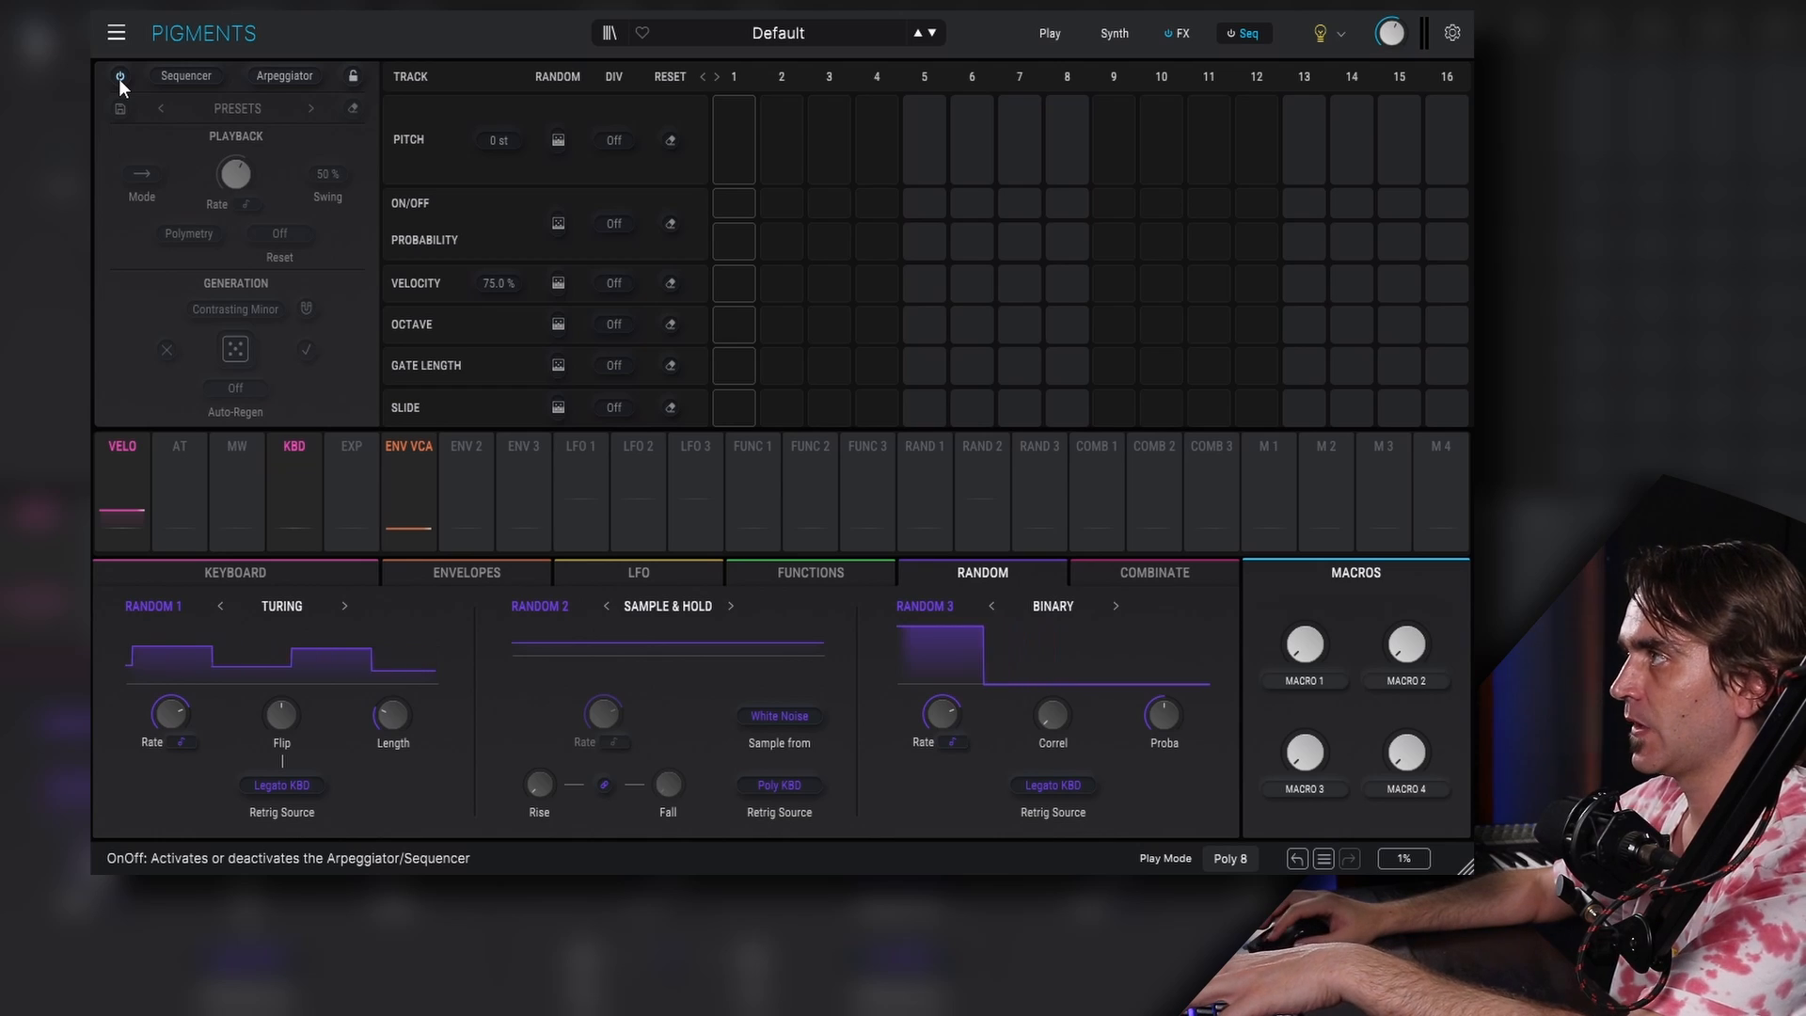
- Enable the sequencer and generate a new random sequence
left_click(125, 78)
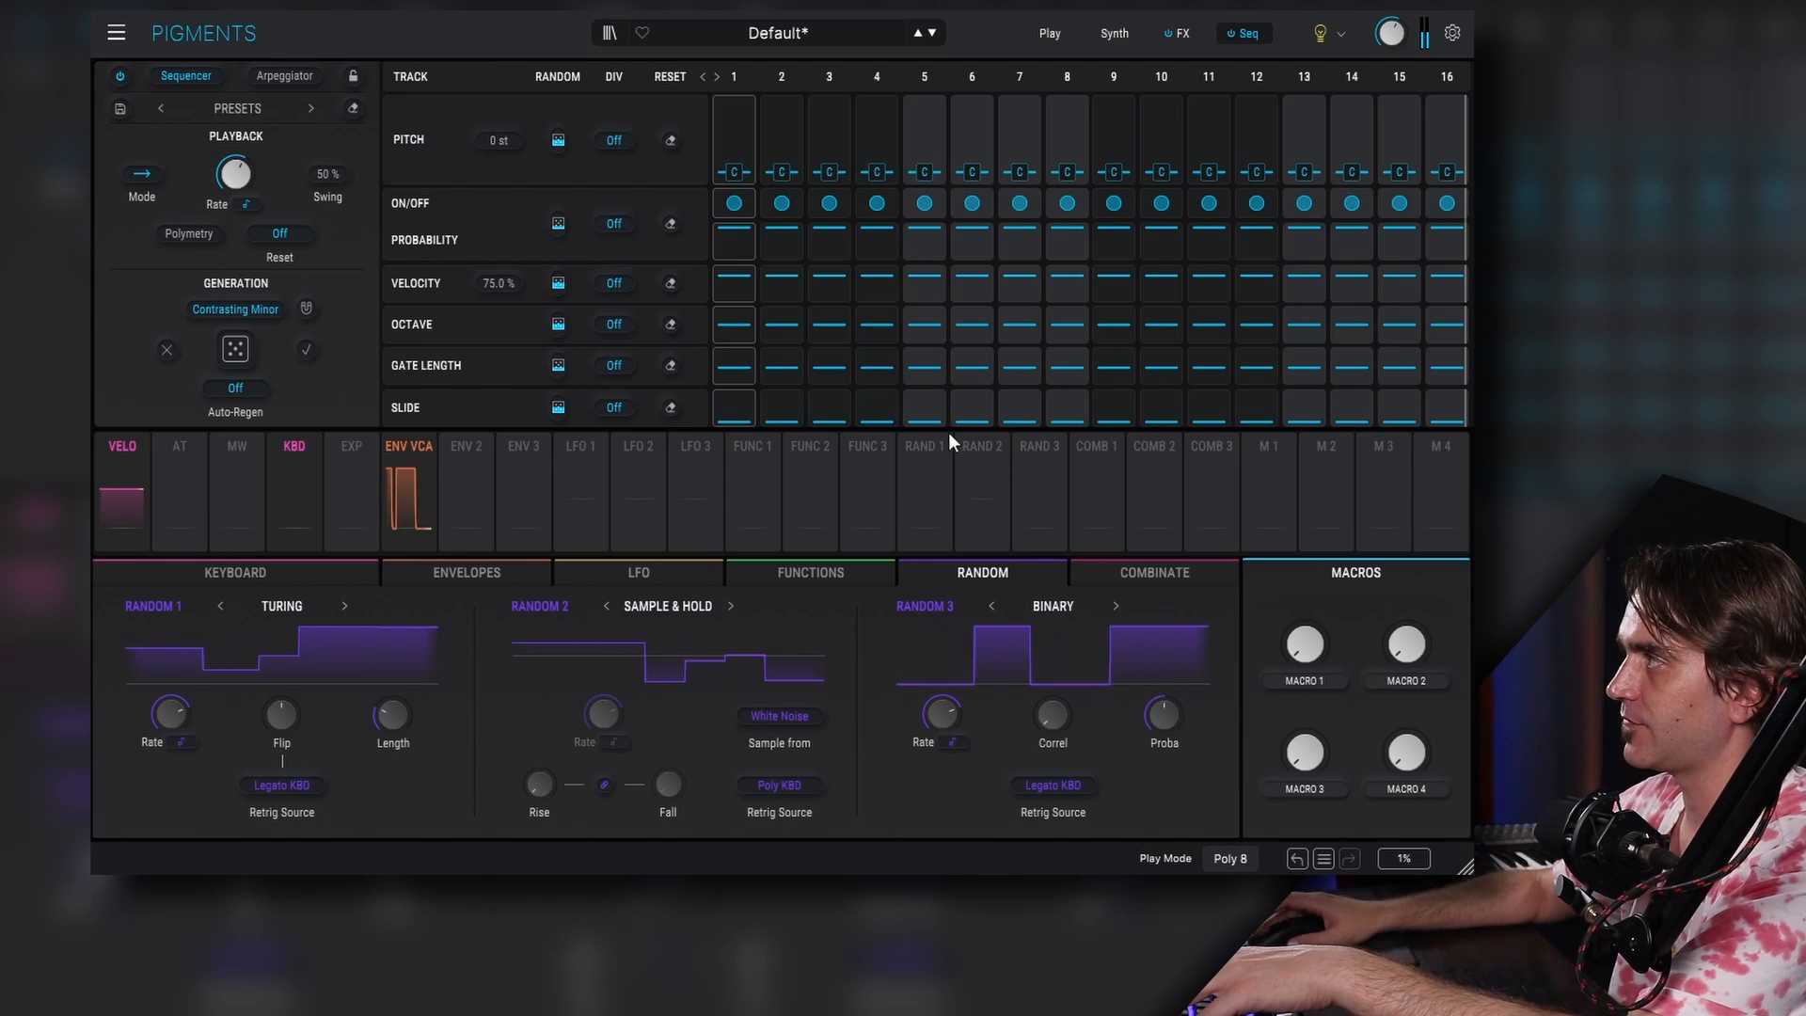
mouse_move(1115, 241)
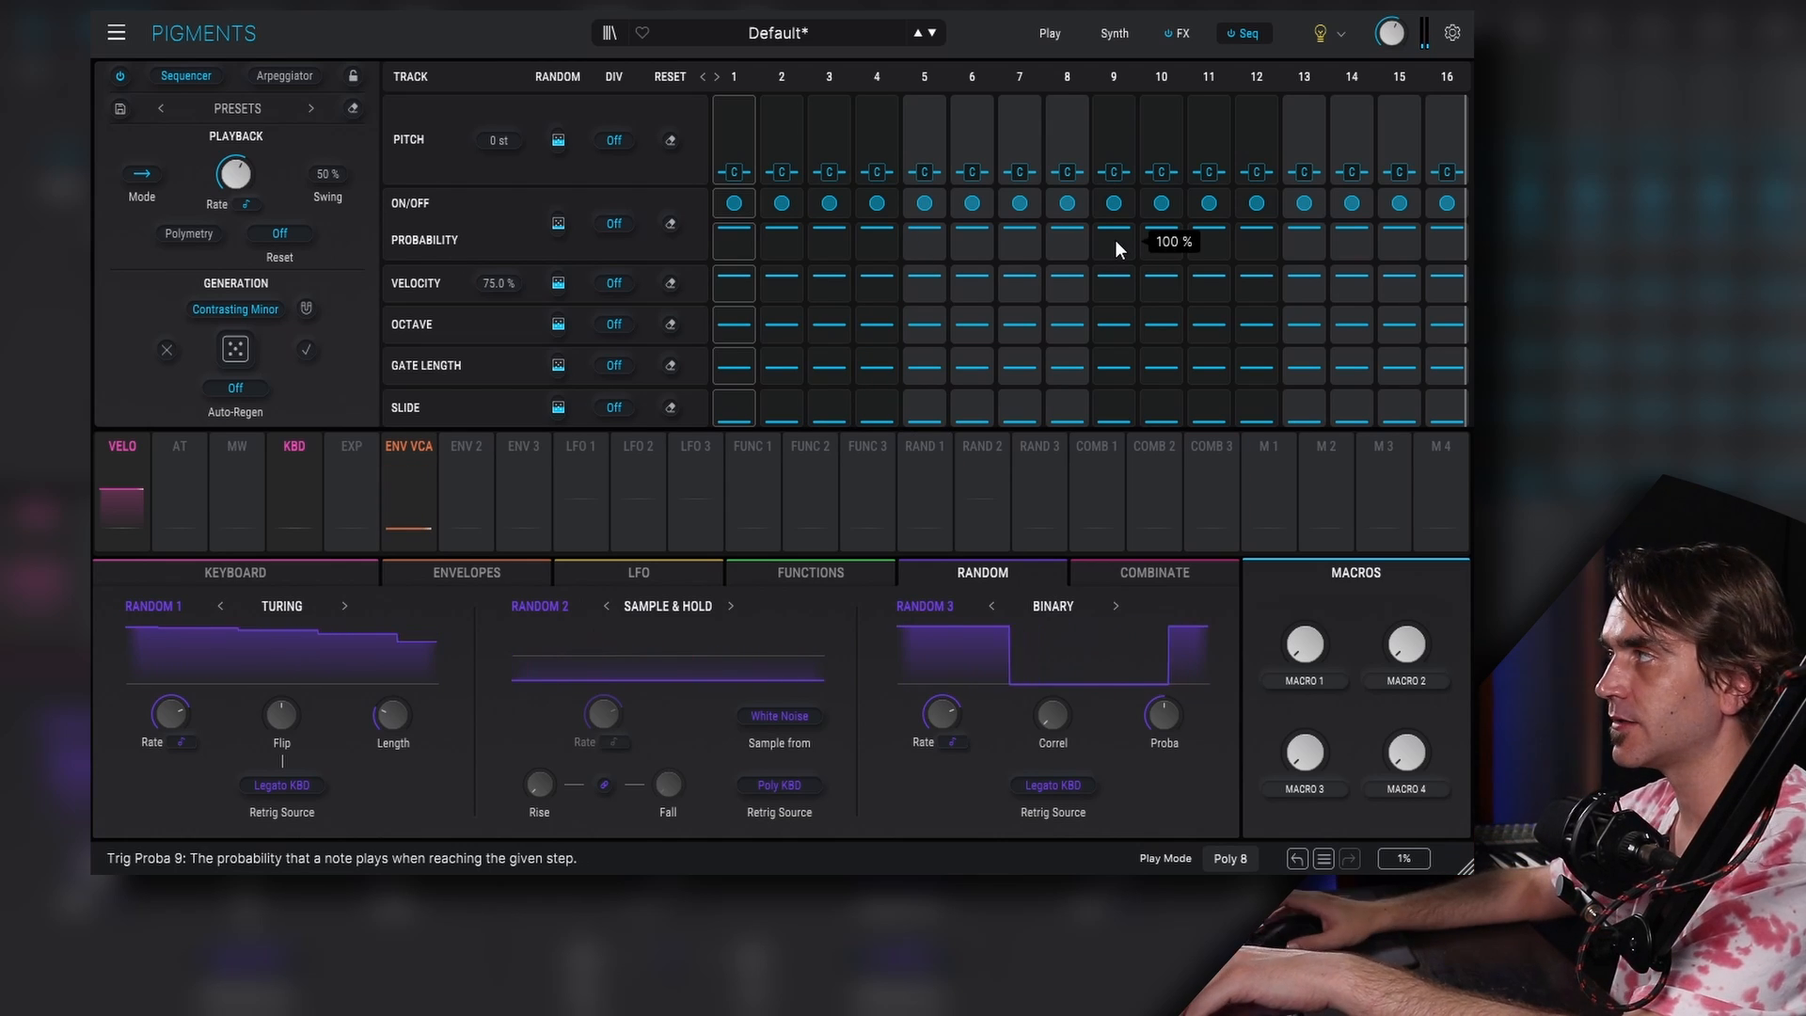
left_click(234, 349)
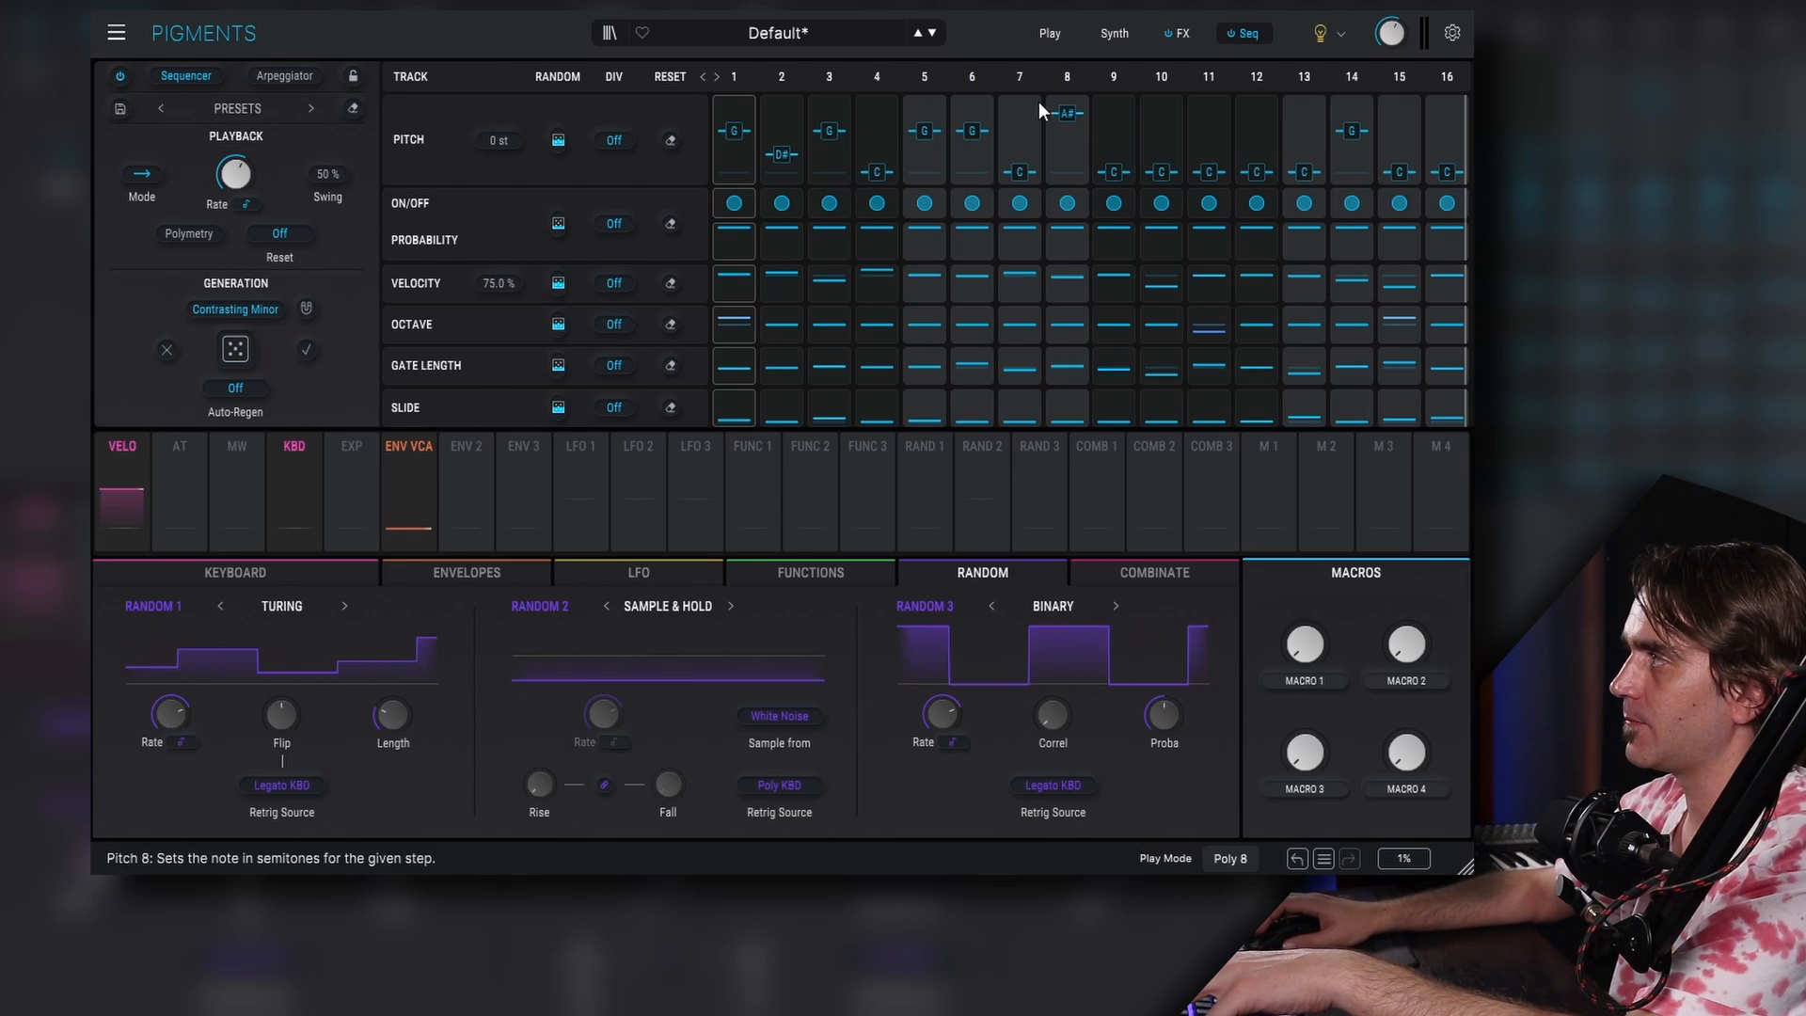
- Switch the sequencer scale through Minor Penta, Contrasting Minor and Acid Sour, ending on Acid
left_click(239, 311)
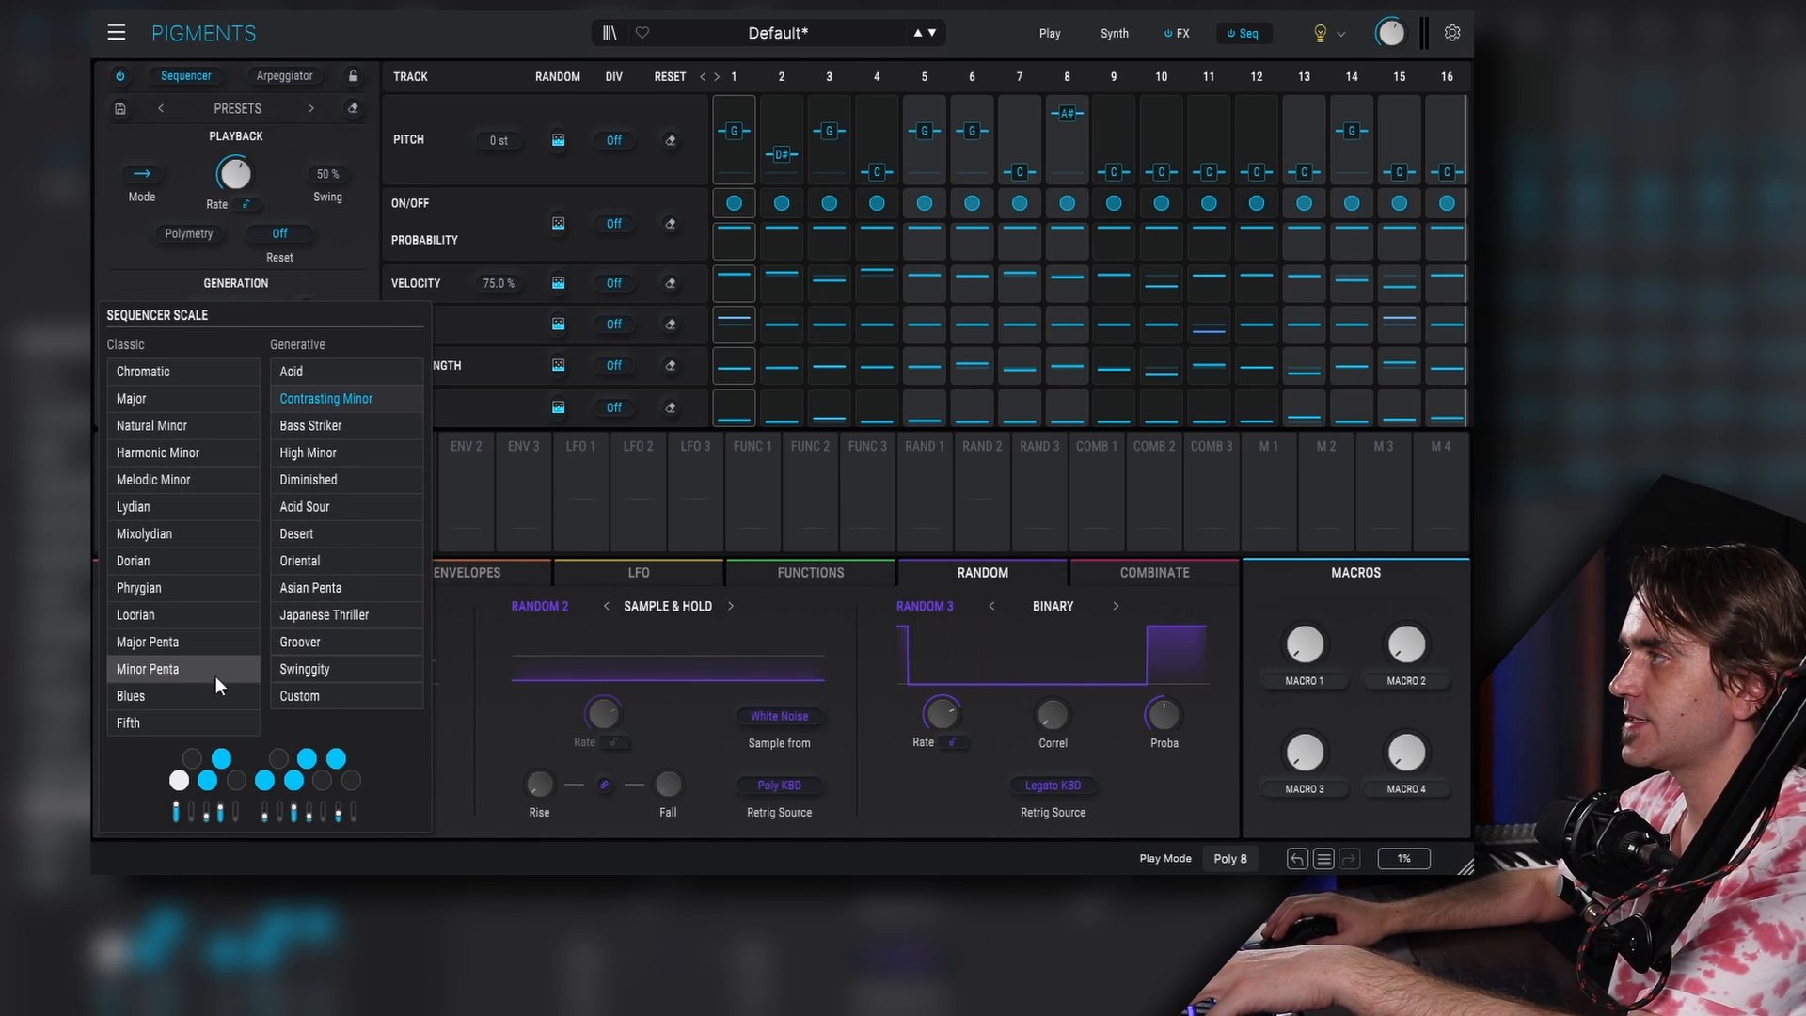
left_click(183, 669)
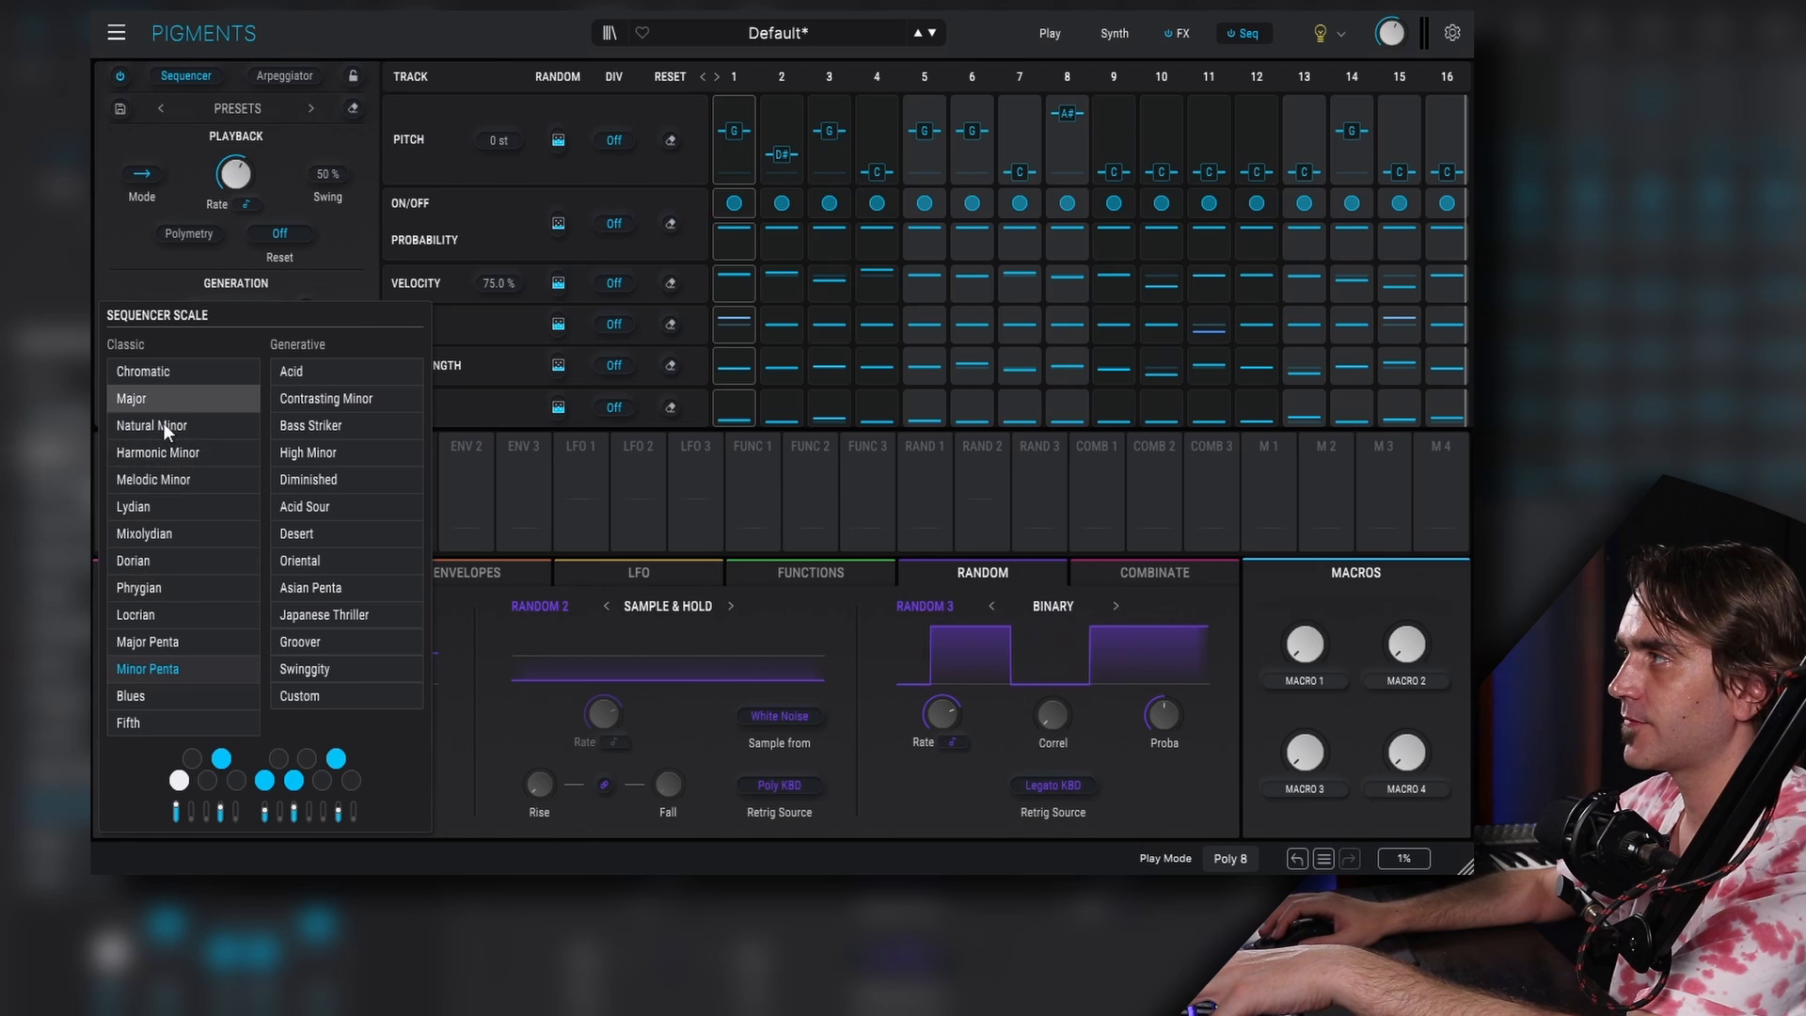
left_click(307, 376)
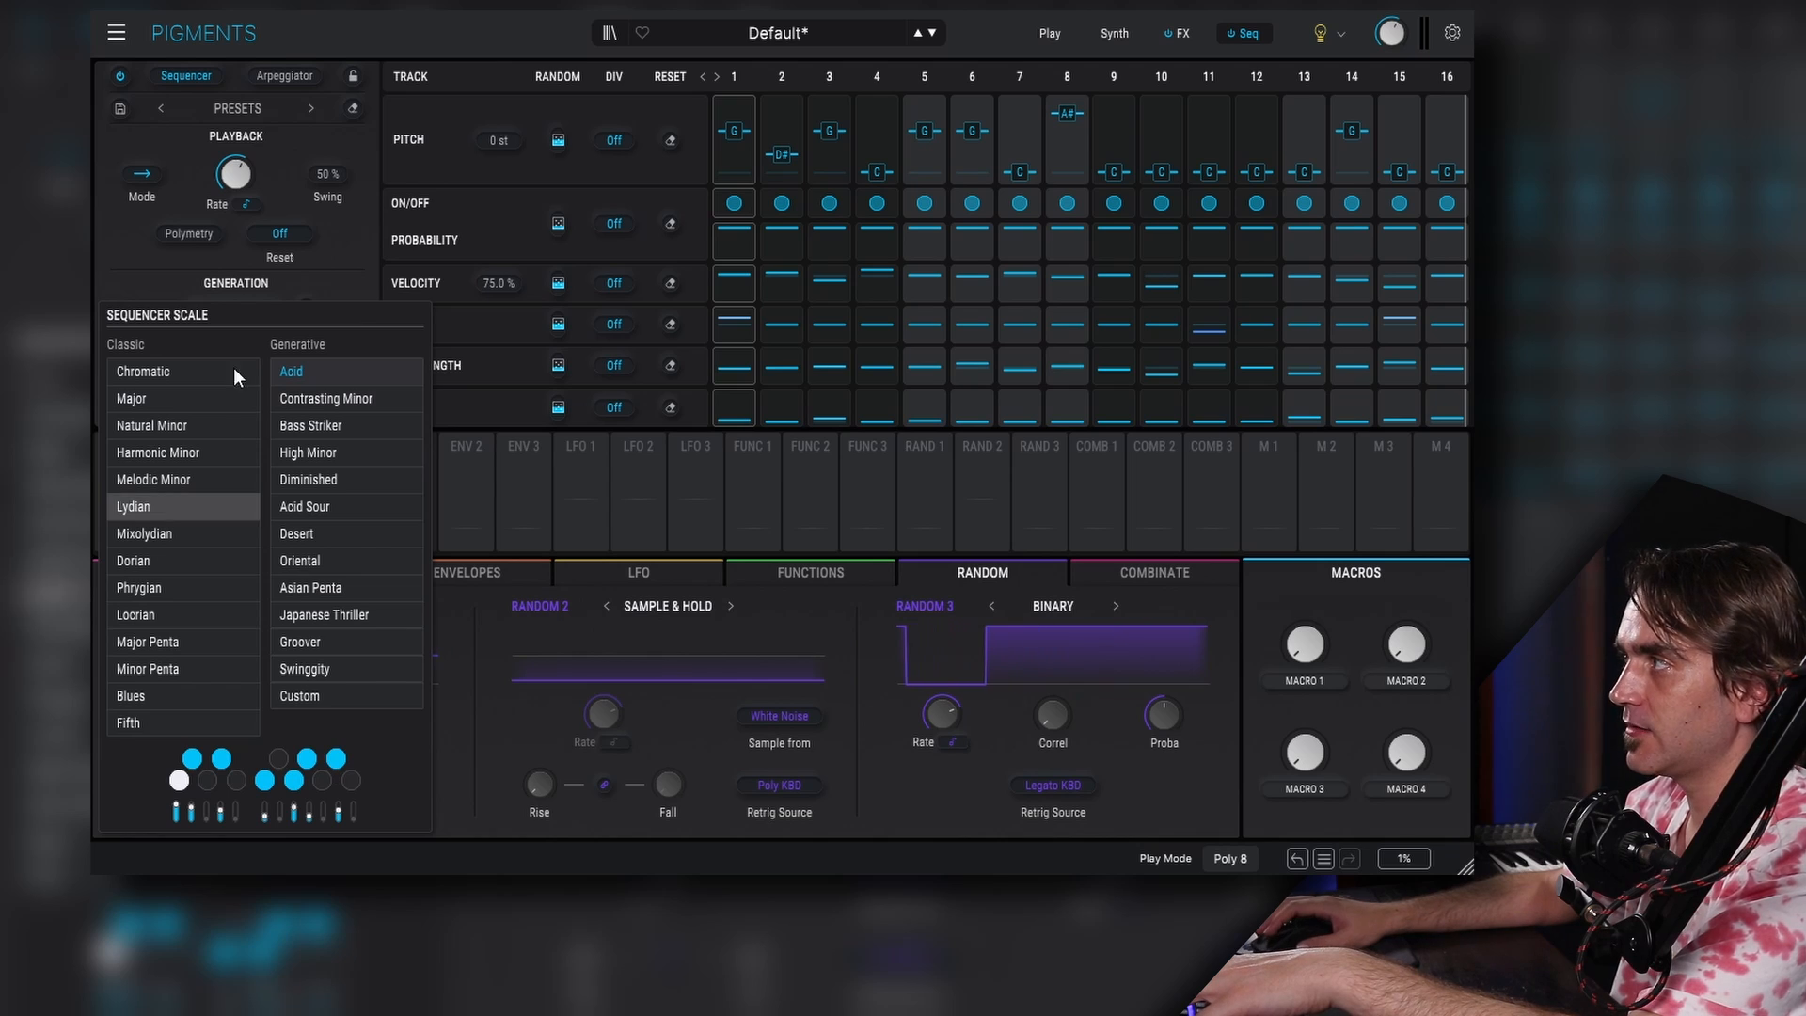
left_click(346, 395)
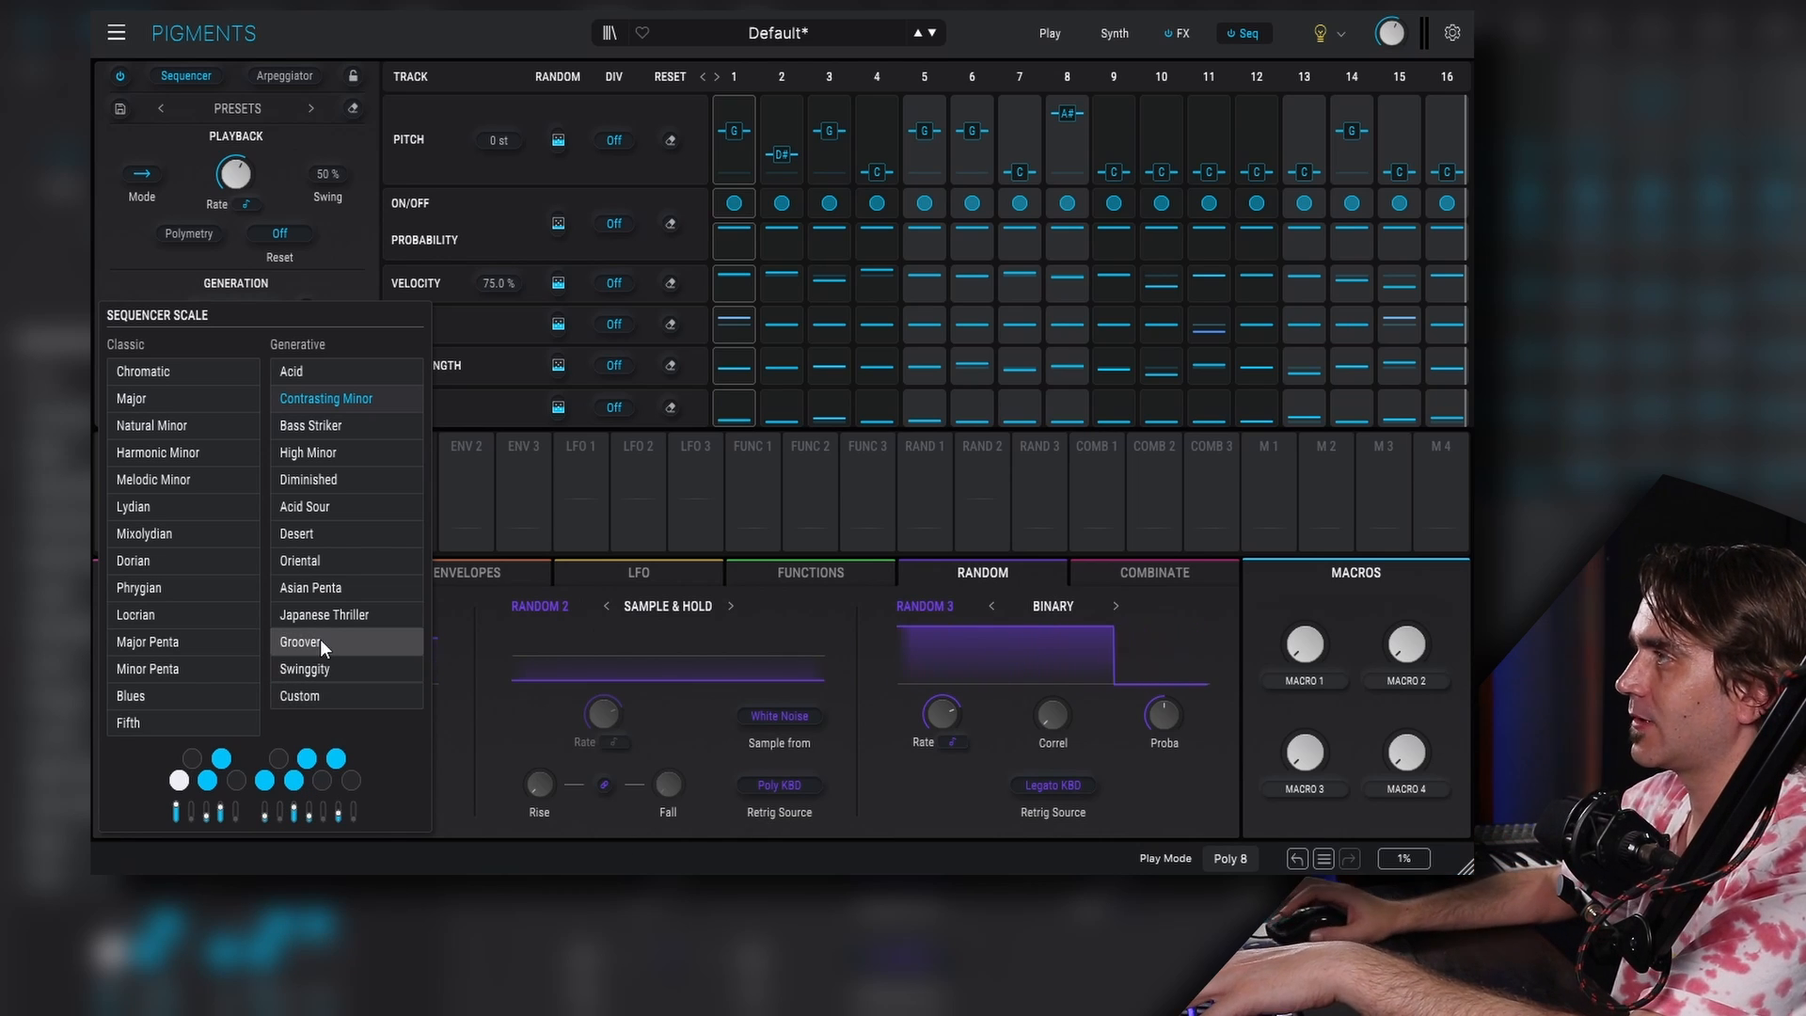
left_click(354, 504)
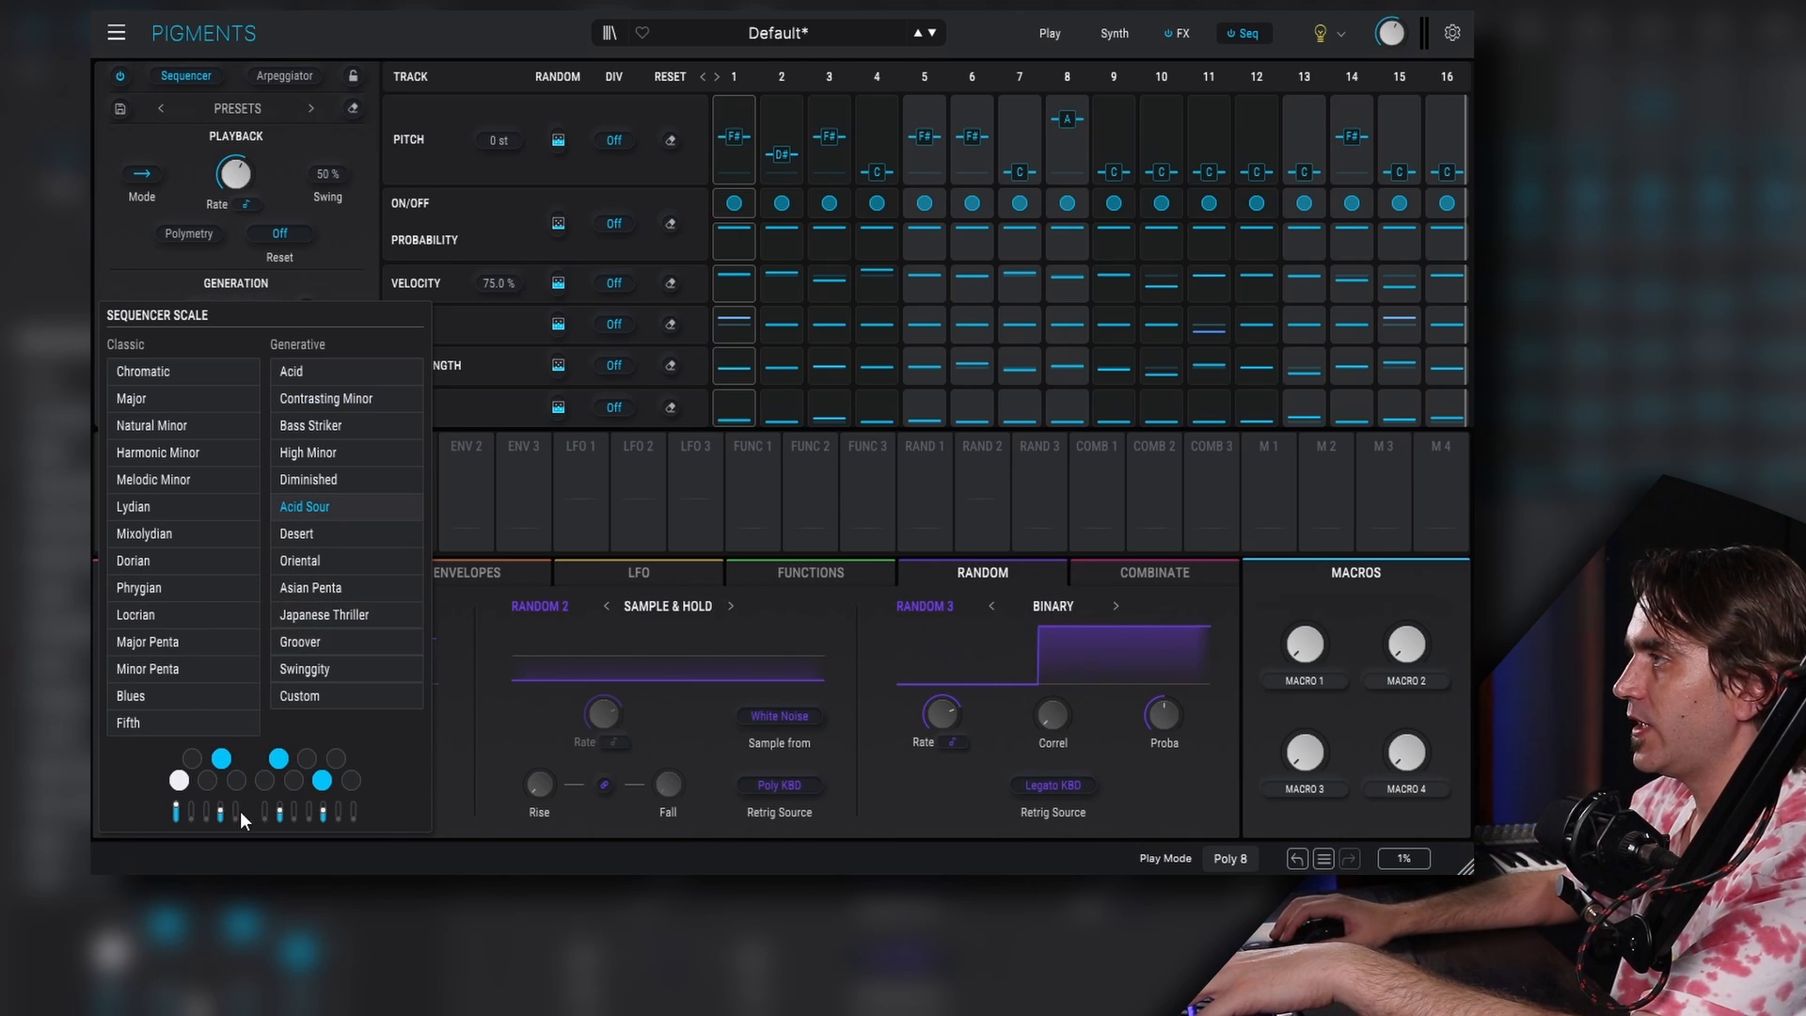
left_click(320, 370)
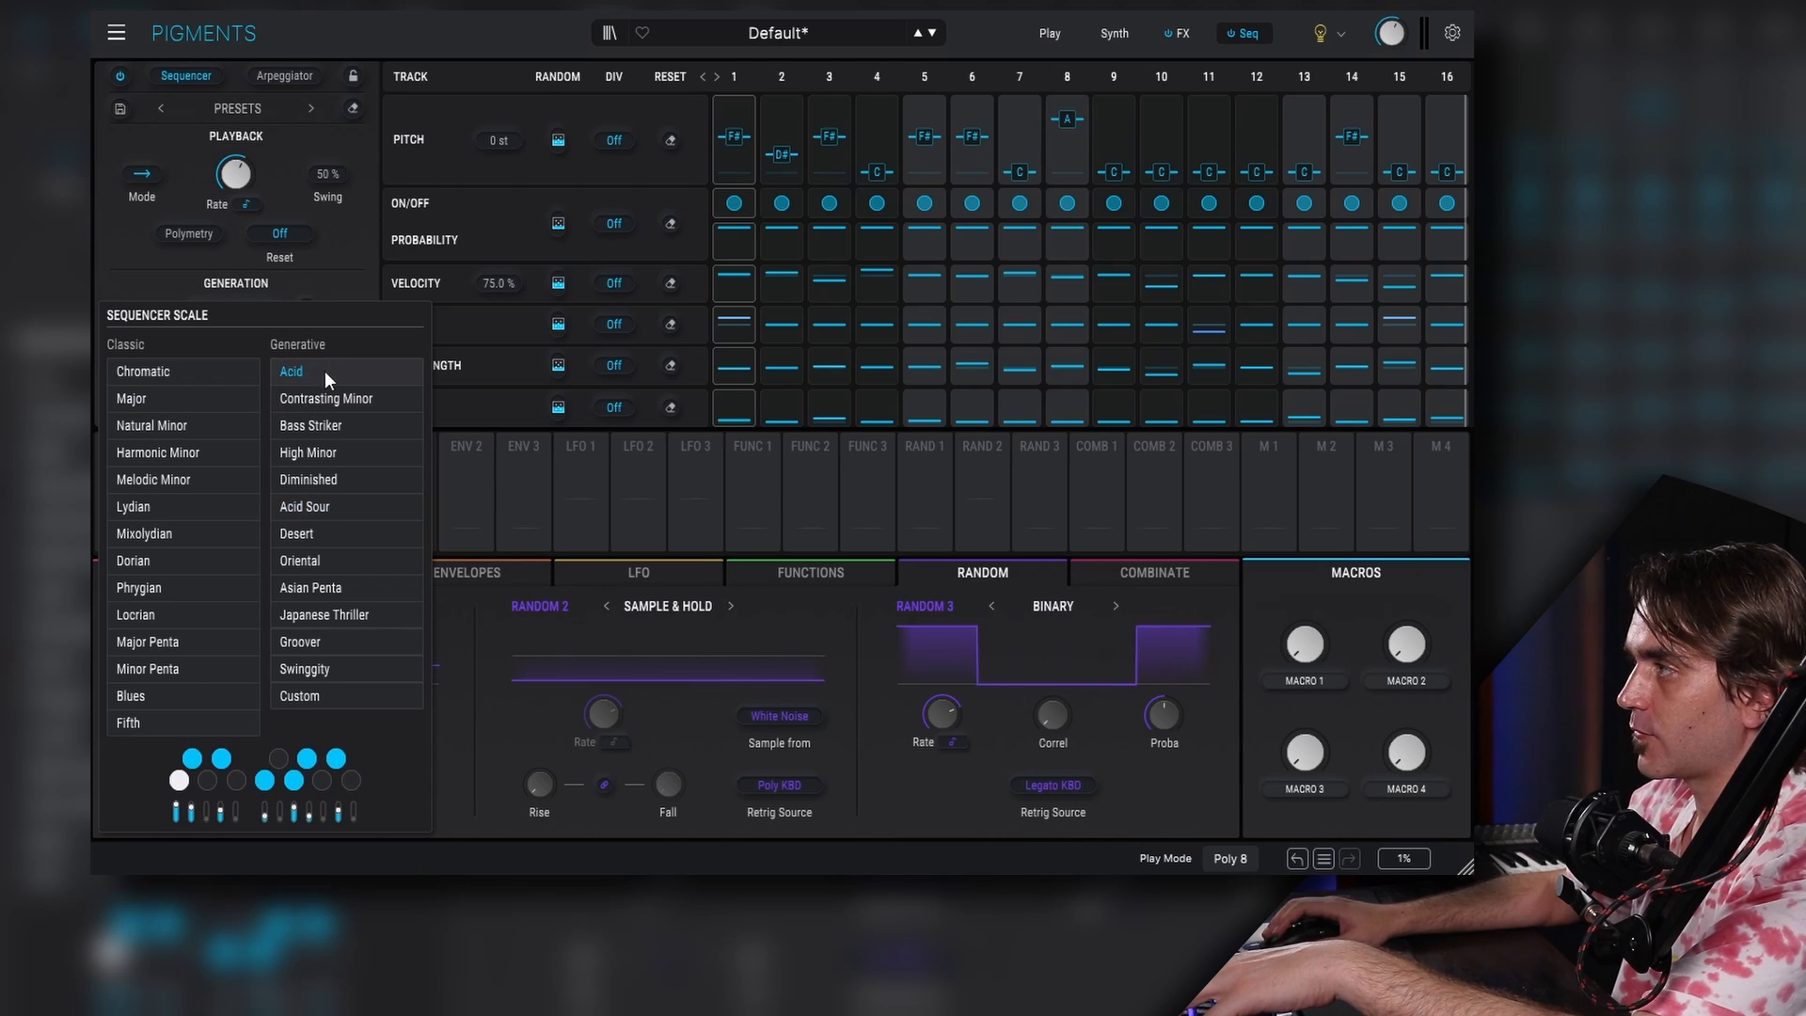
- Edit the scale's notes to make a Custom scale and regenerate the sequence
left_click_drag(194, 809, 310, 790)
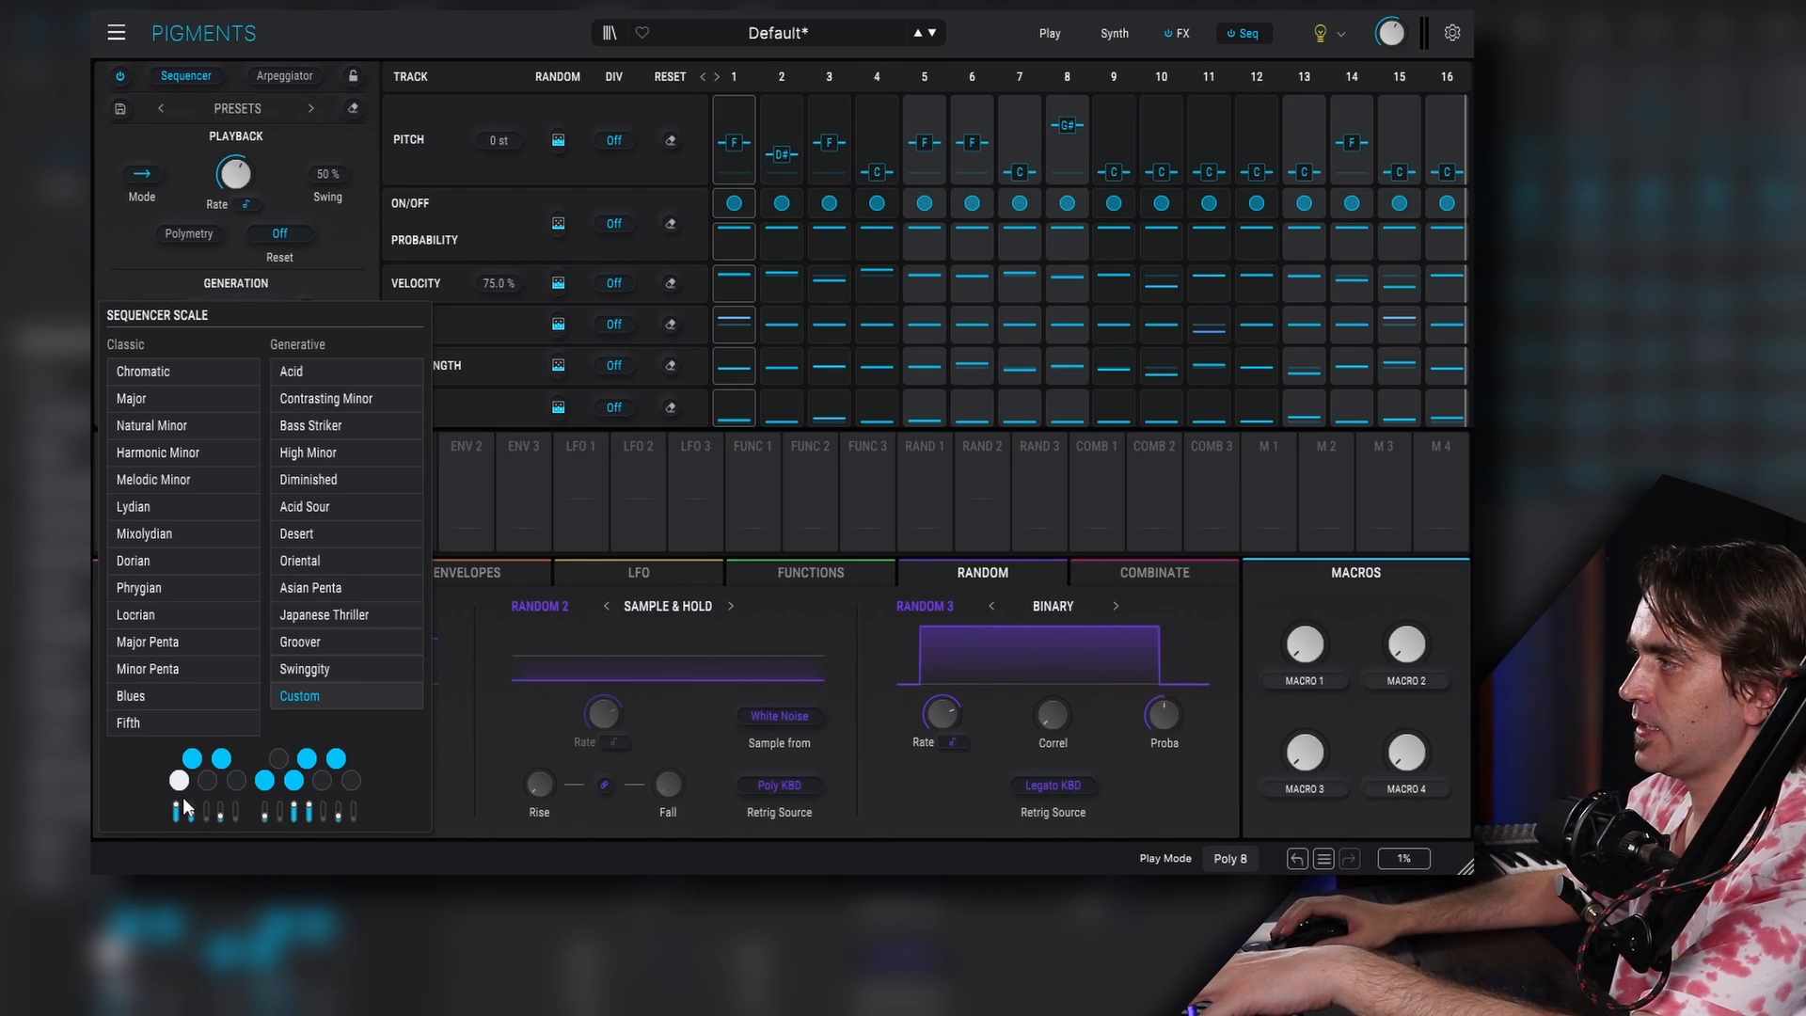
mouse_move(194, 812)
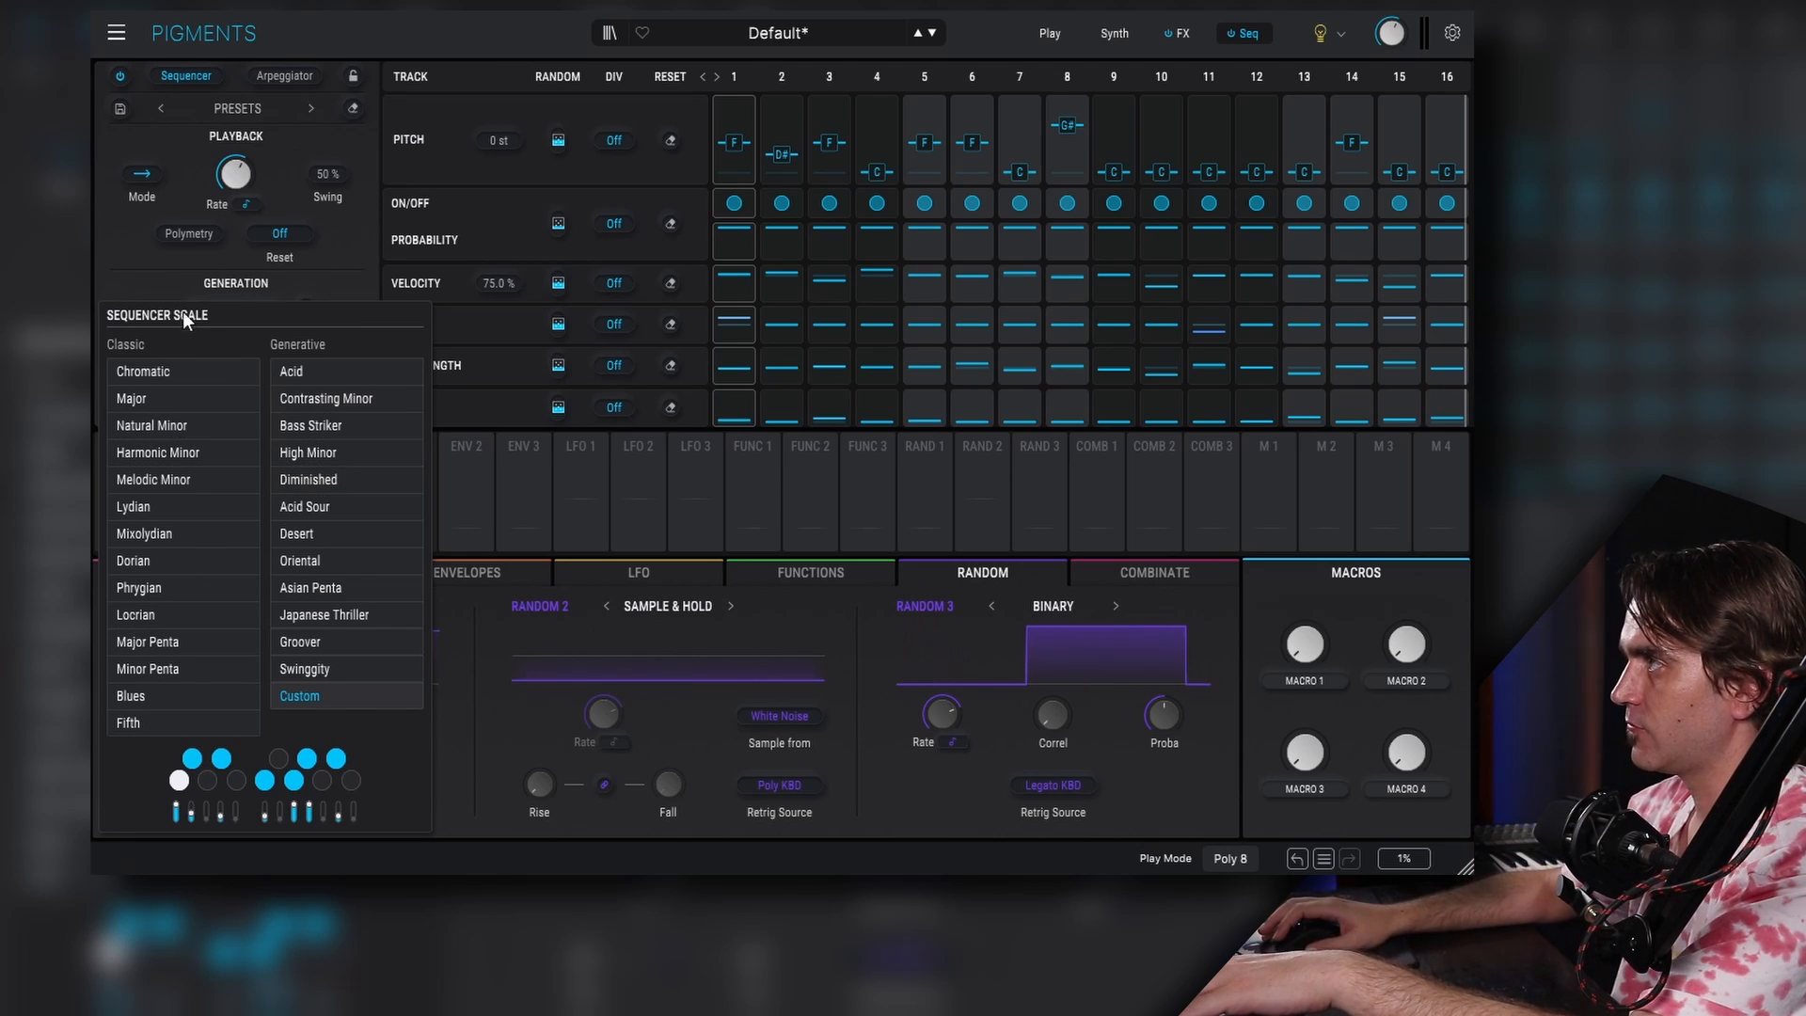
left_click(237, 350)
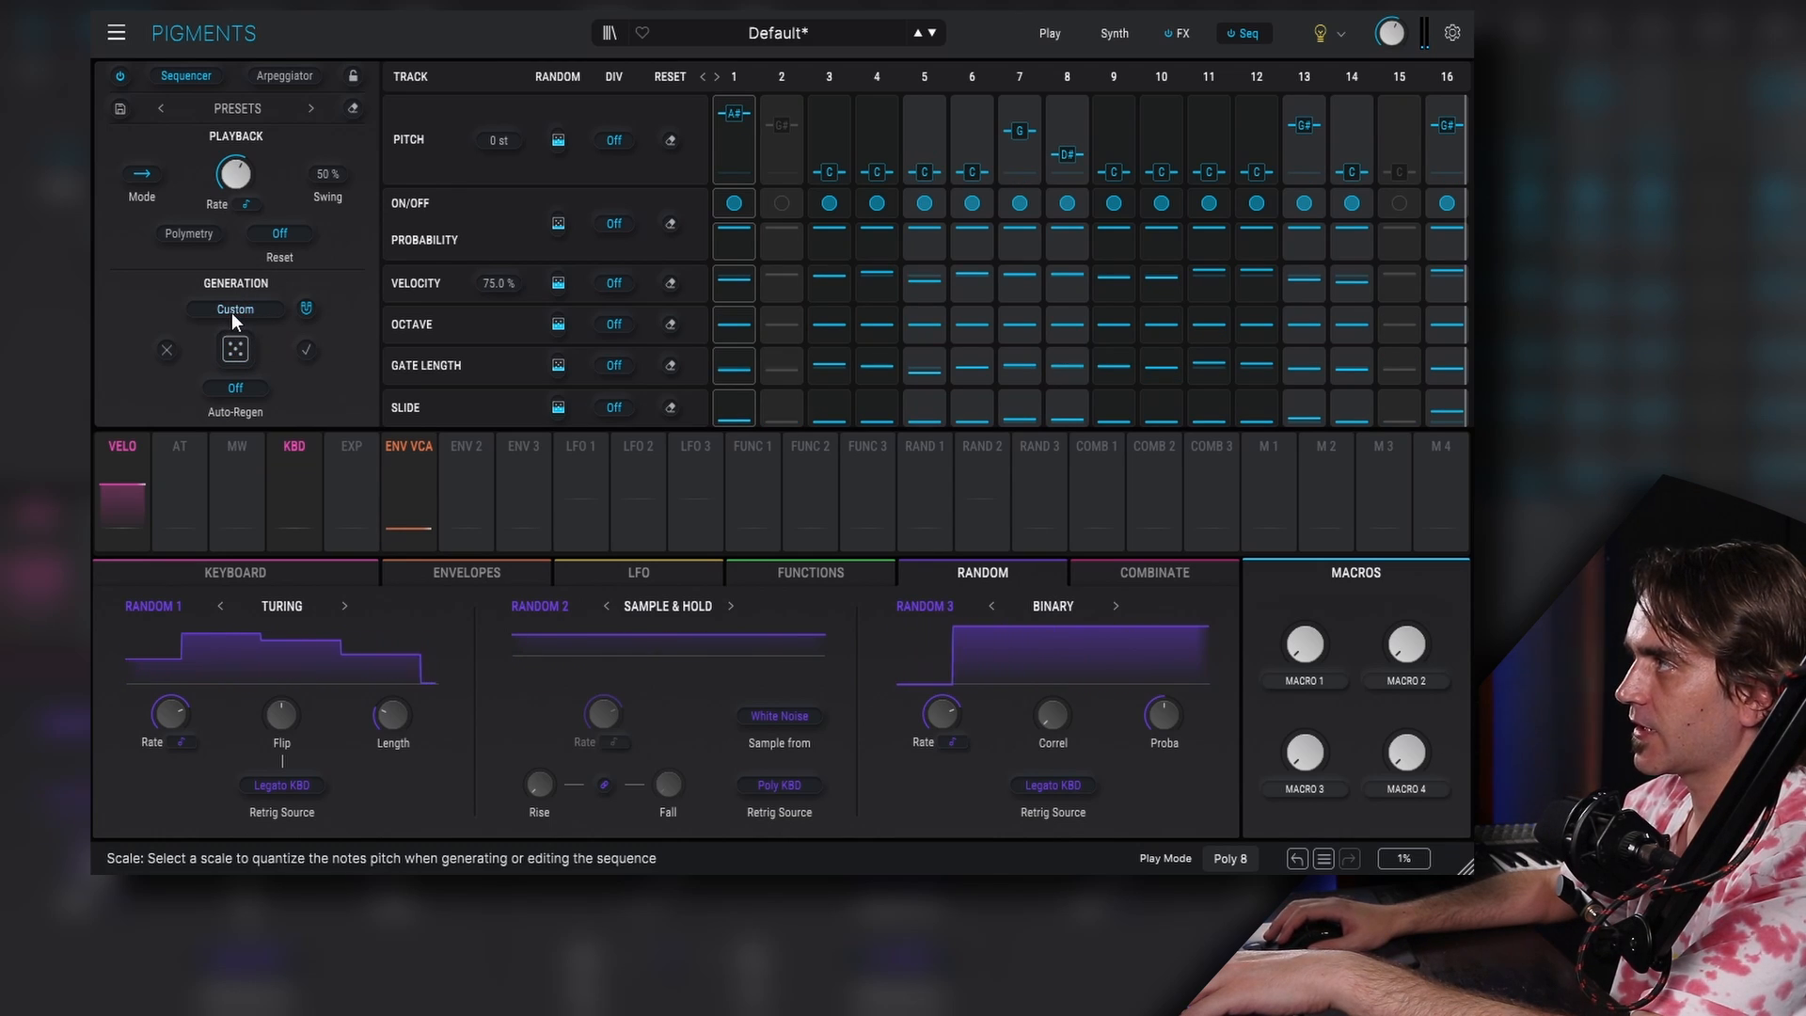
left_click(234, 310)
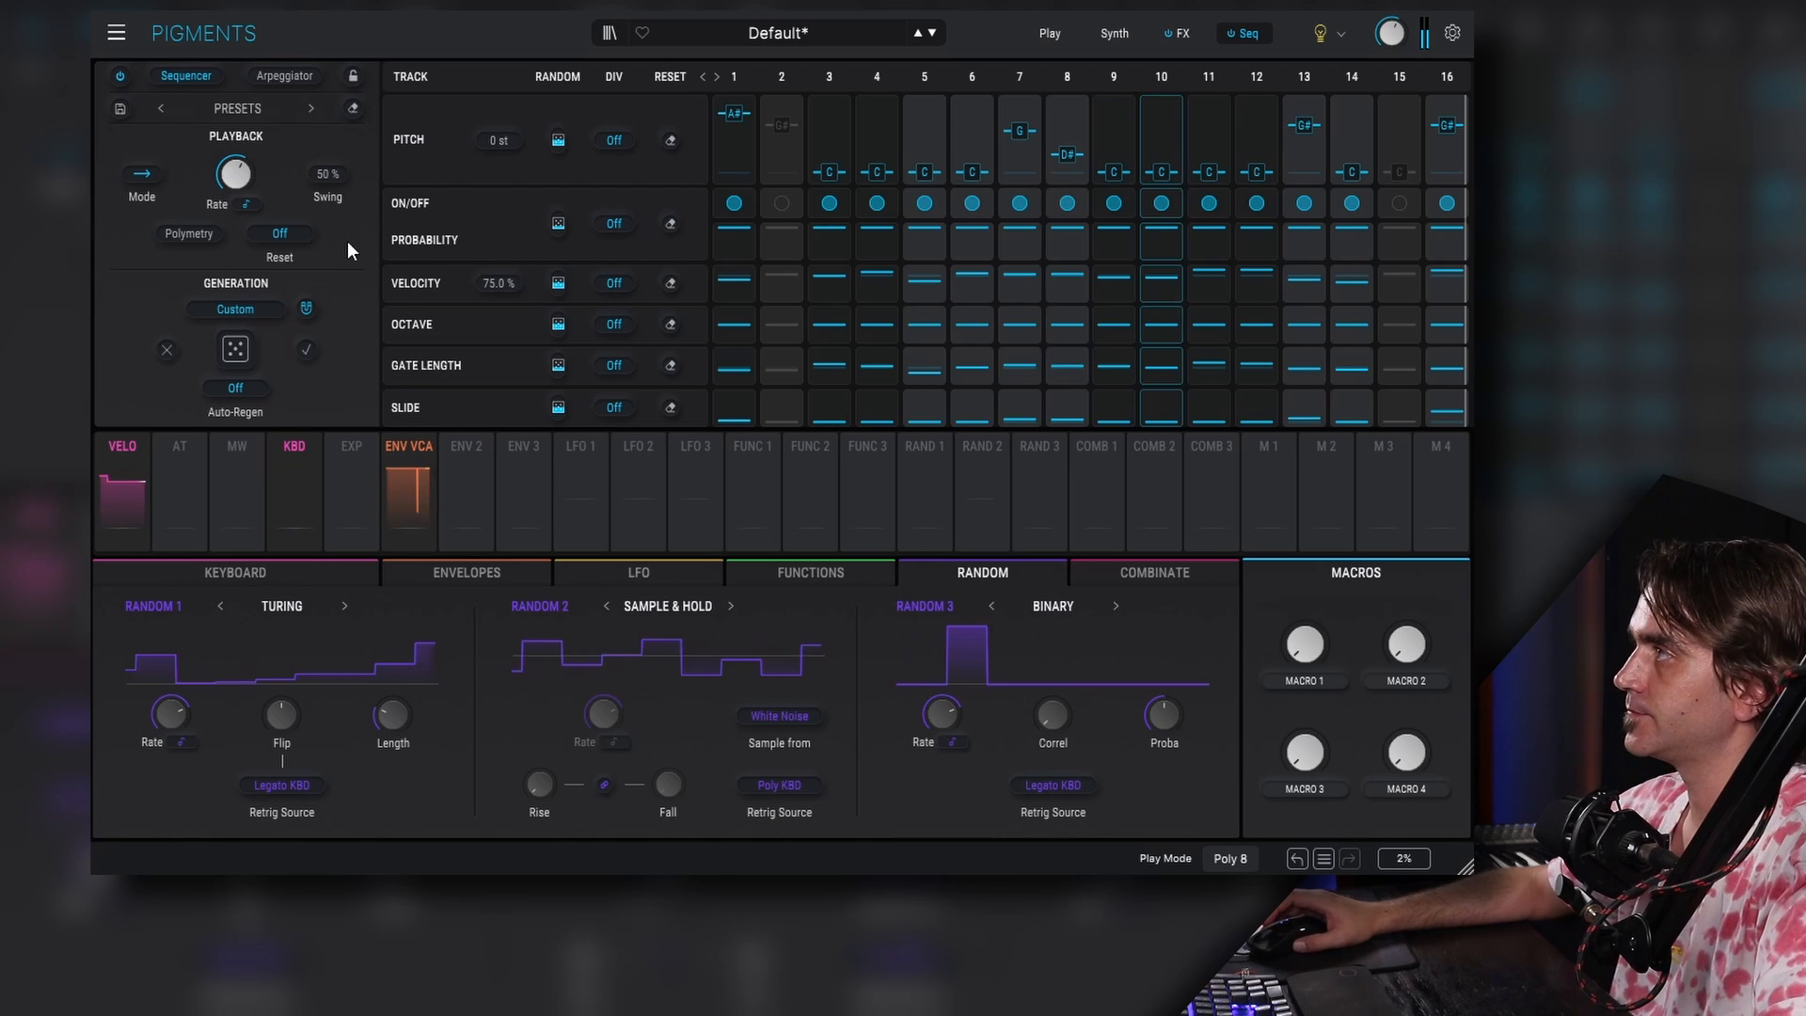
- Set the sequencer's Auto-Regen to 1 bar
mouse_move(245, 182)
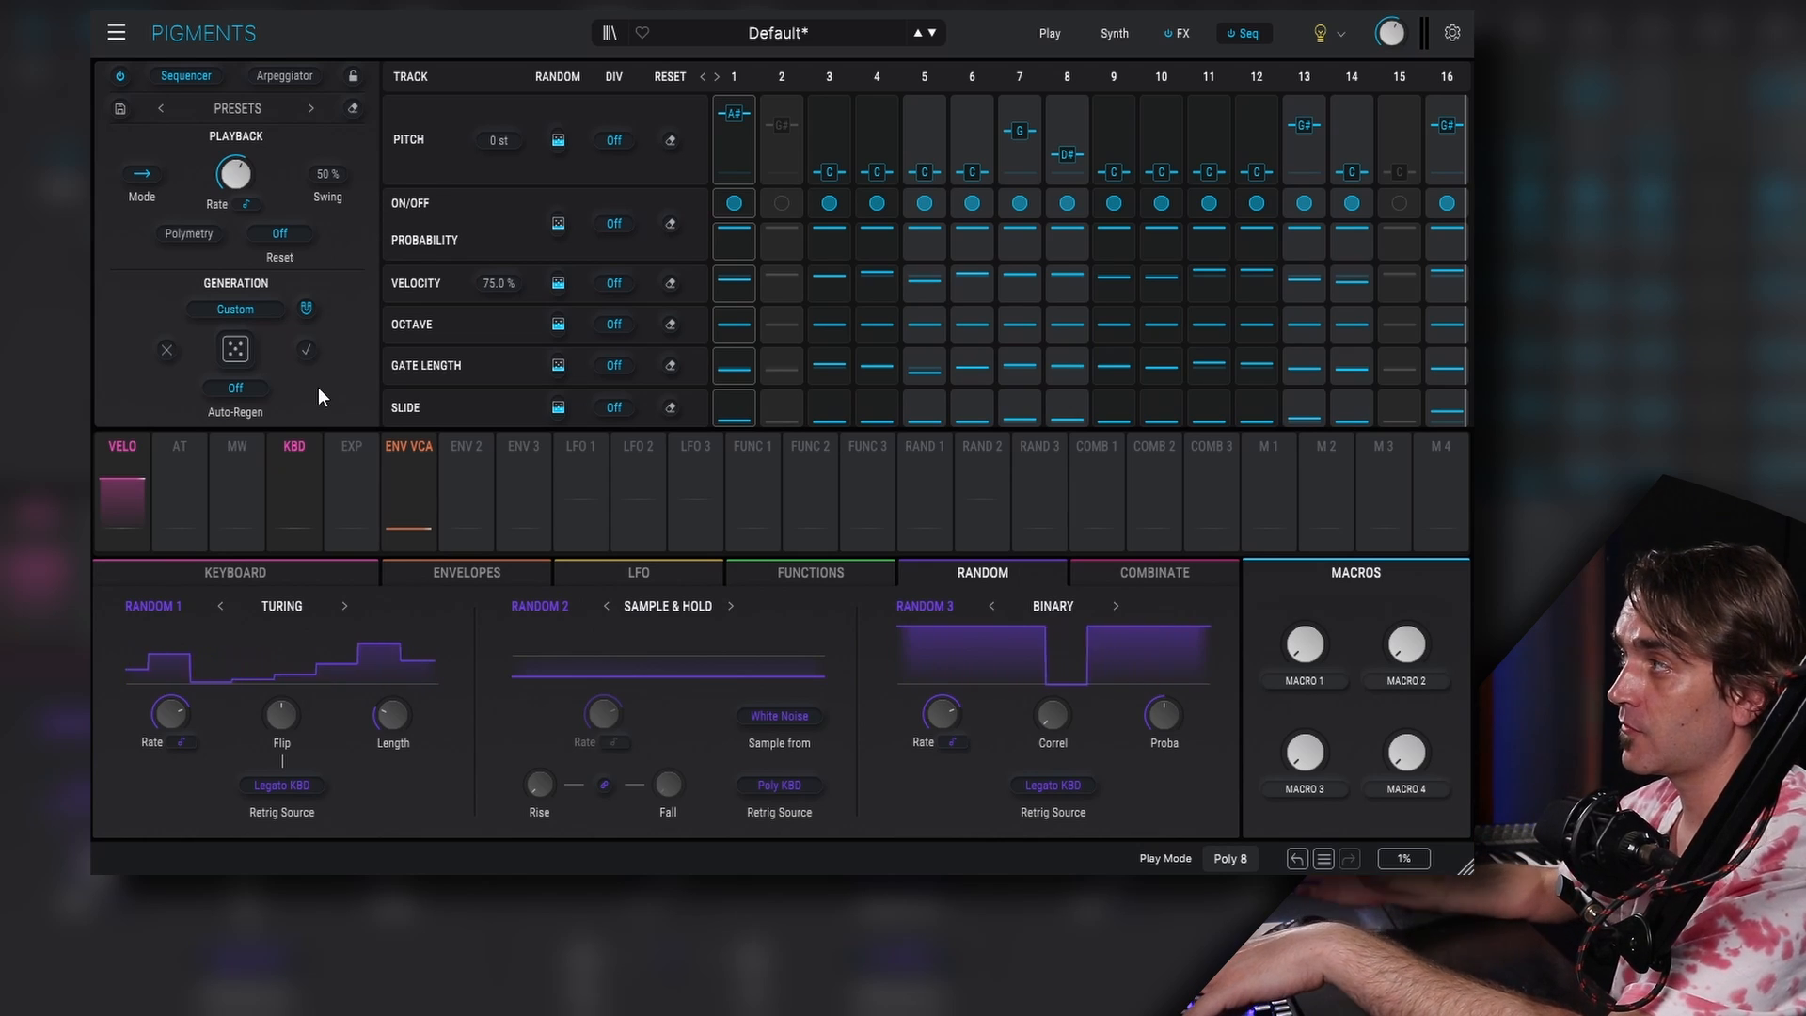
left_click(238, 388)
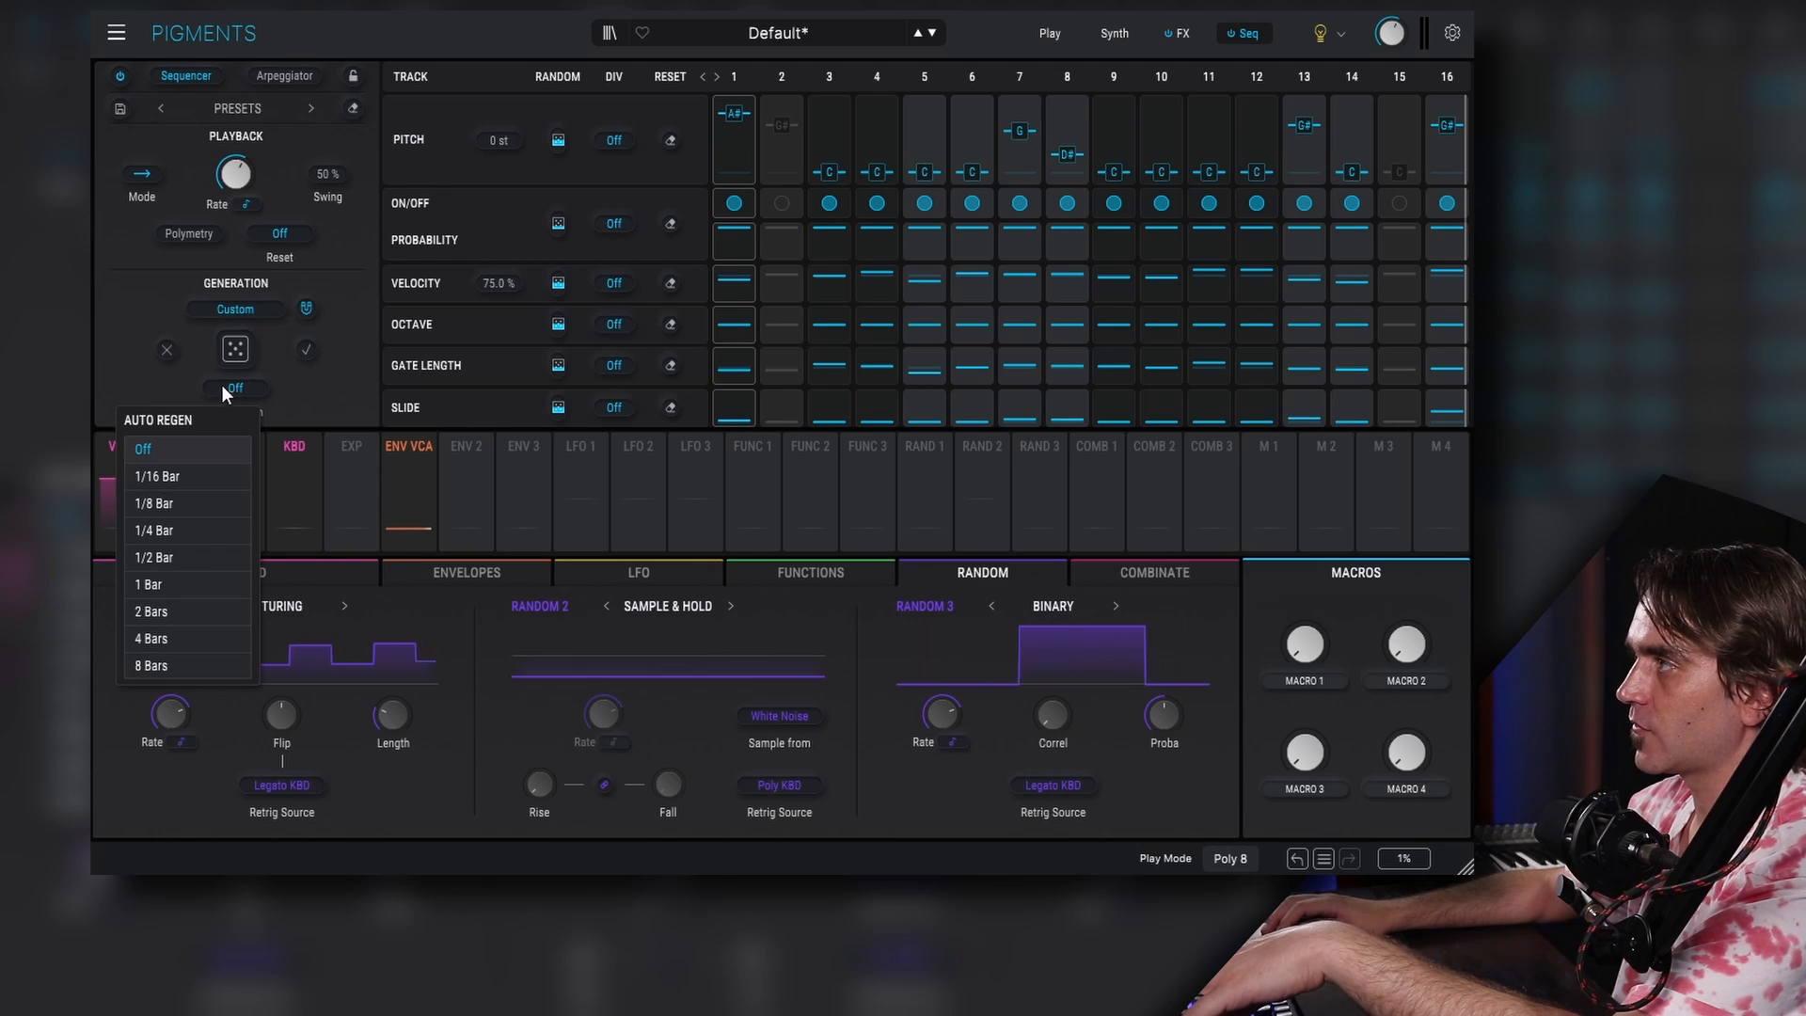
left_click(158, 584)
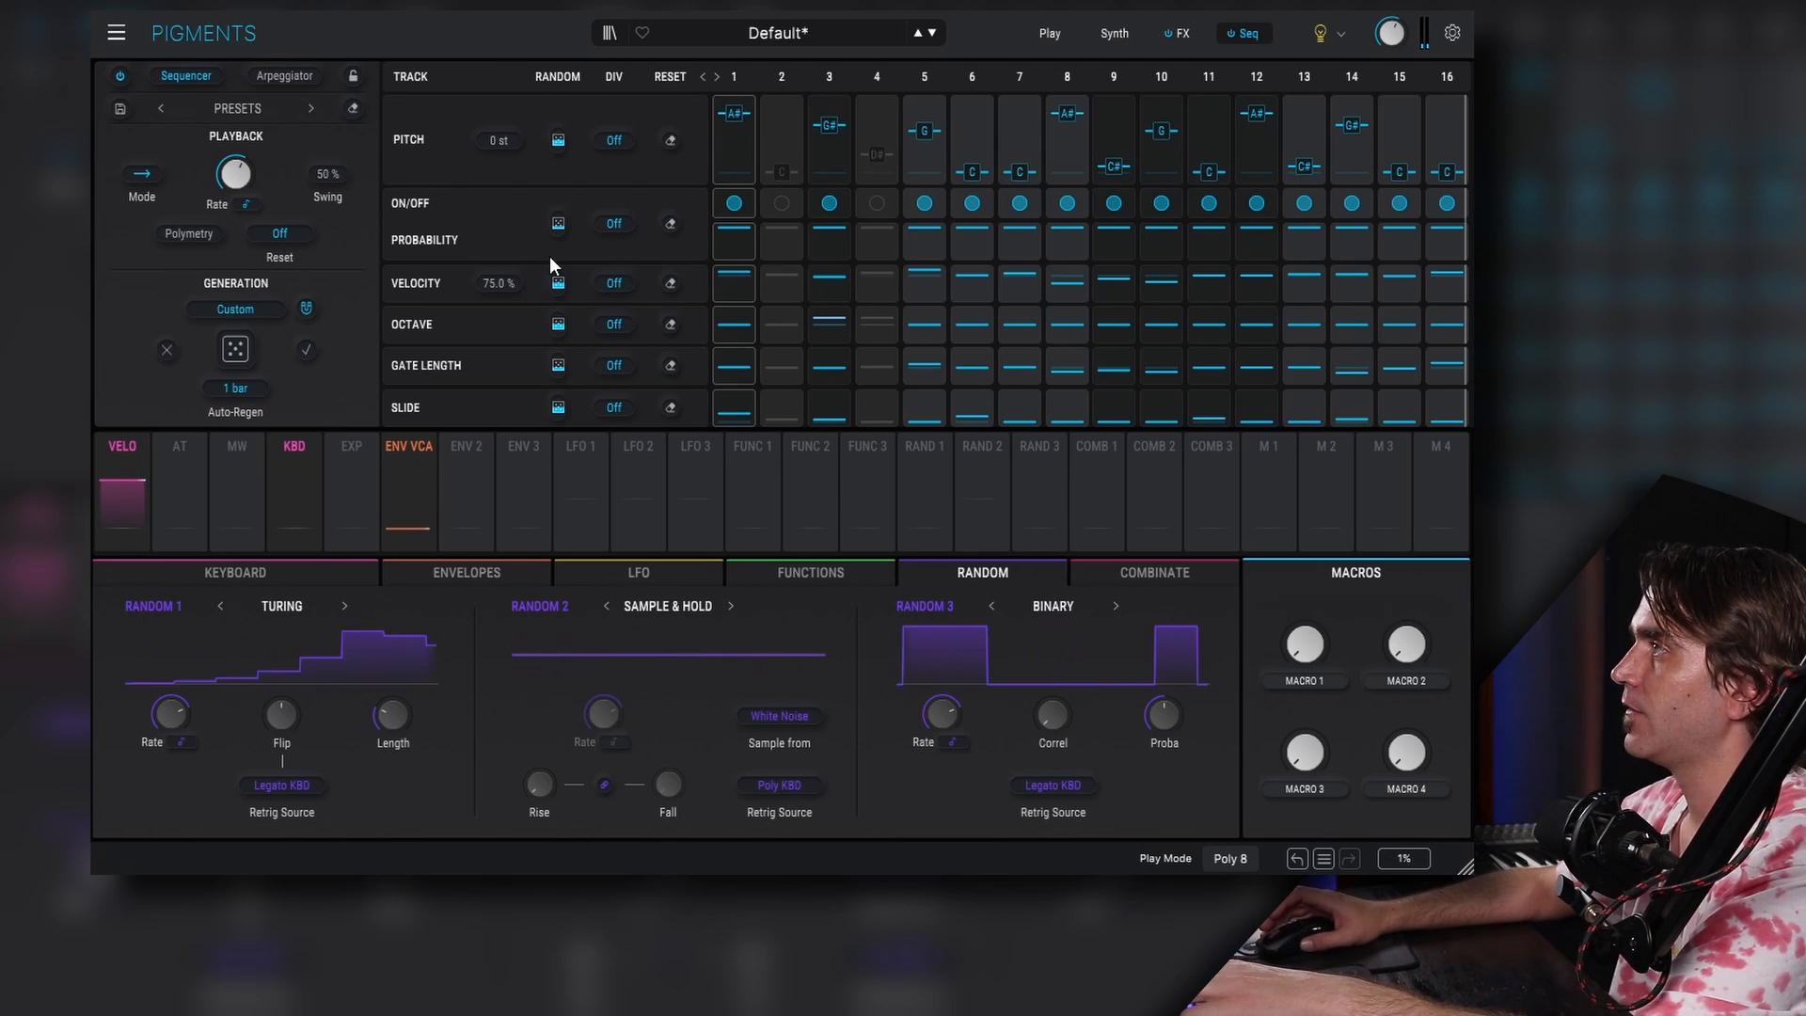
- Lower the step probabilities across the Probability lane and randomize them with about 71.4 % random amount
mouse_move(737, 235)
left_mouse_down()
mouse_move(738, 261)
mouse_move(820, 262)
left_mouse_up()
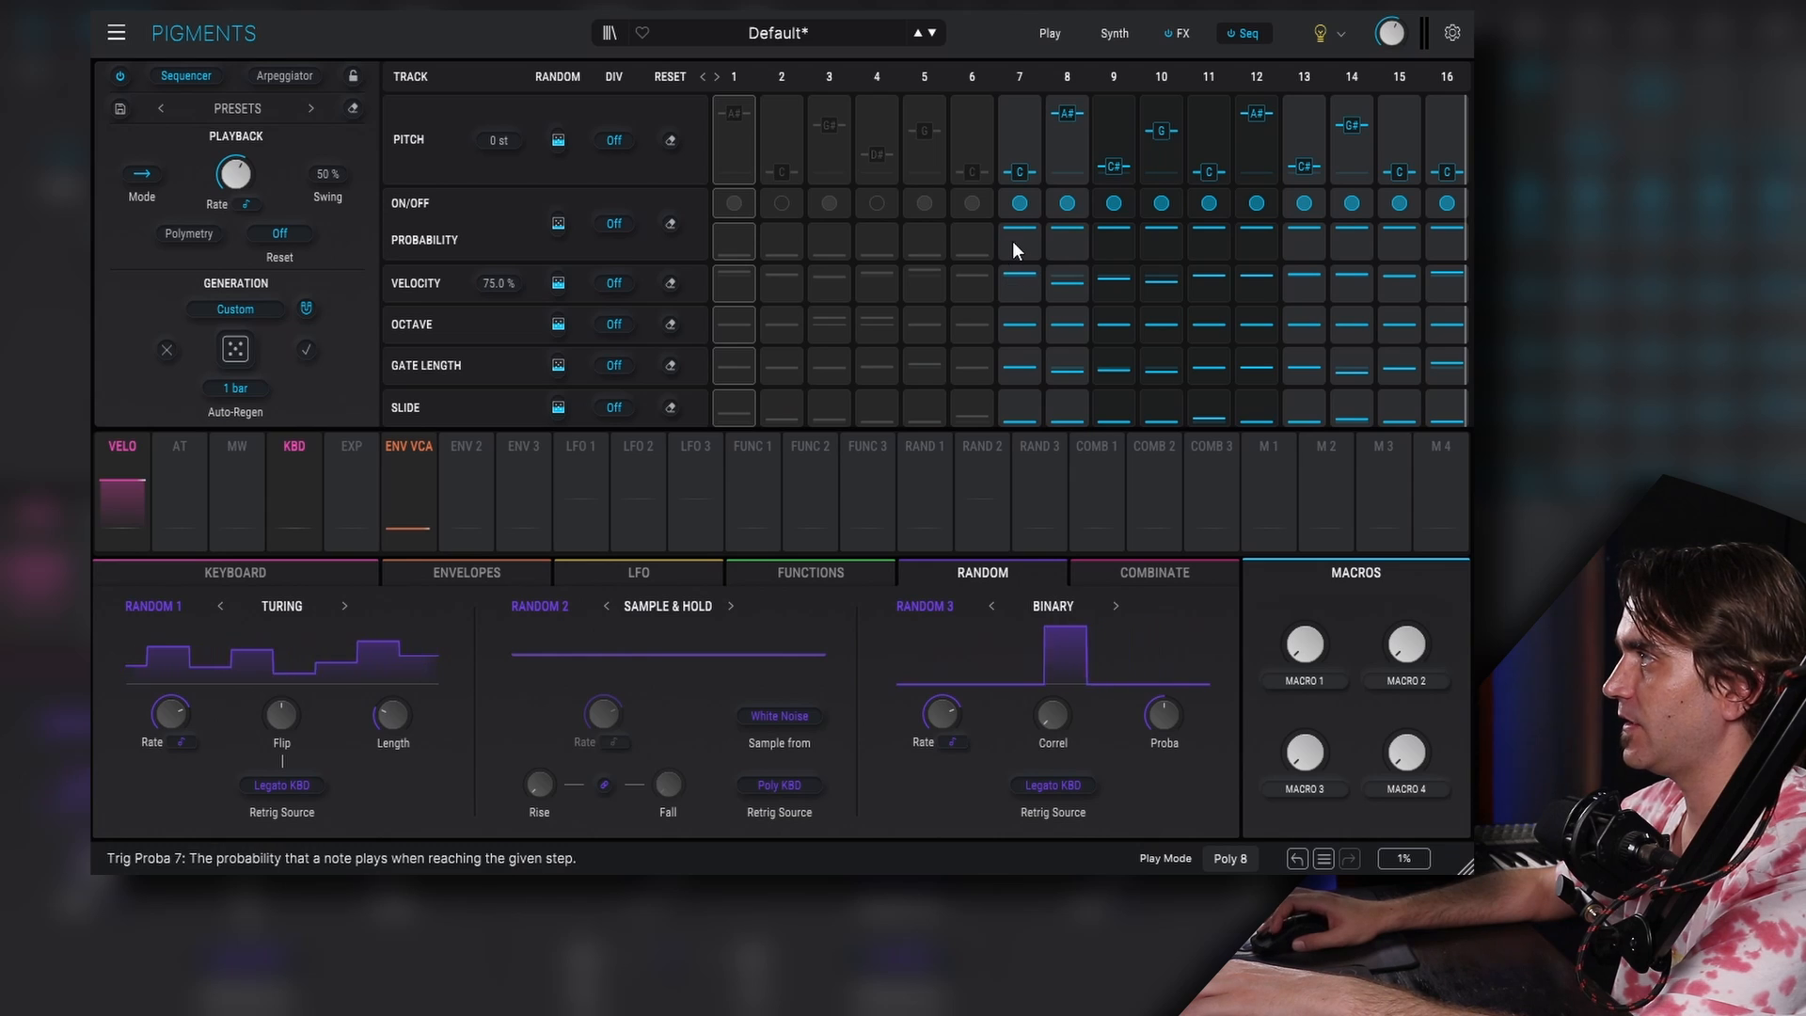
left_click_drag(1068, 235, 1069, 266)
mouse_move(1111, 241)
left_mouse_down()
mouse_move(1110, 277)
mouse_move(1256, 267)
left_mouse_up()
left_click_drag(1306, 237, 1308, 280)
mouse_move(1352, 236)
left_mouse_down()
mouse_move(1352, 275)
mouse_move(1451, 280)
left_mouse_up()
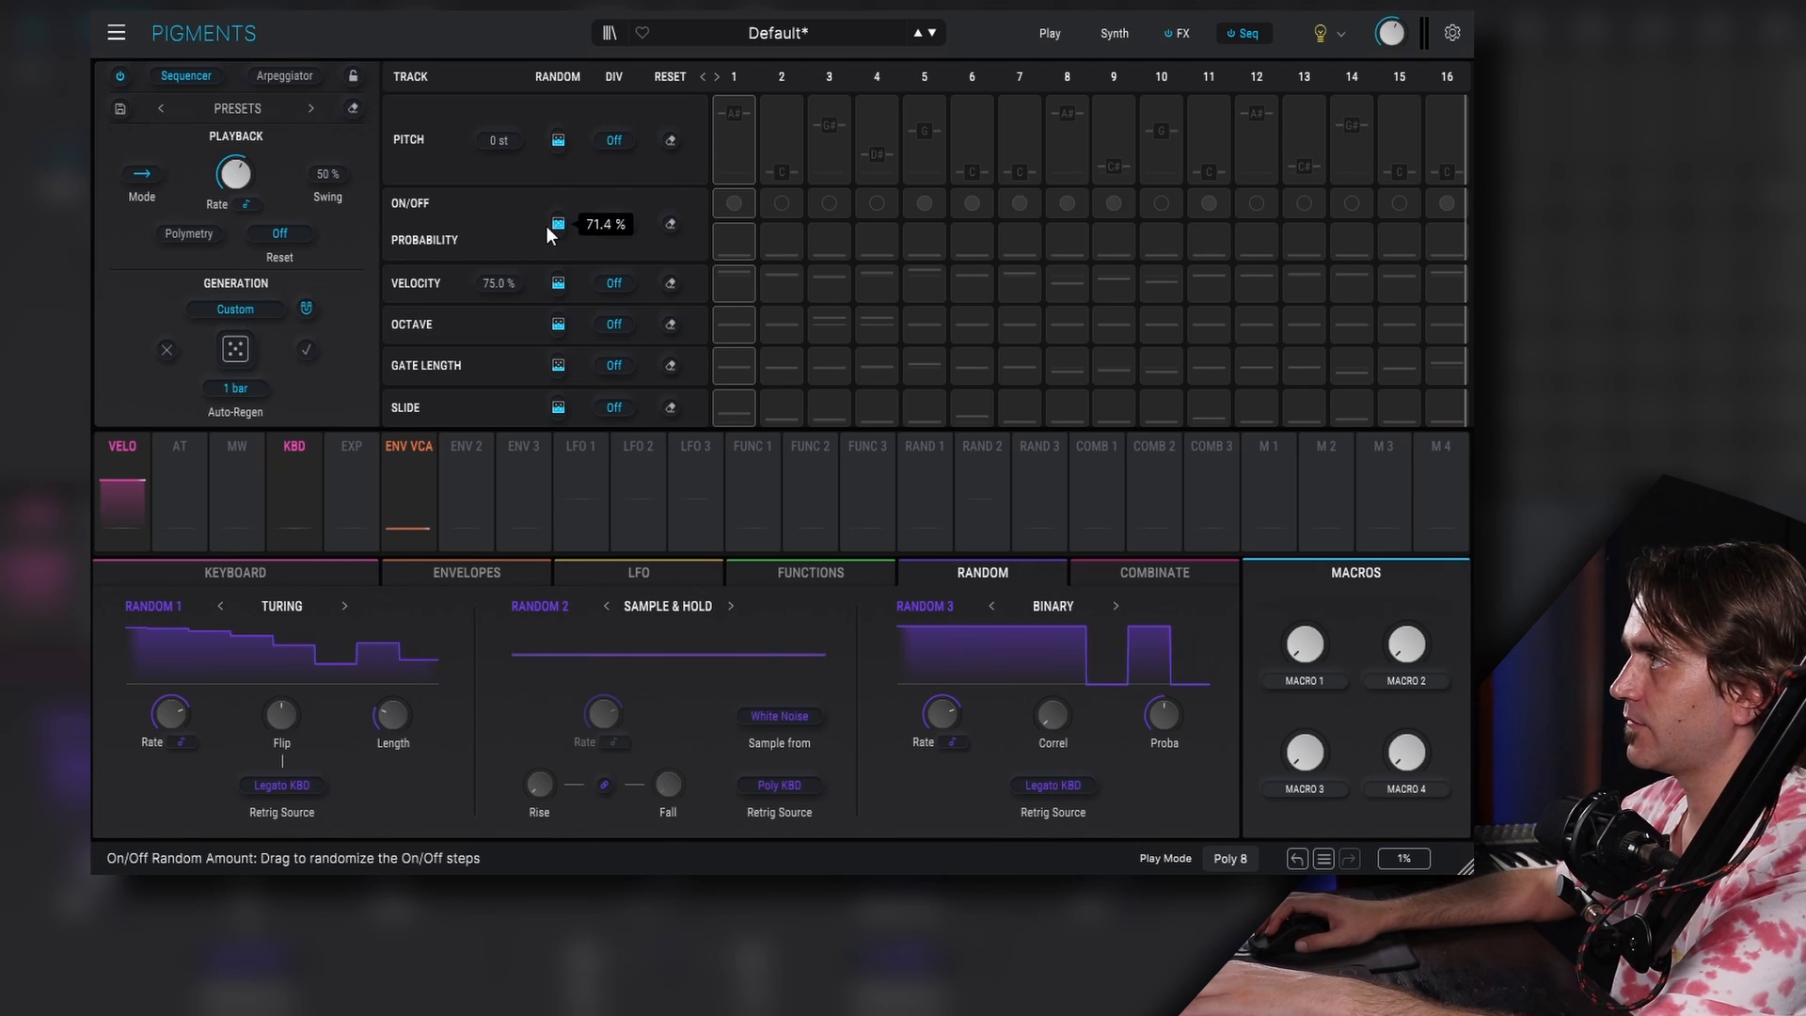
left_click_drag(1120, 258, 1121, 241)
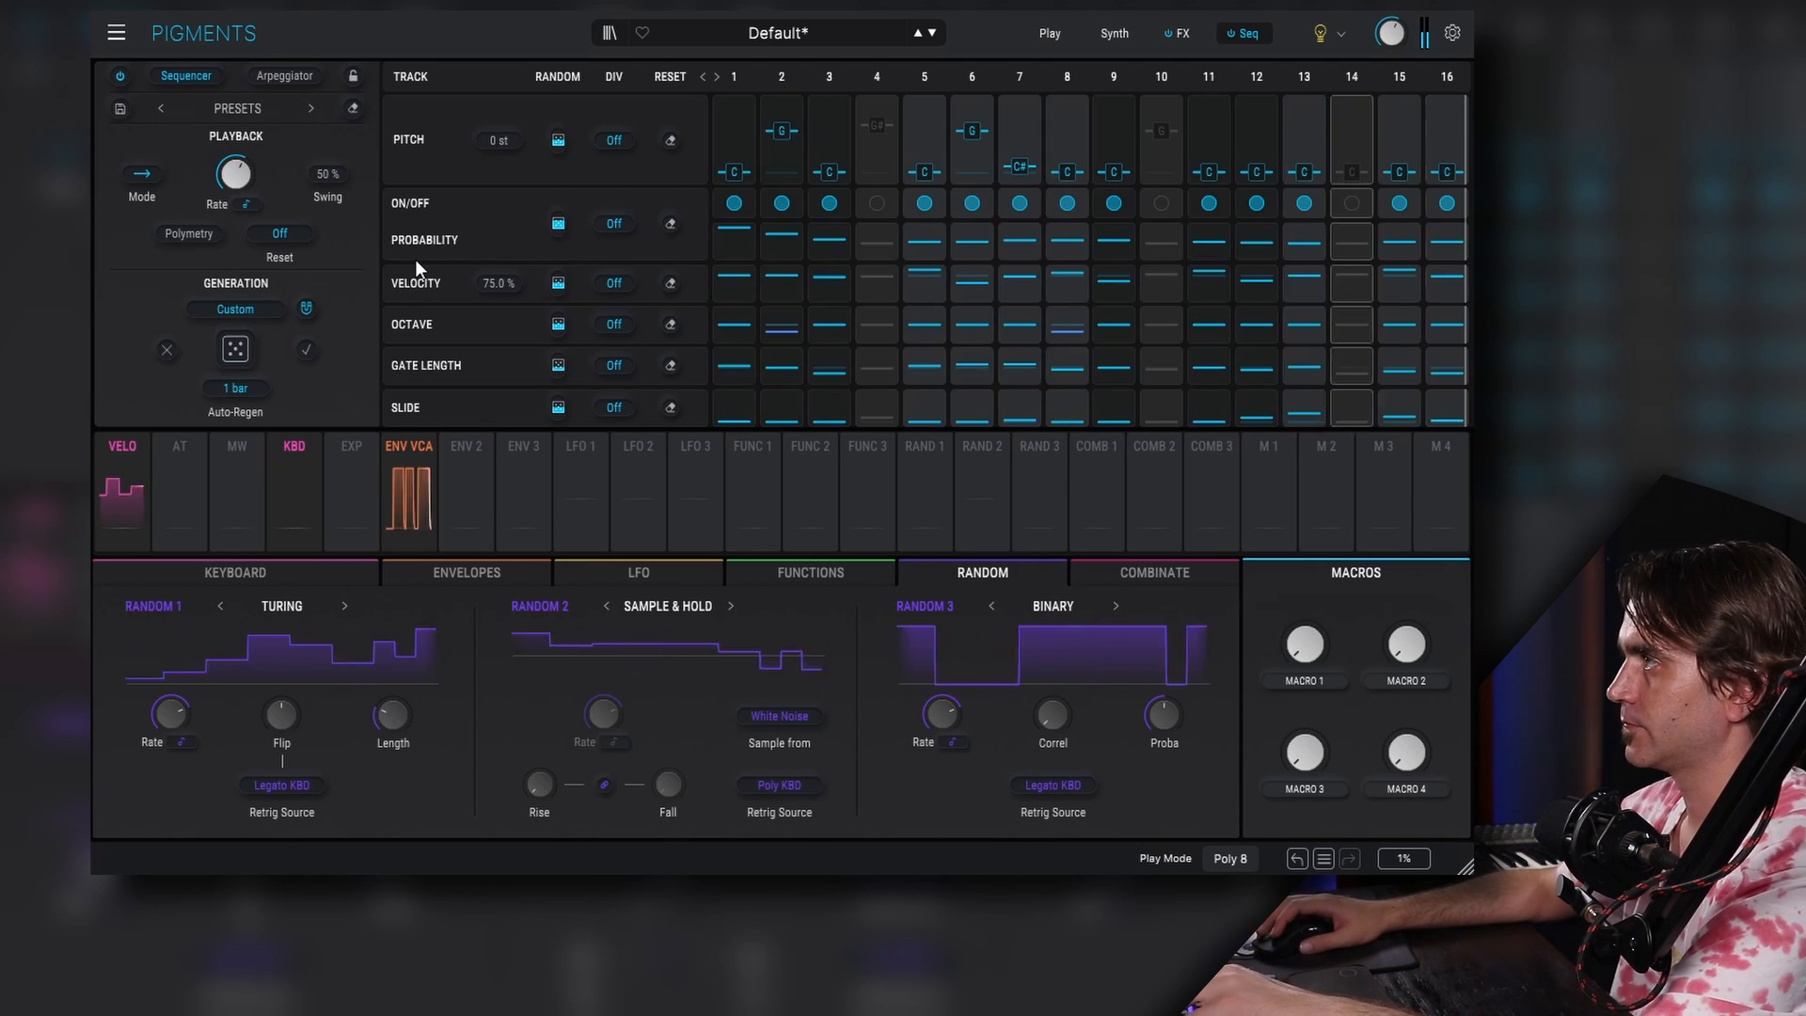
- Lower the master volume to about -10.9 dB and turn on Polymetry for the sequencer
mouse_move(560, 224)
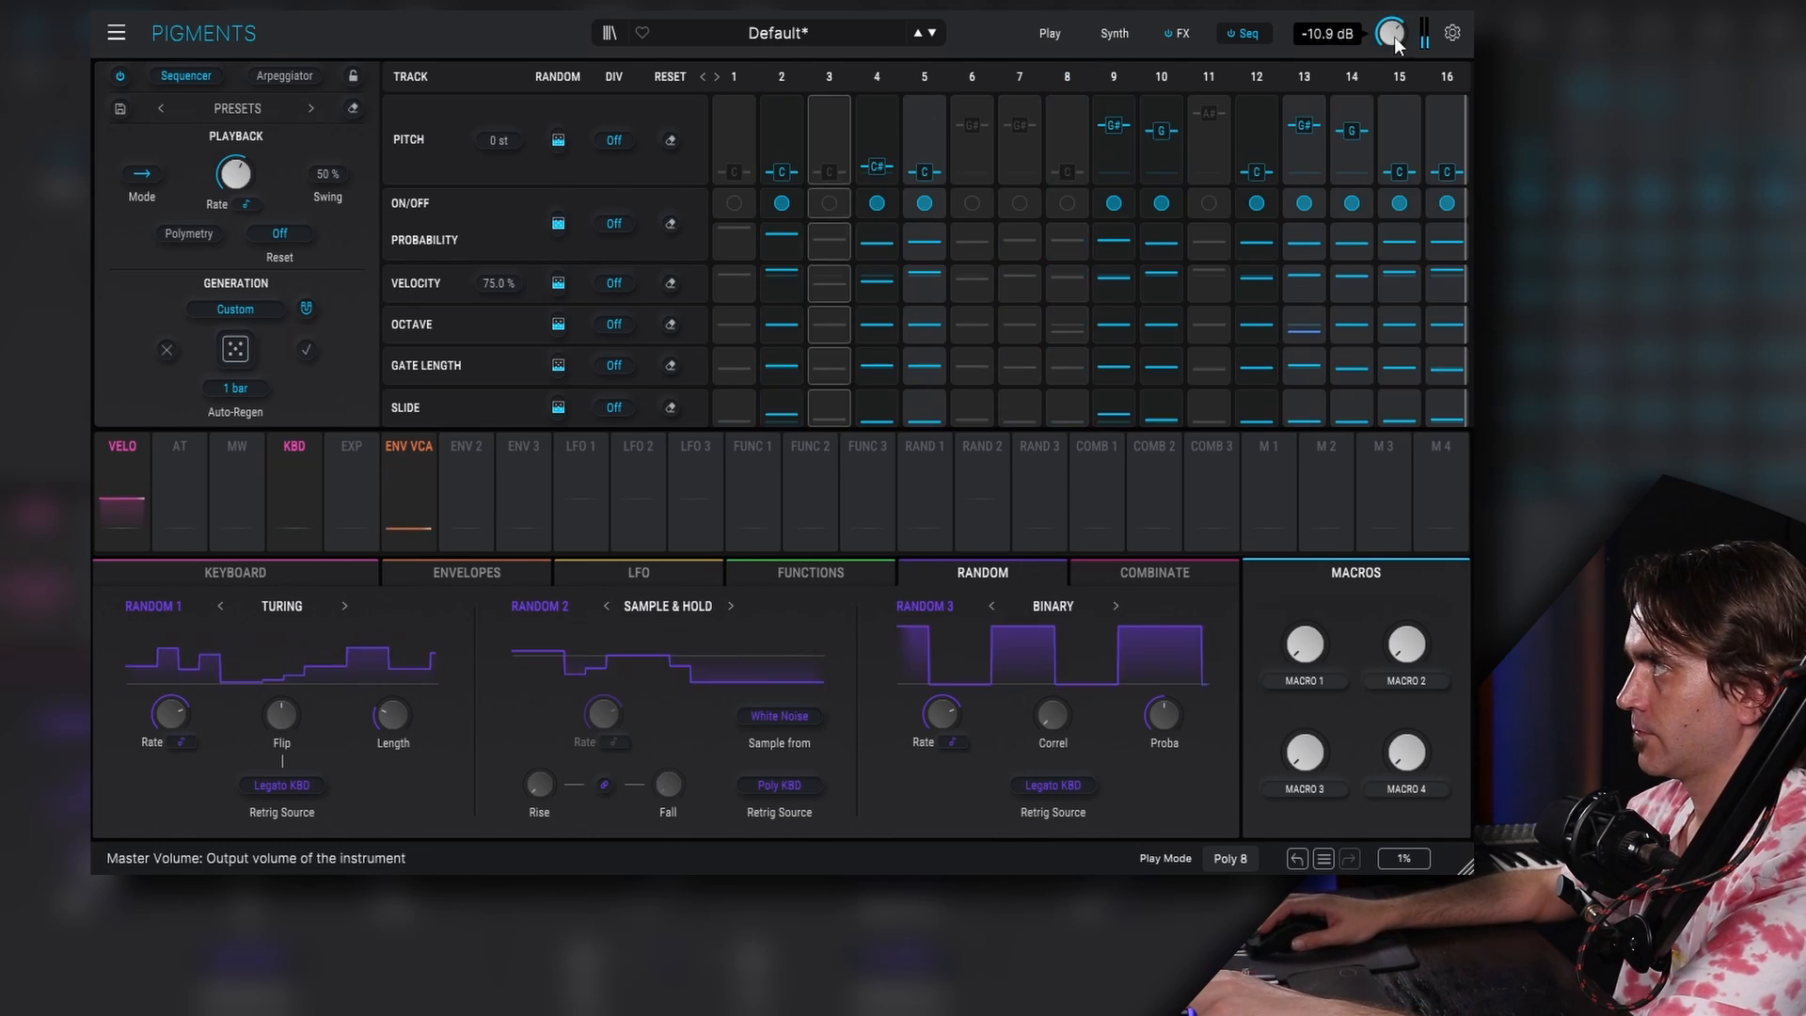
left_click_drag(1393, 38, 1384, 36)
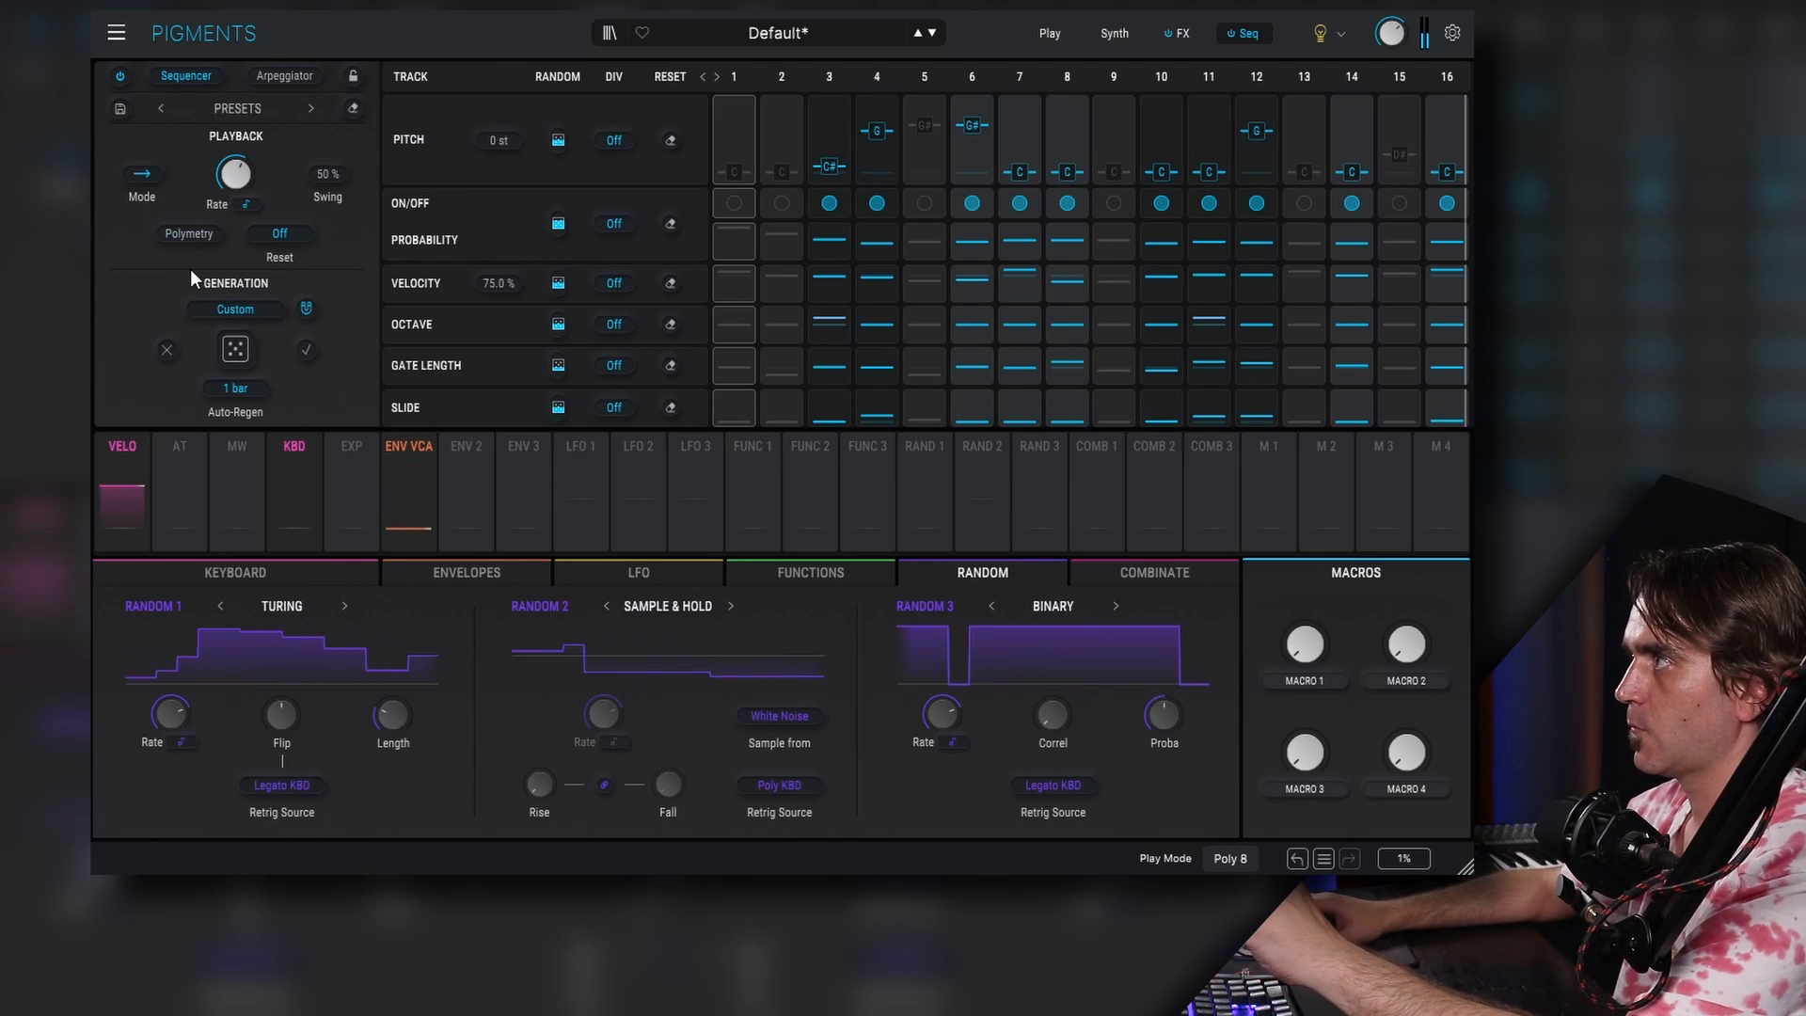
left_click(183, 234)
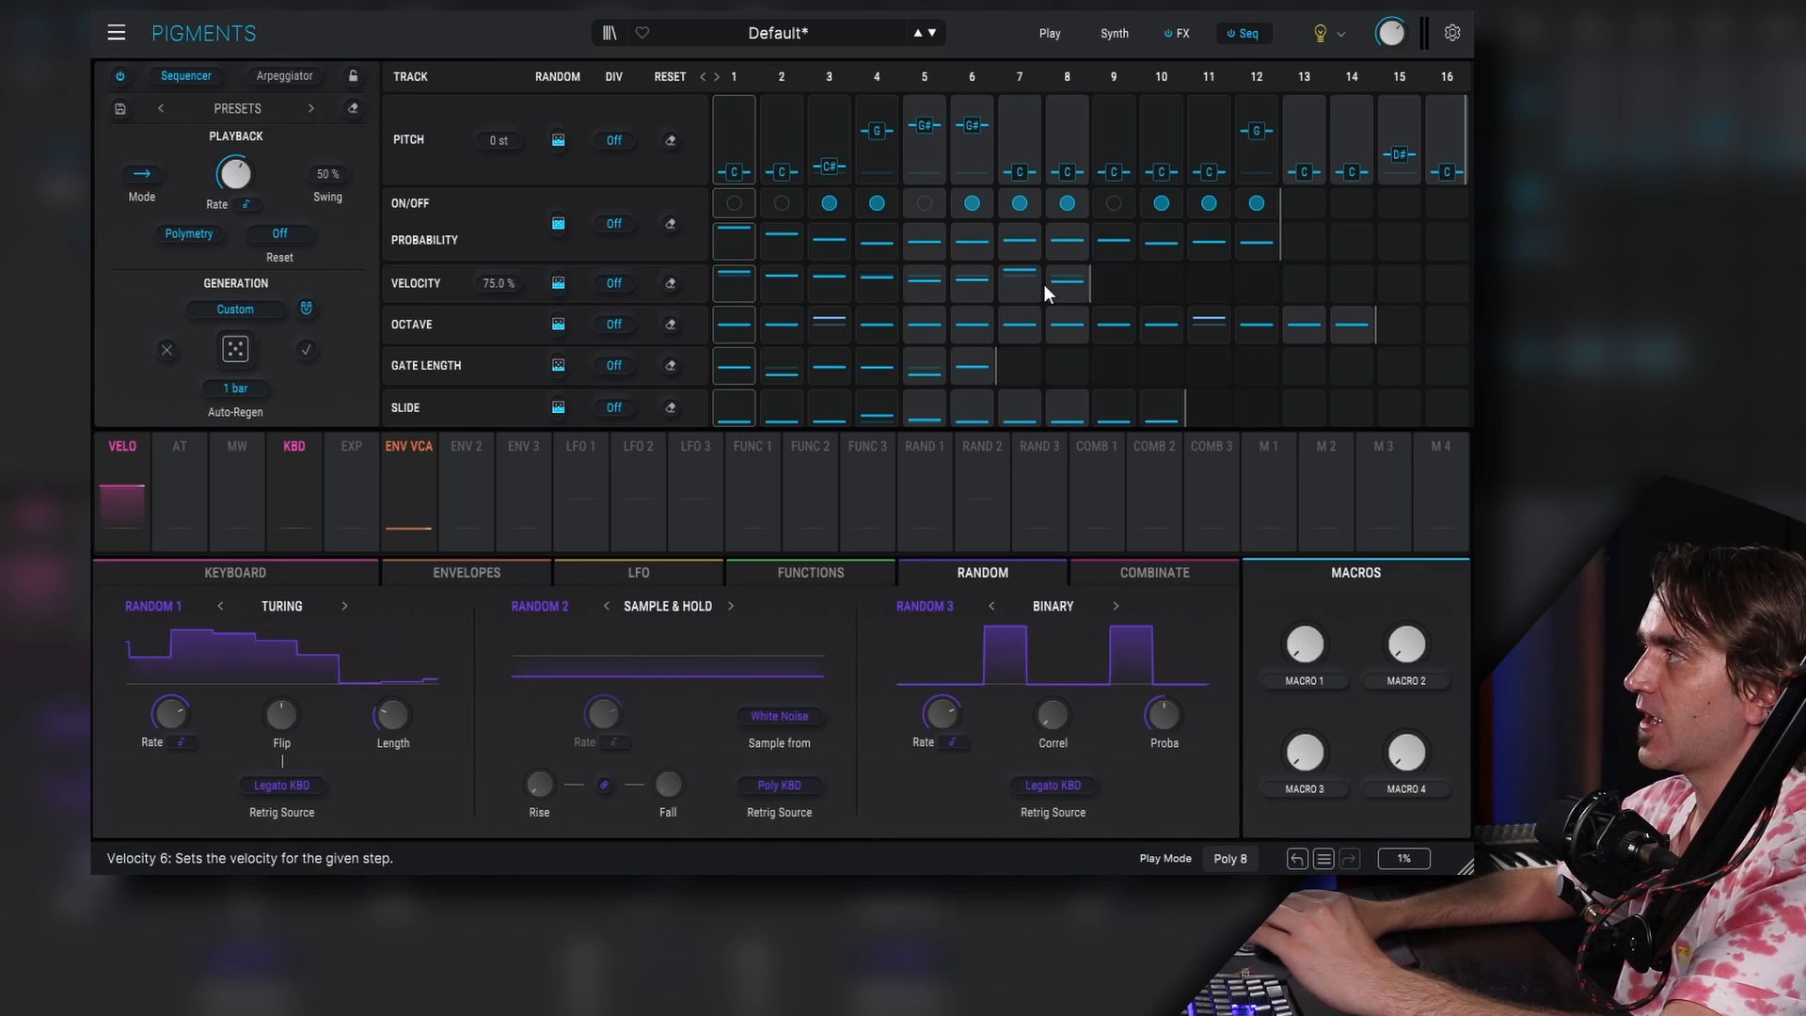
mouse_move(1062, 285)
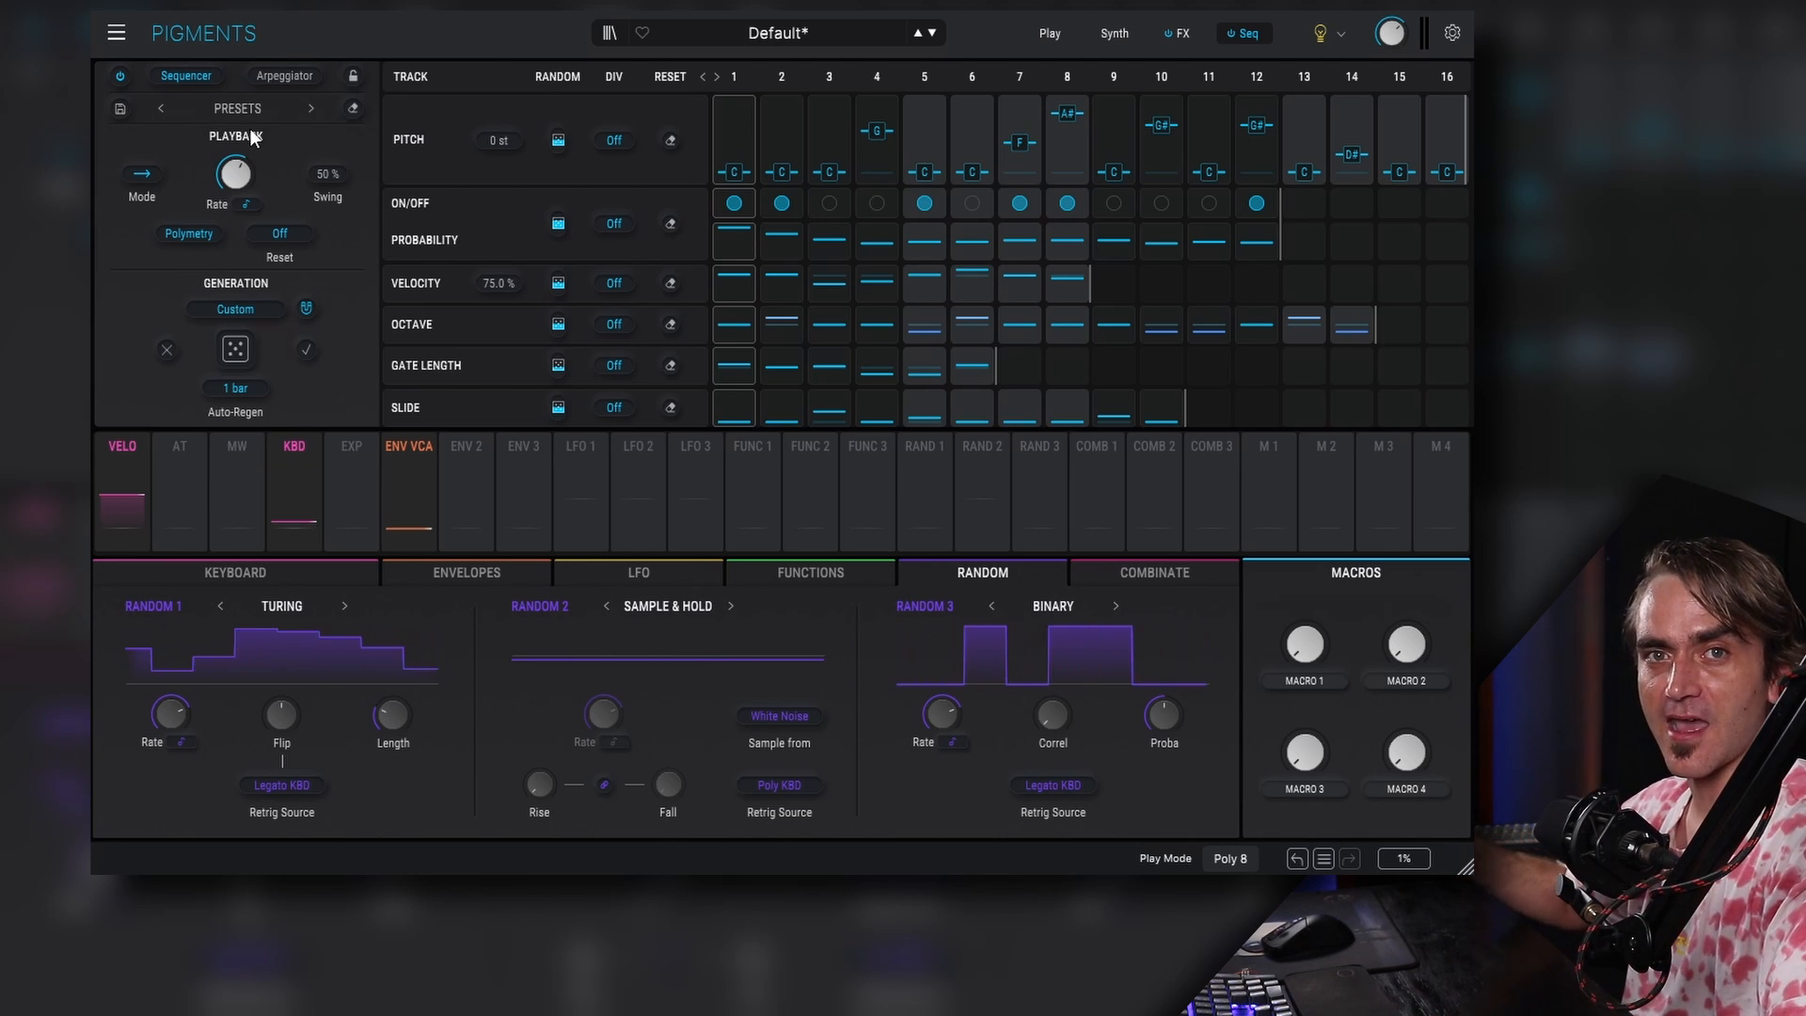
- Save the sequencer preset as Acid 1
left_click(119, 108)
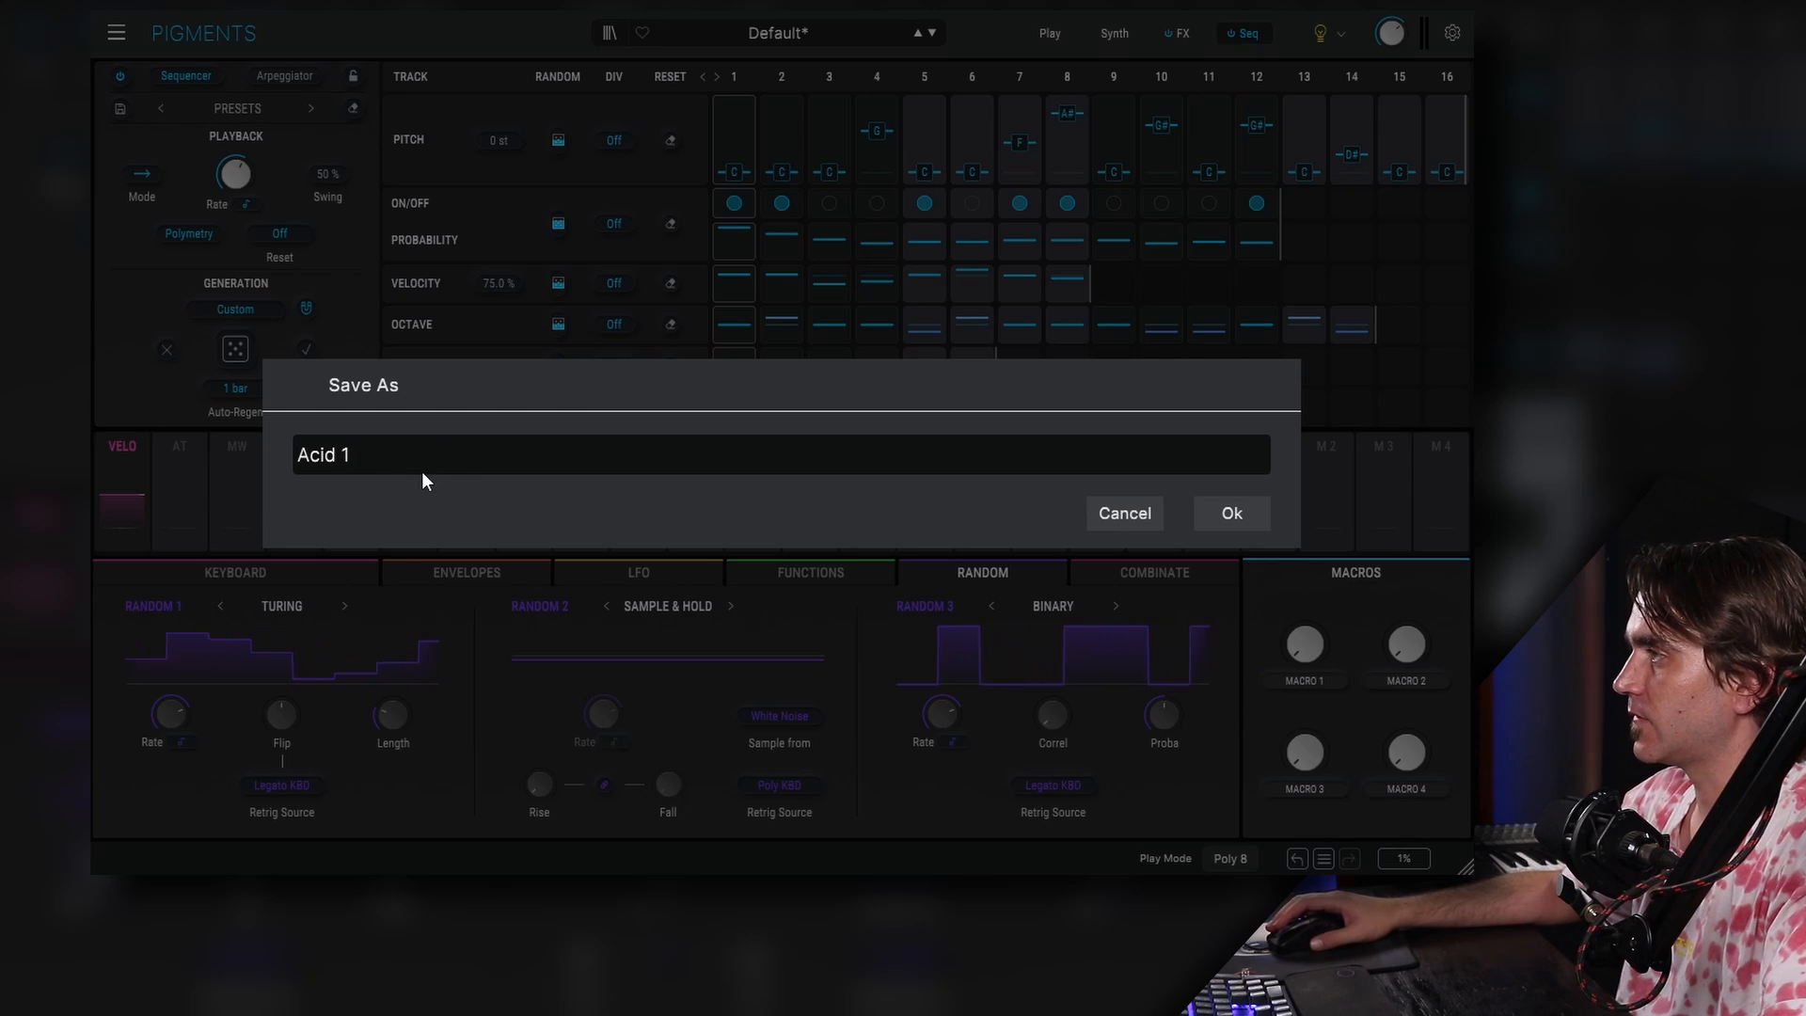
left_click(1234, 517)
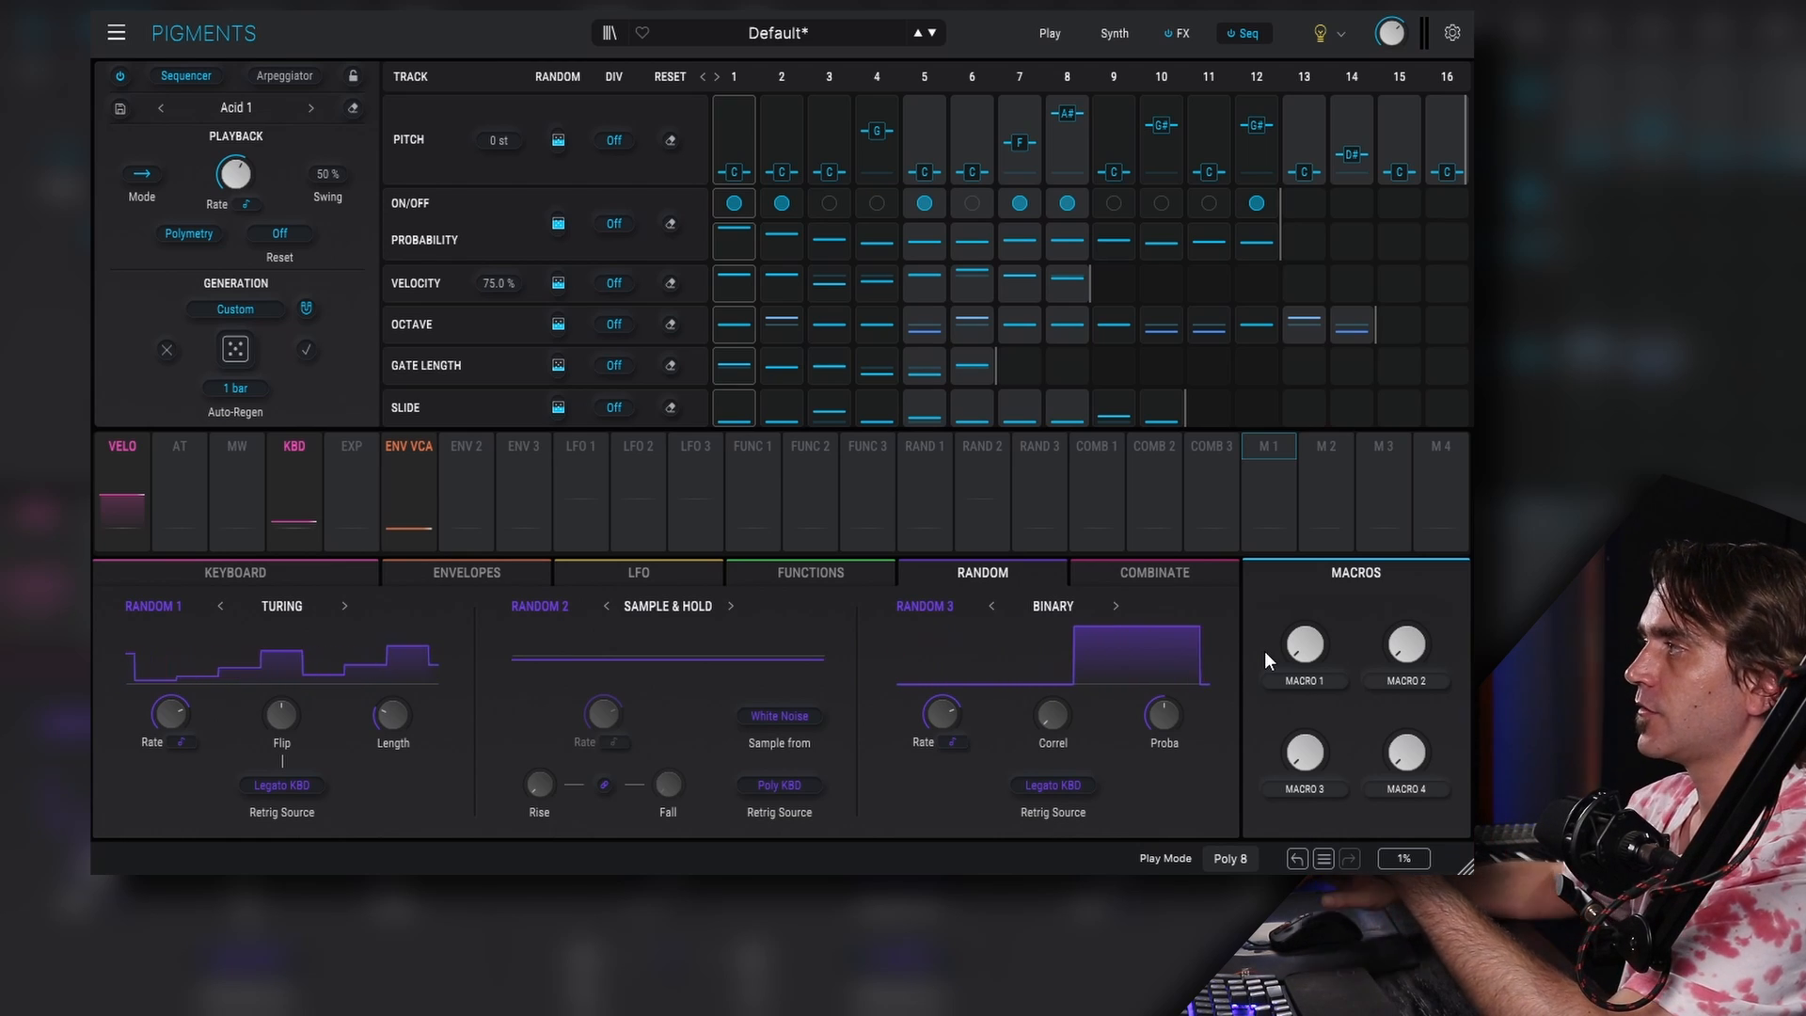
- Set the sequencer rate to 1/8 and switch its rate type to BPM
mouse_move(231, 170)
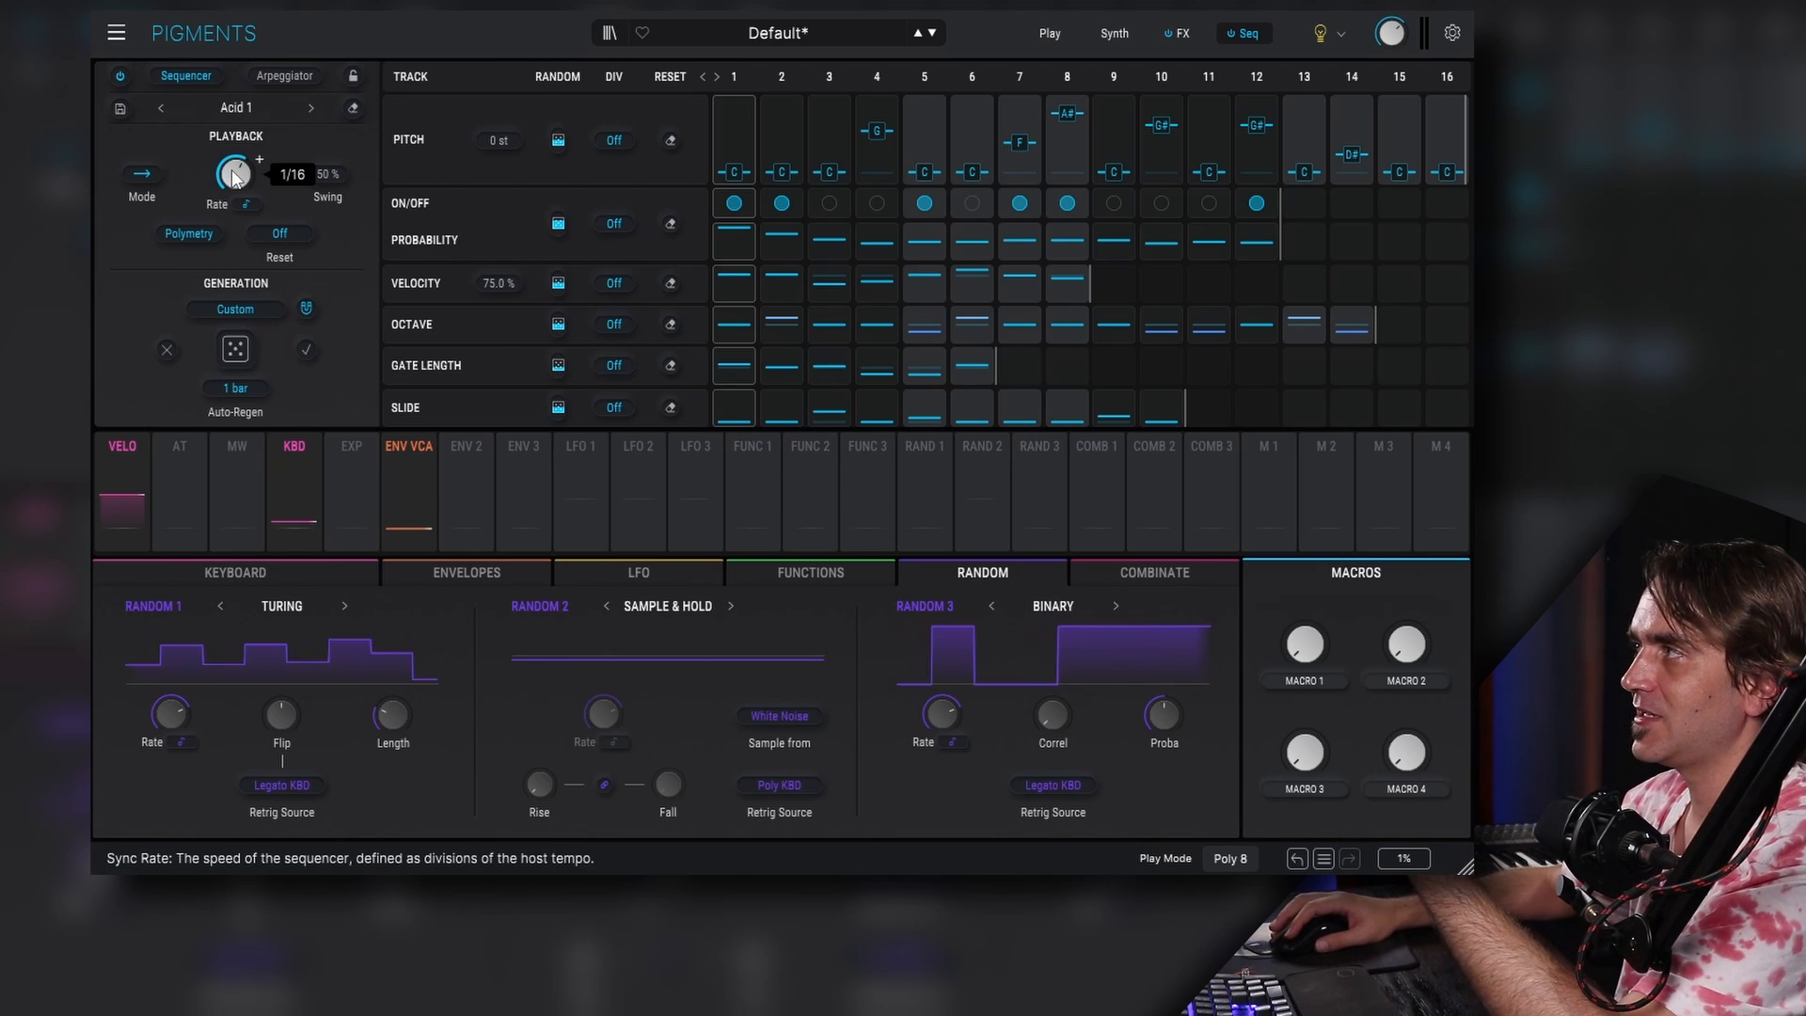
left_click_drag(233, 172, 234, 193)
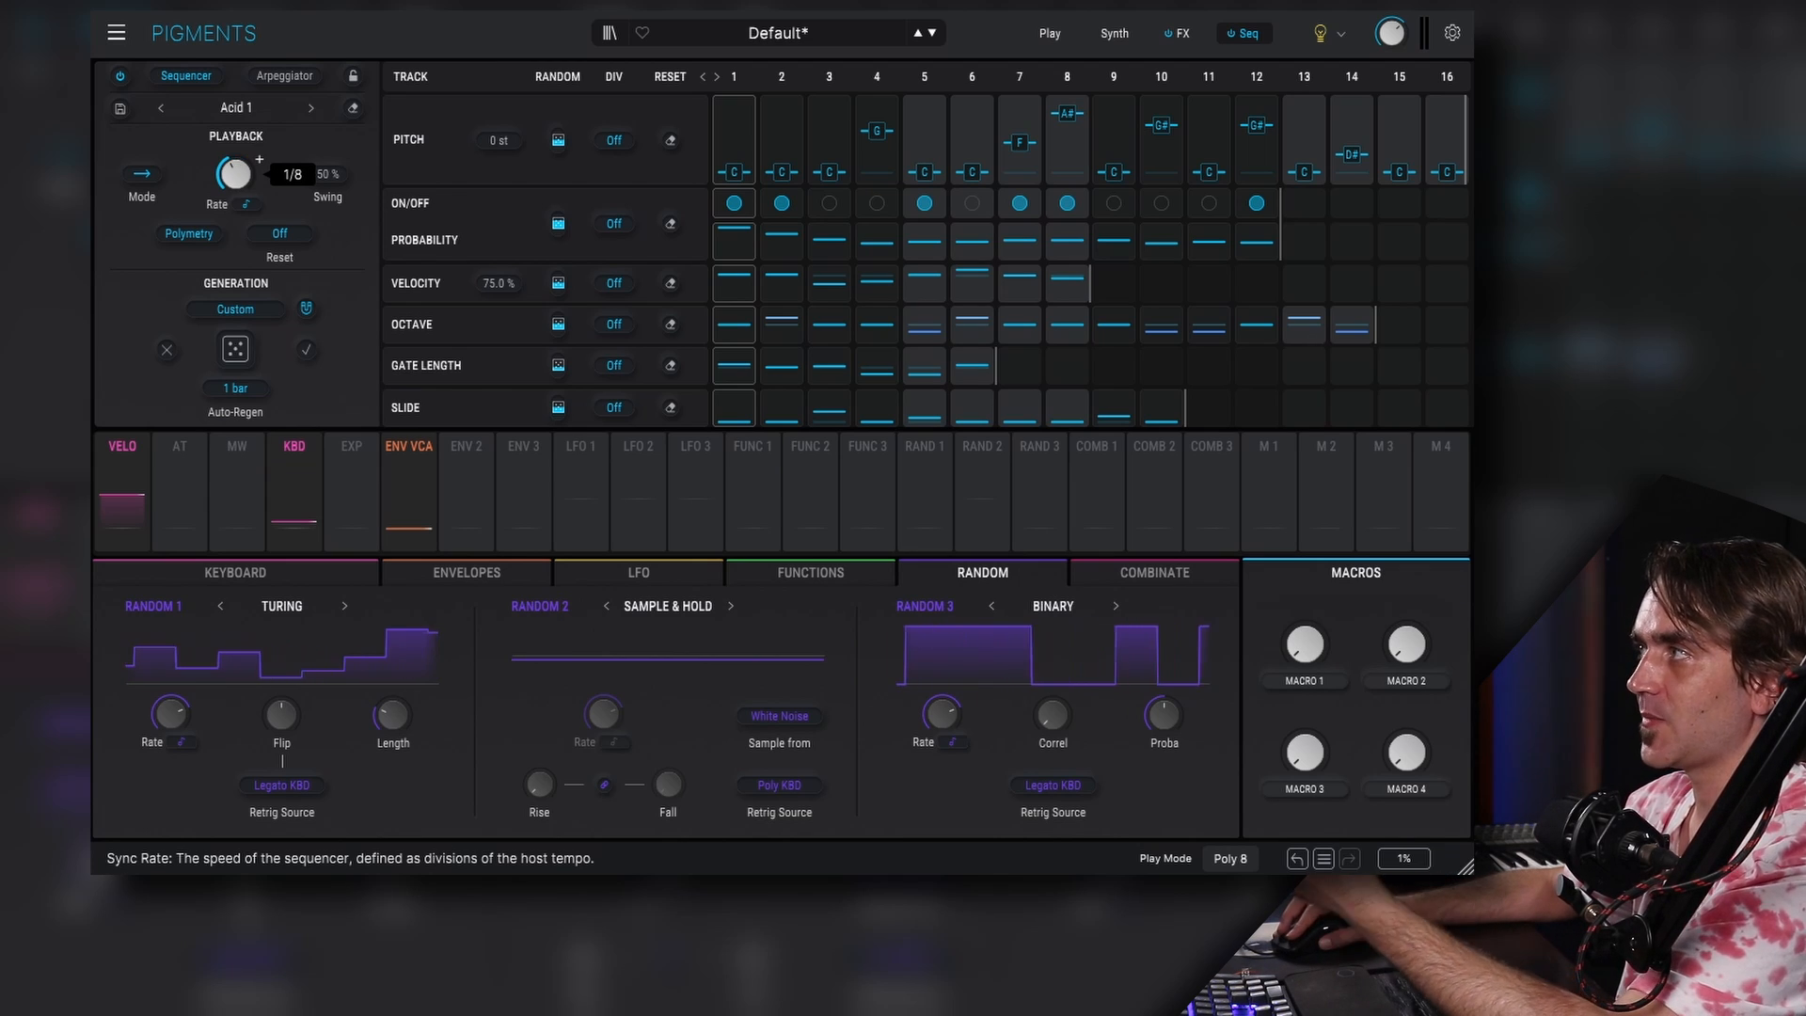
left_click(246, 206)
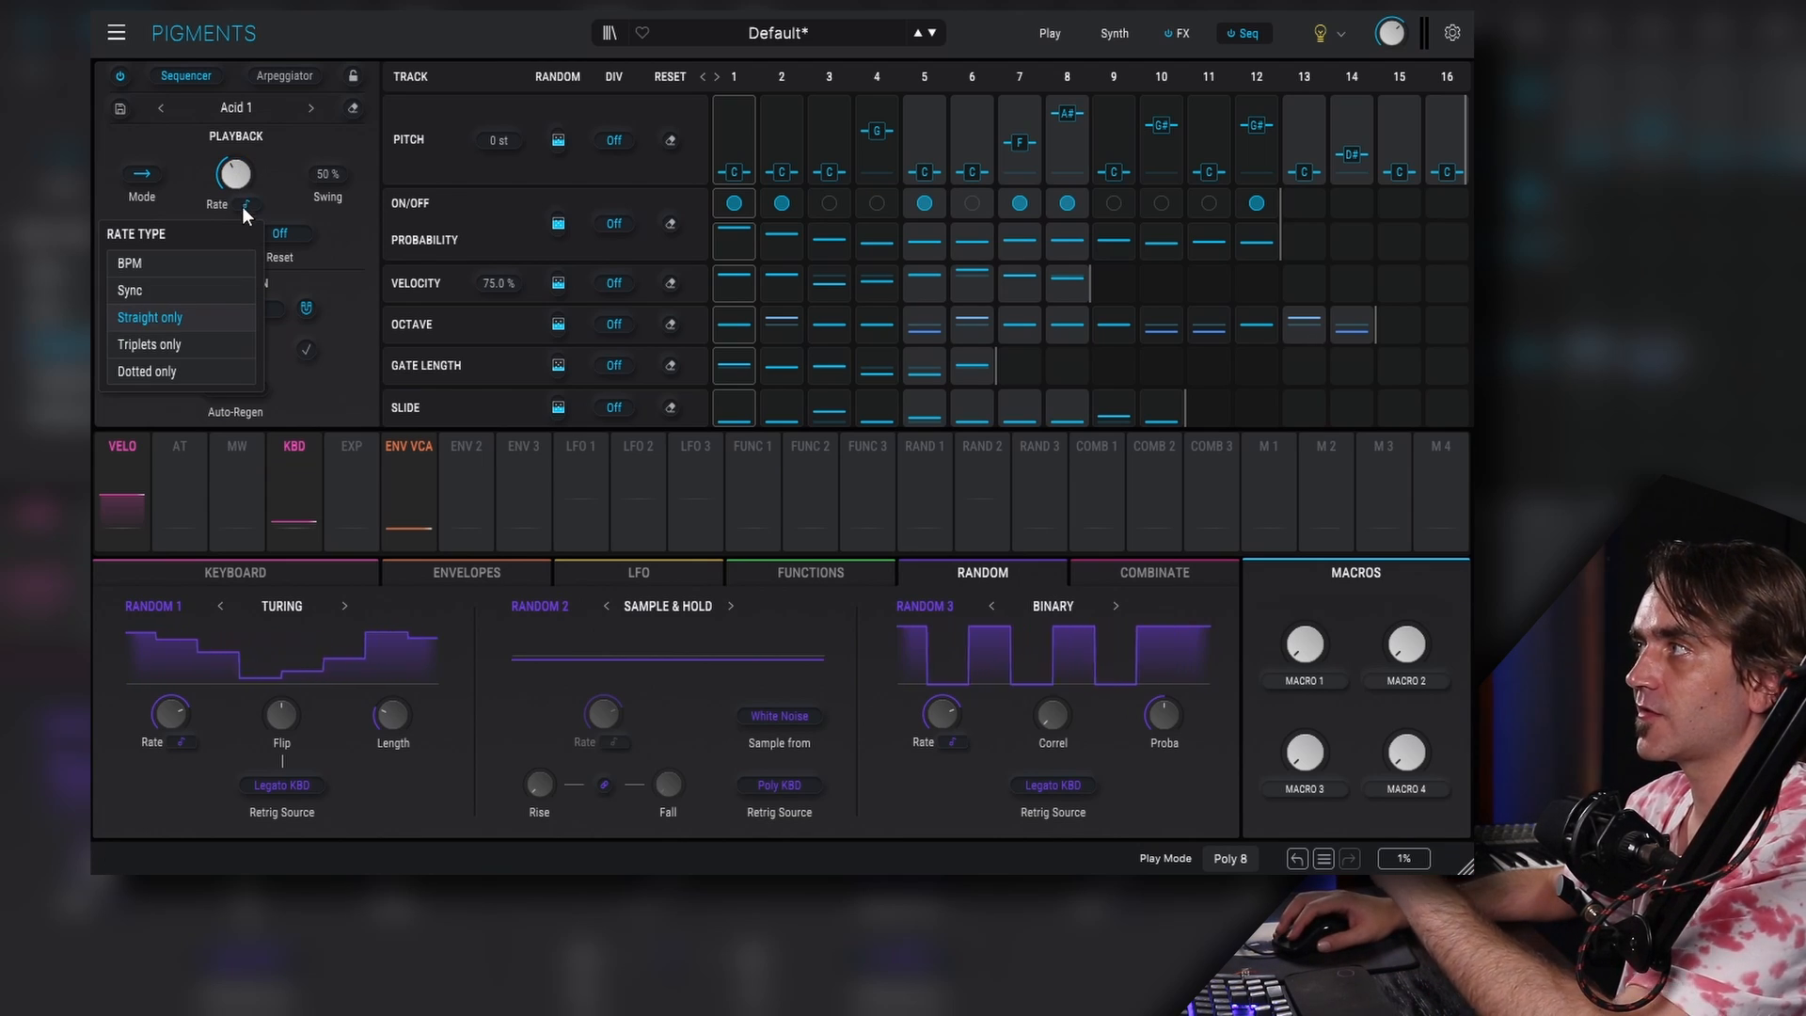
left_click(172, 269)
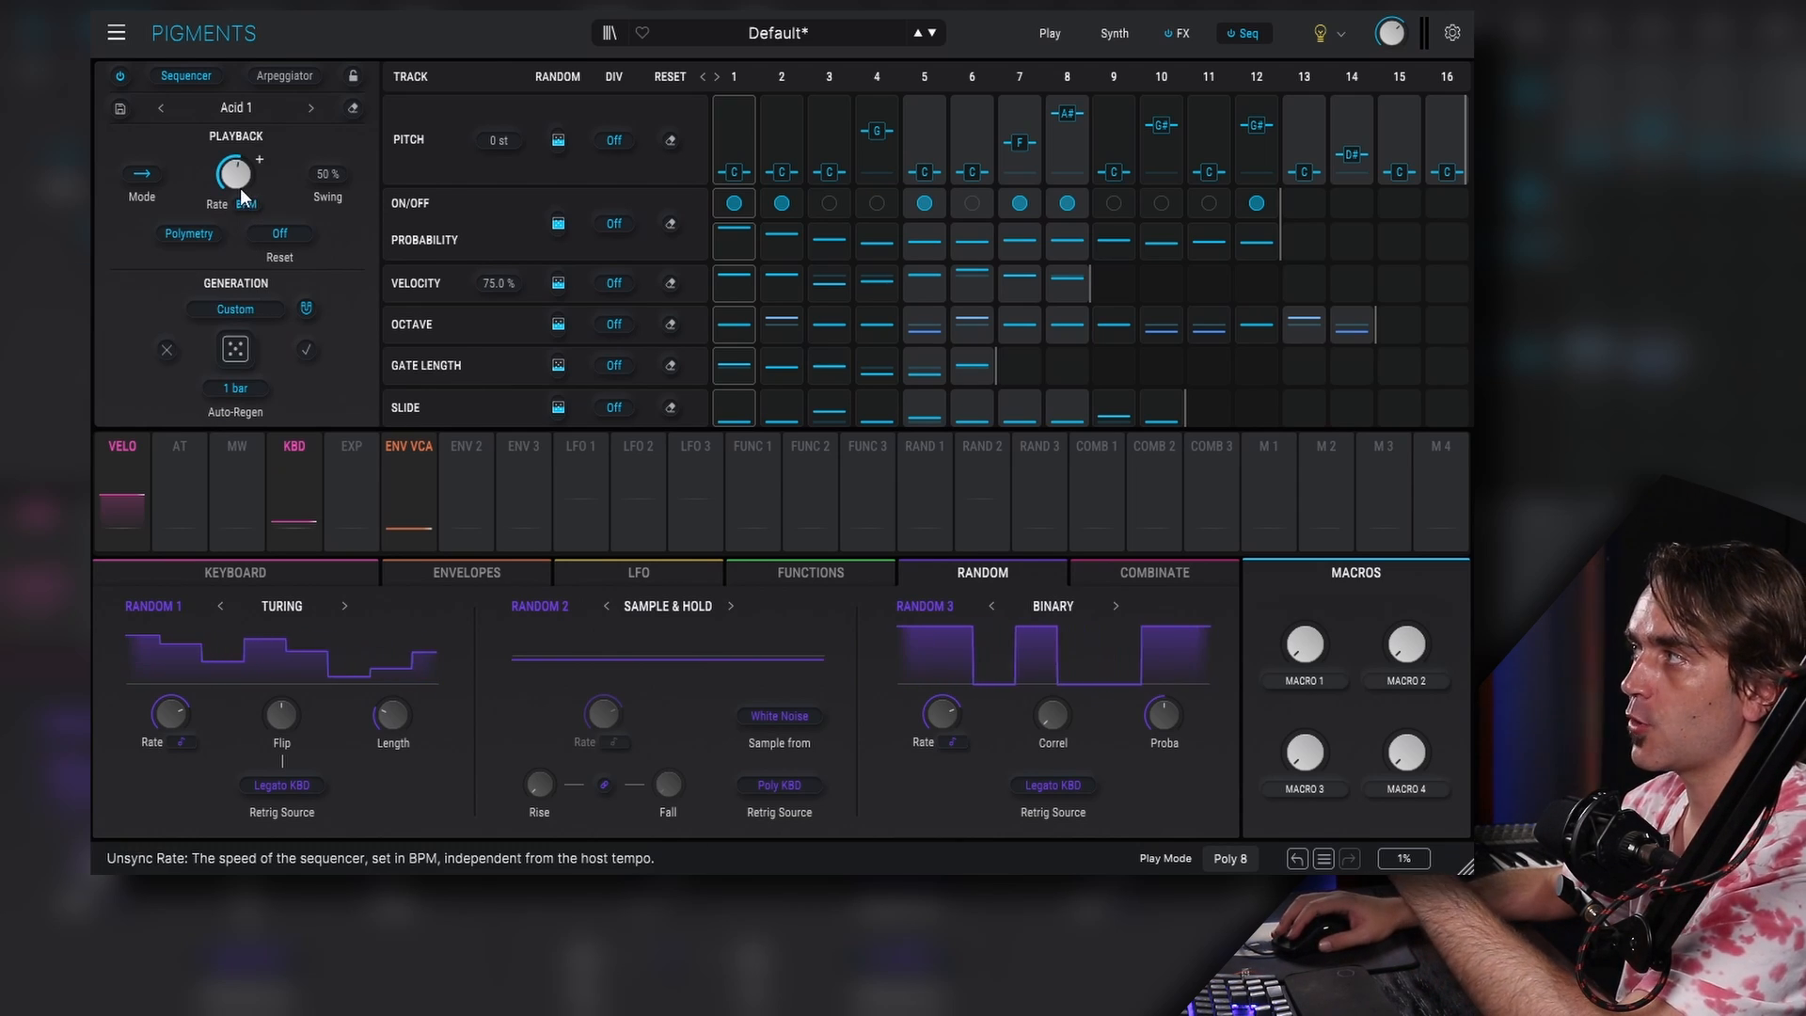
mouse_move(235, 174)
left_mouse_down()
mouse_move(235, 232)
mouse_move(238, 179)
left_mouse_up()
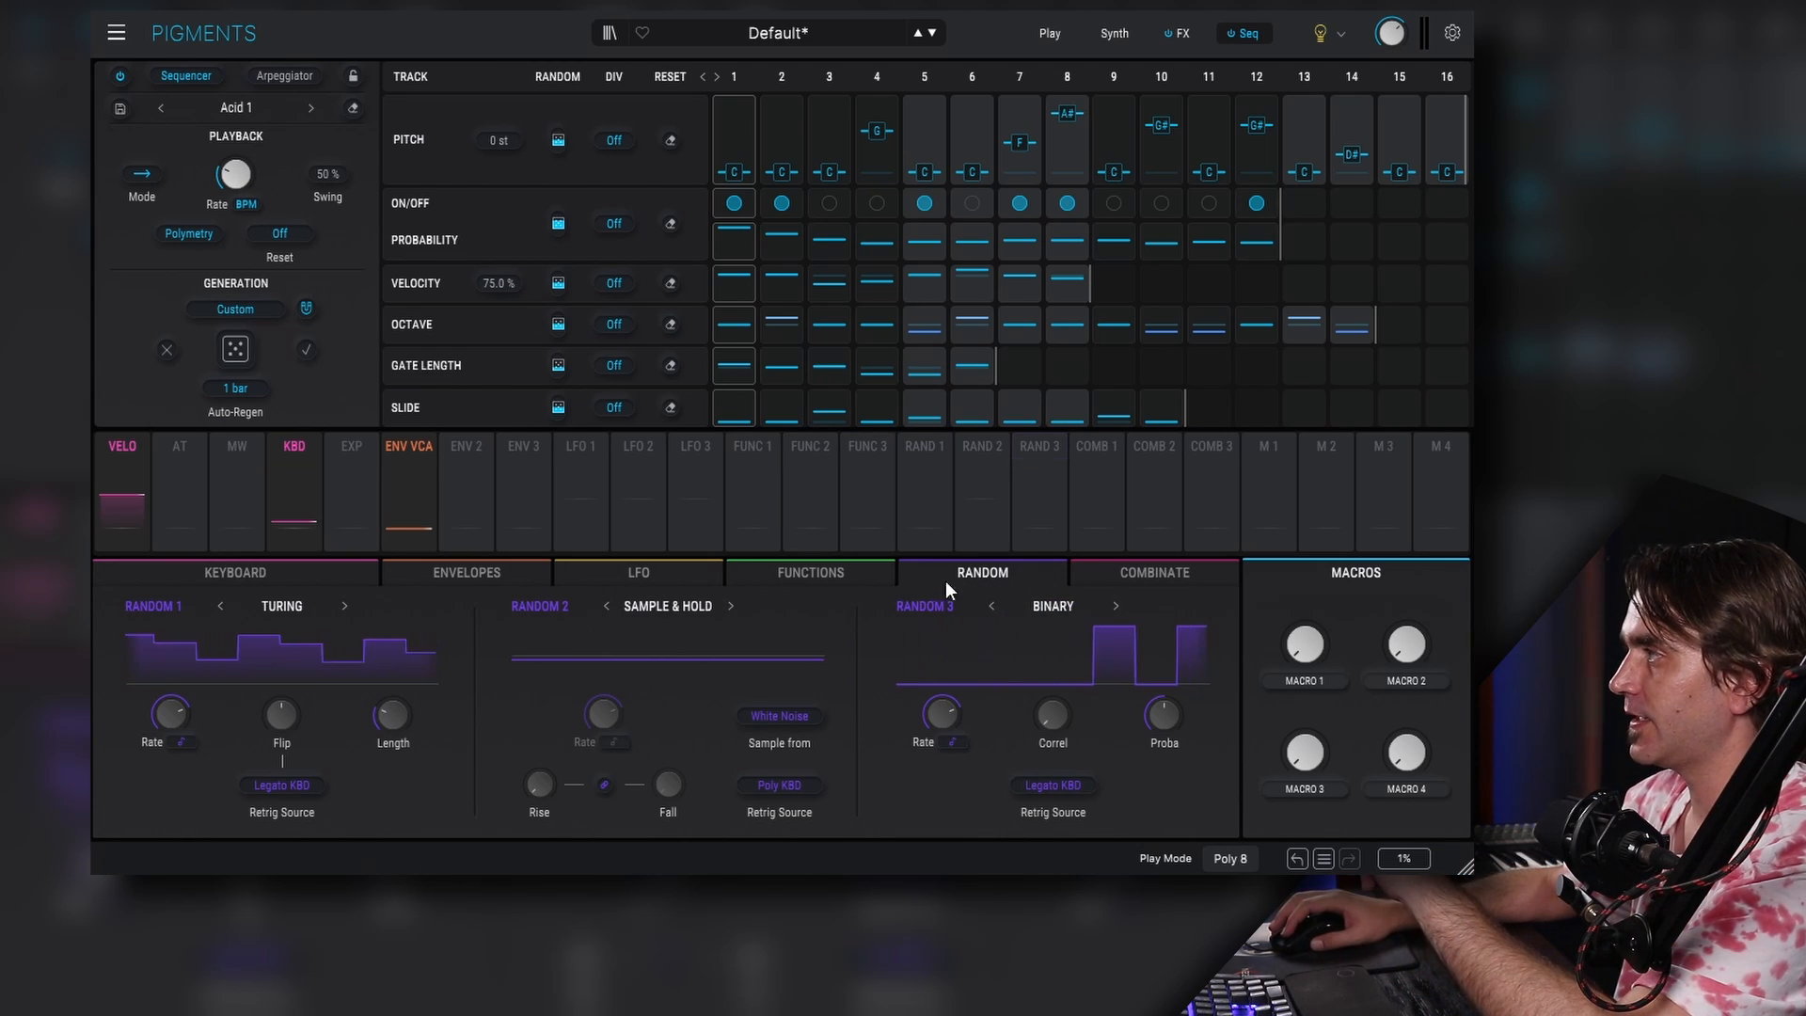
- Change Random 3 to Sample & Hold with Clock as its retrig source
left_click(1040, 606)
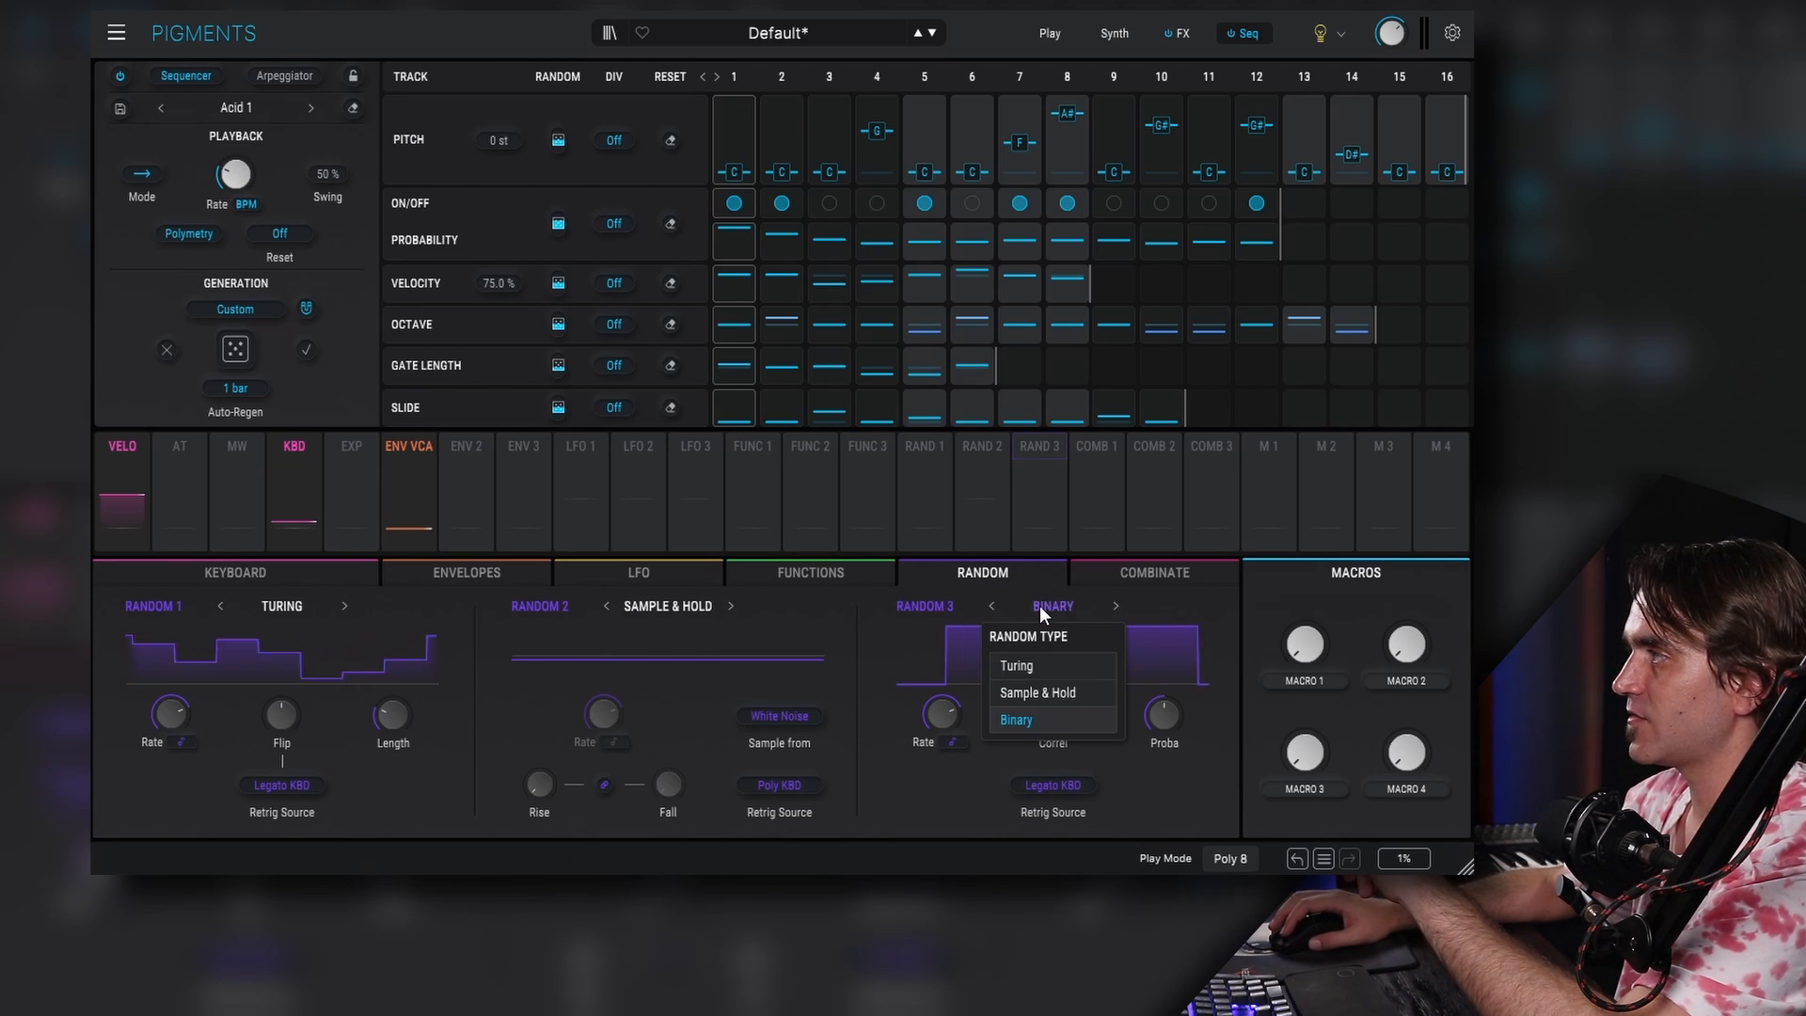
left_click(1023, 692)
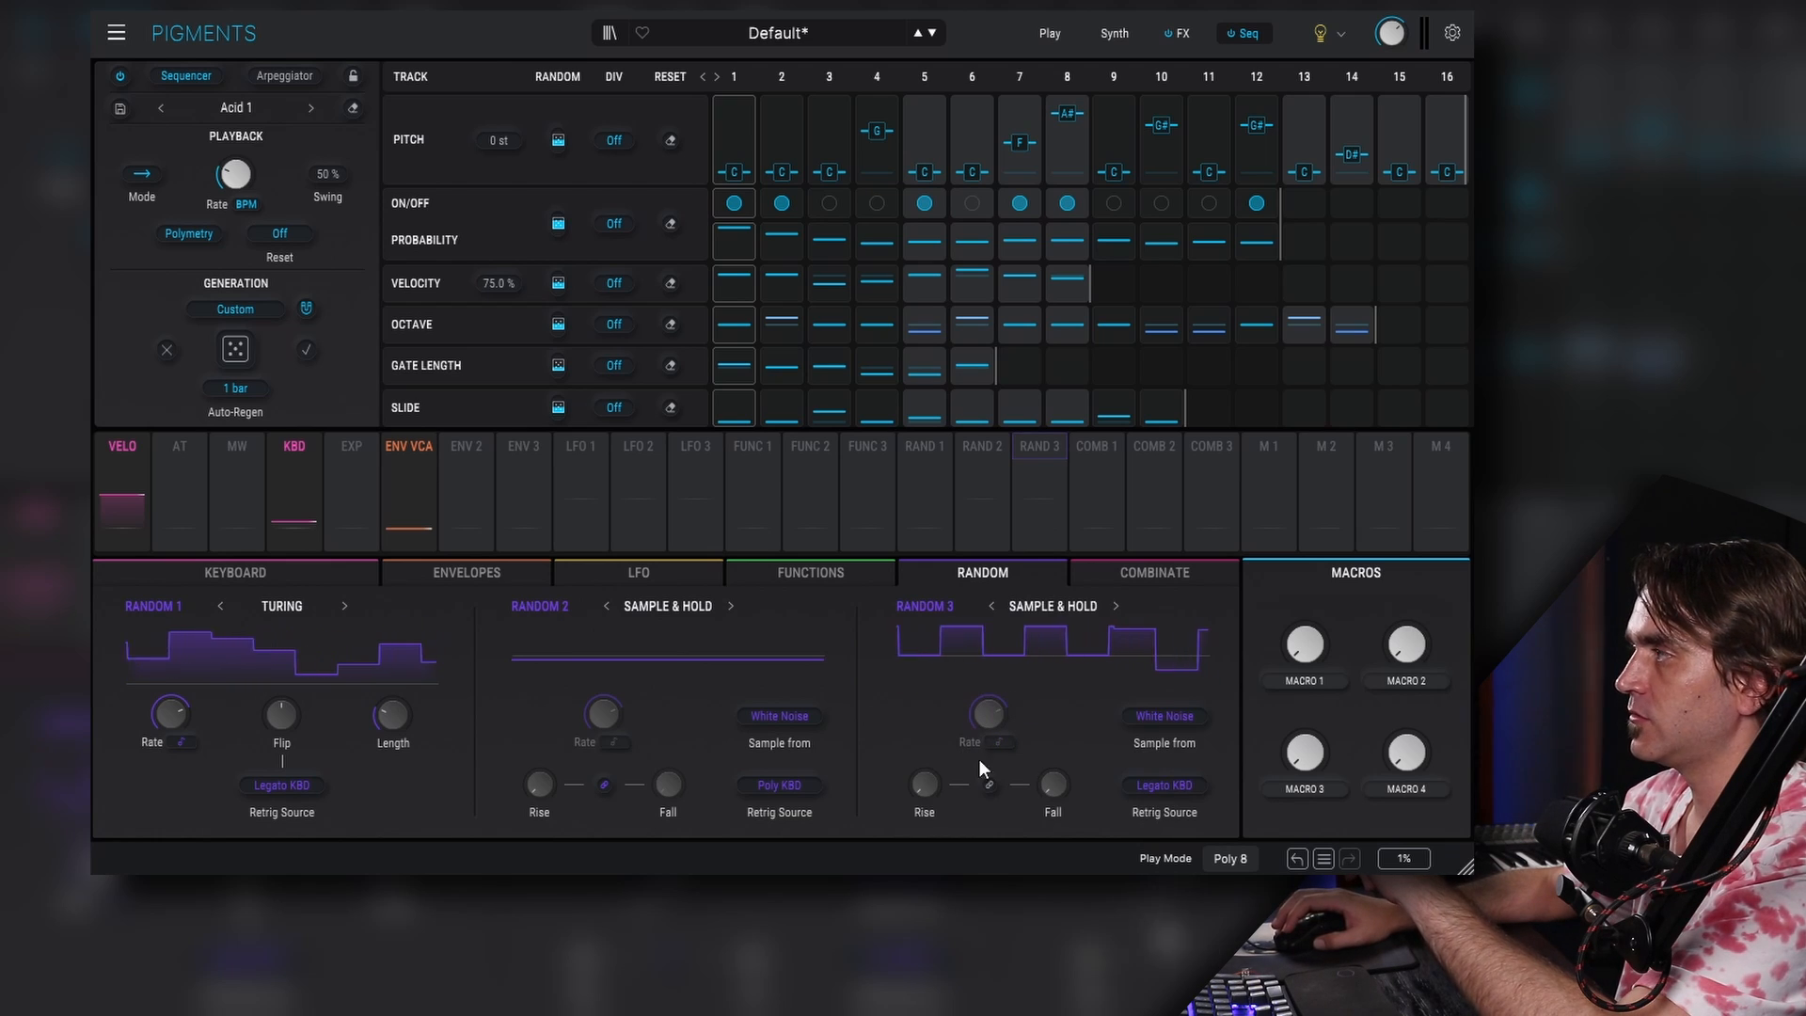
left_click(1161, 787)
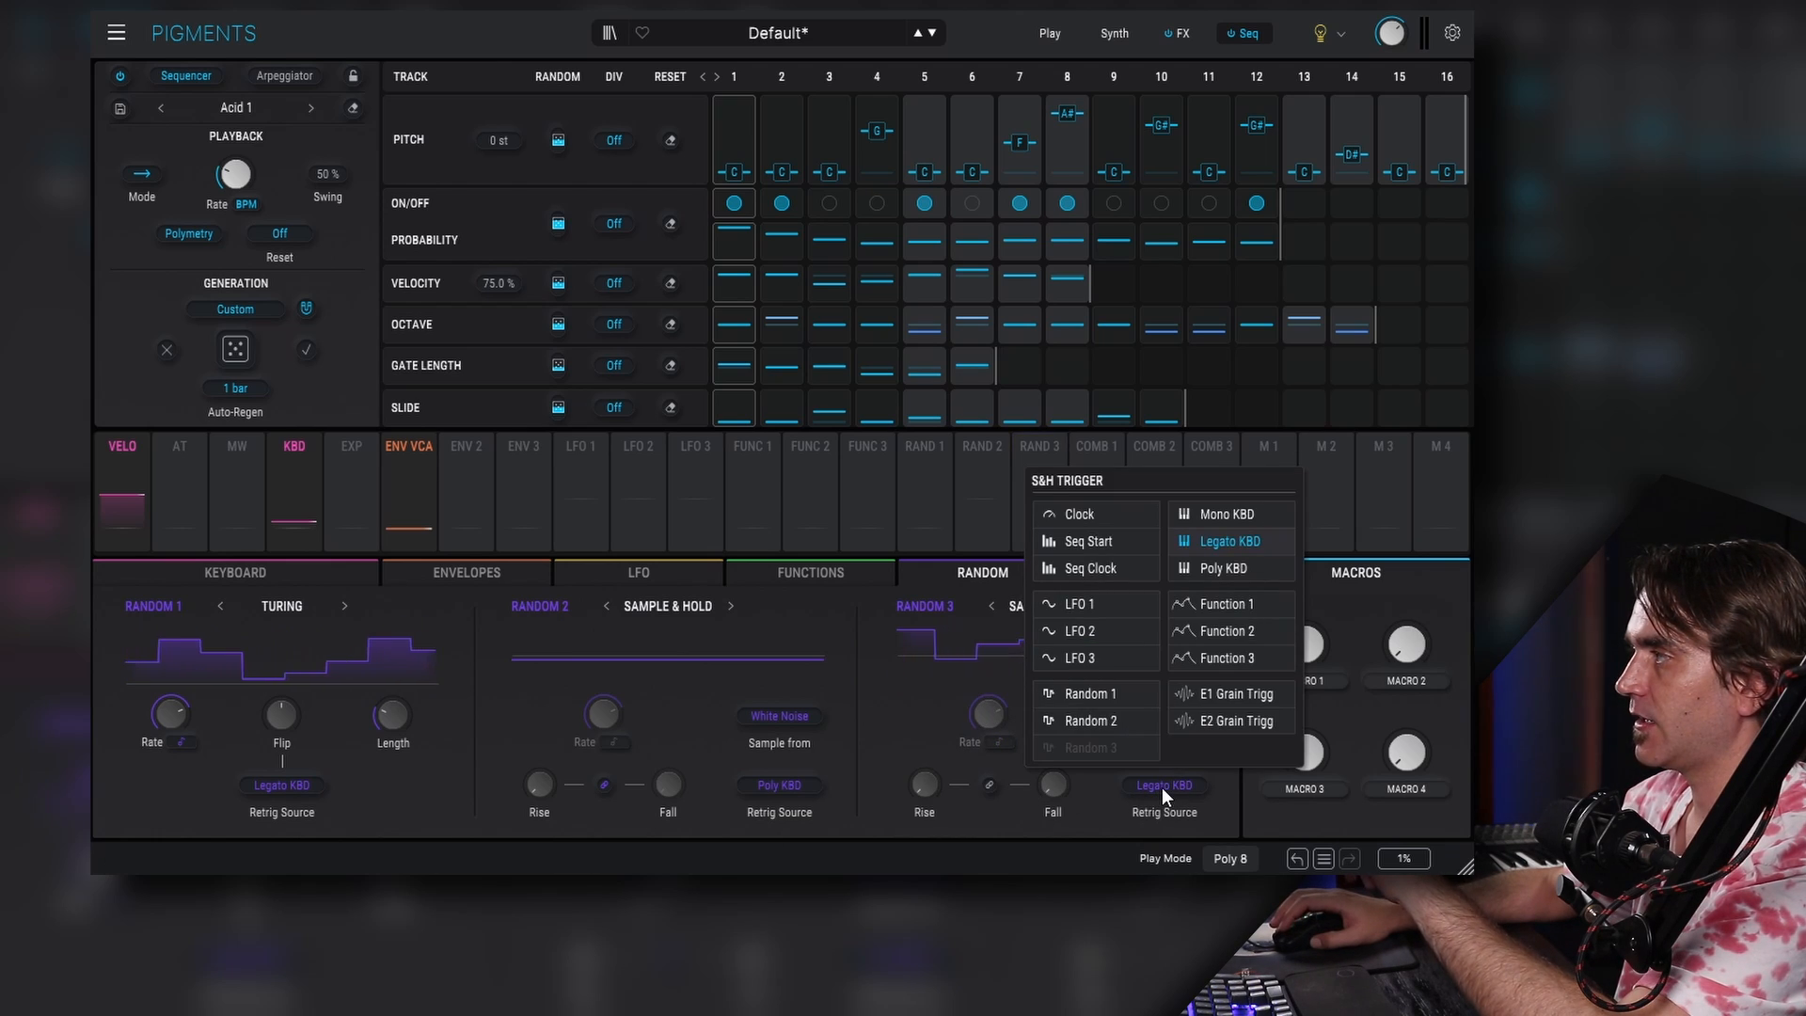
left_click(1080, 513)
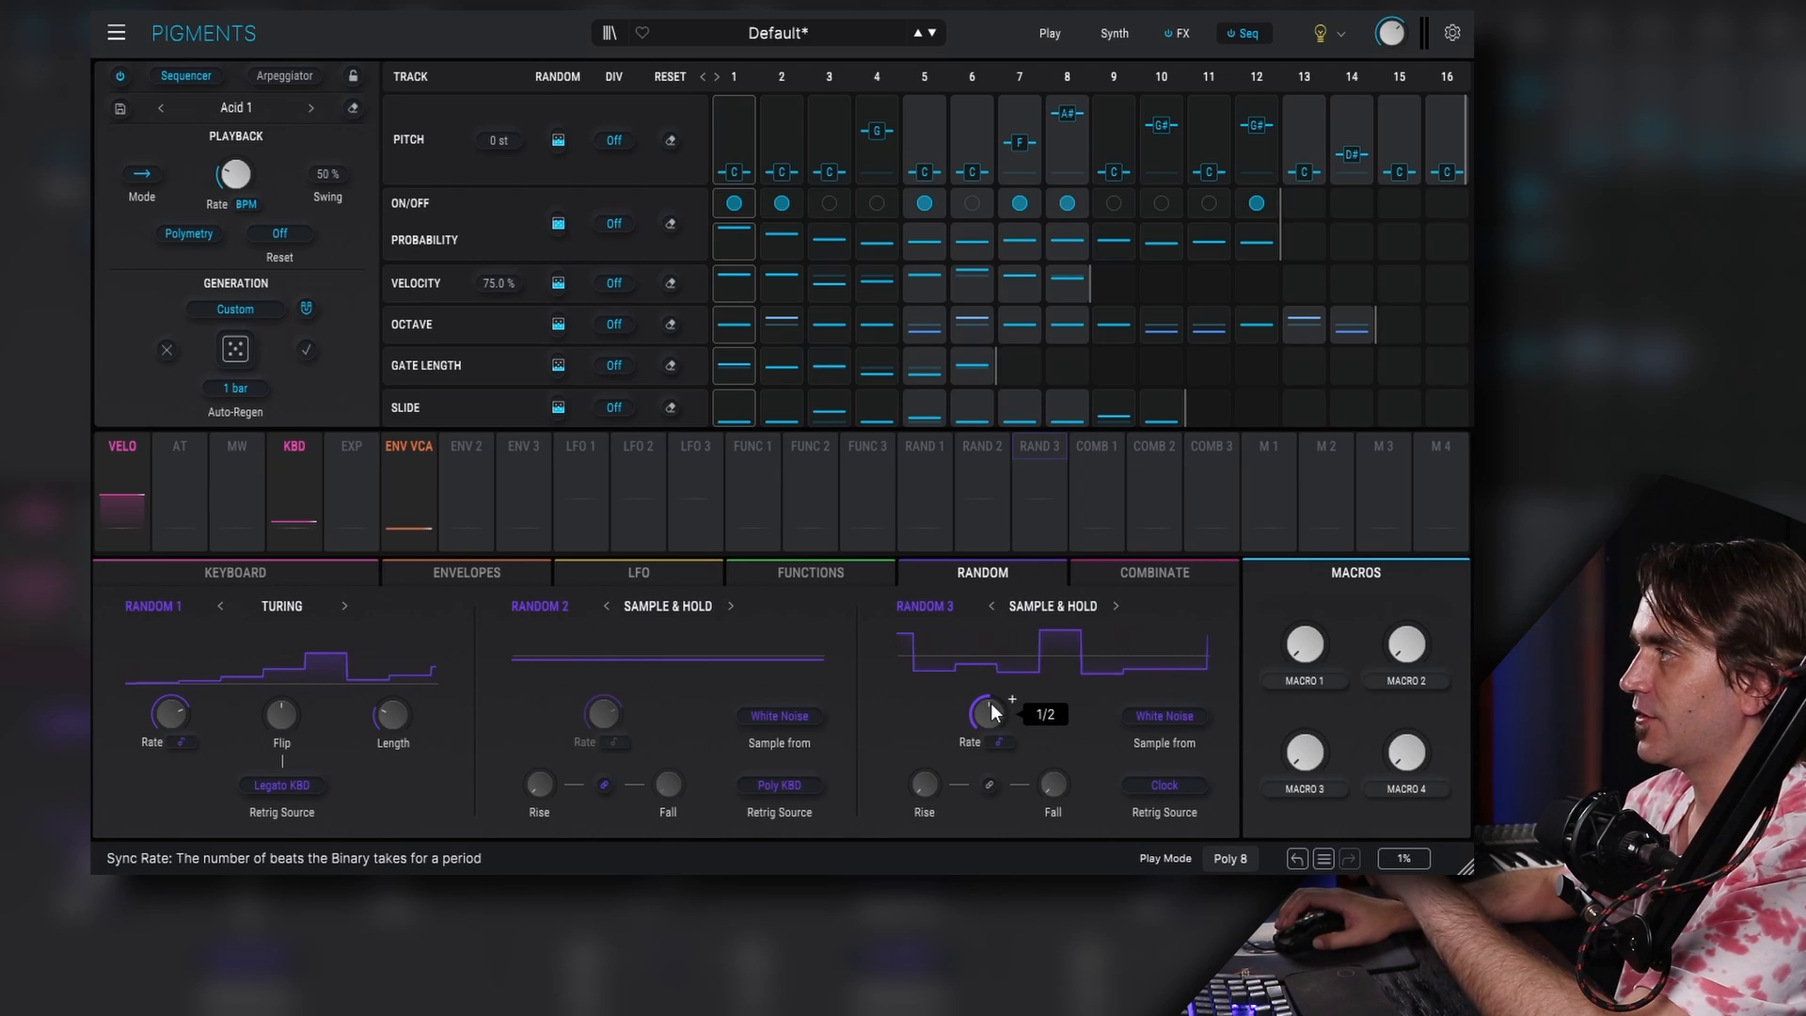
- Switch Random 3's rate type to Hertz, adjust its rate, and raise its Rise and Fall times
left_click(1001, 741)
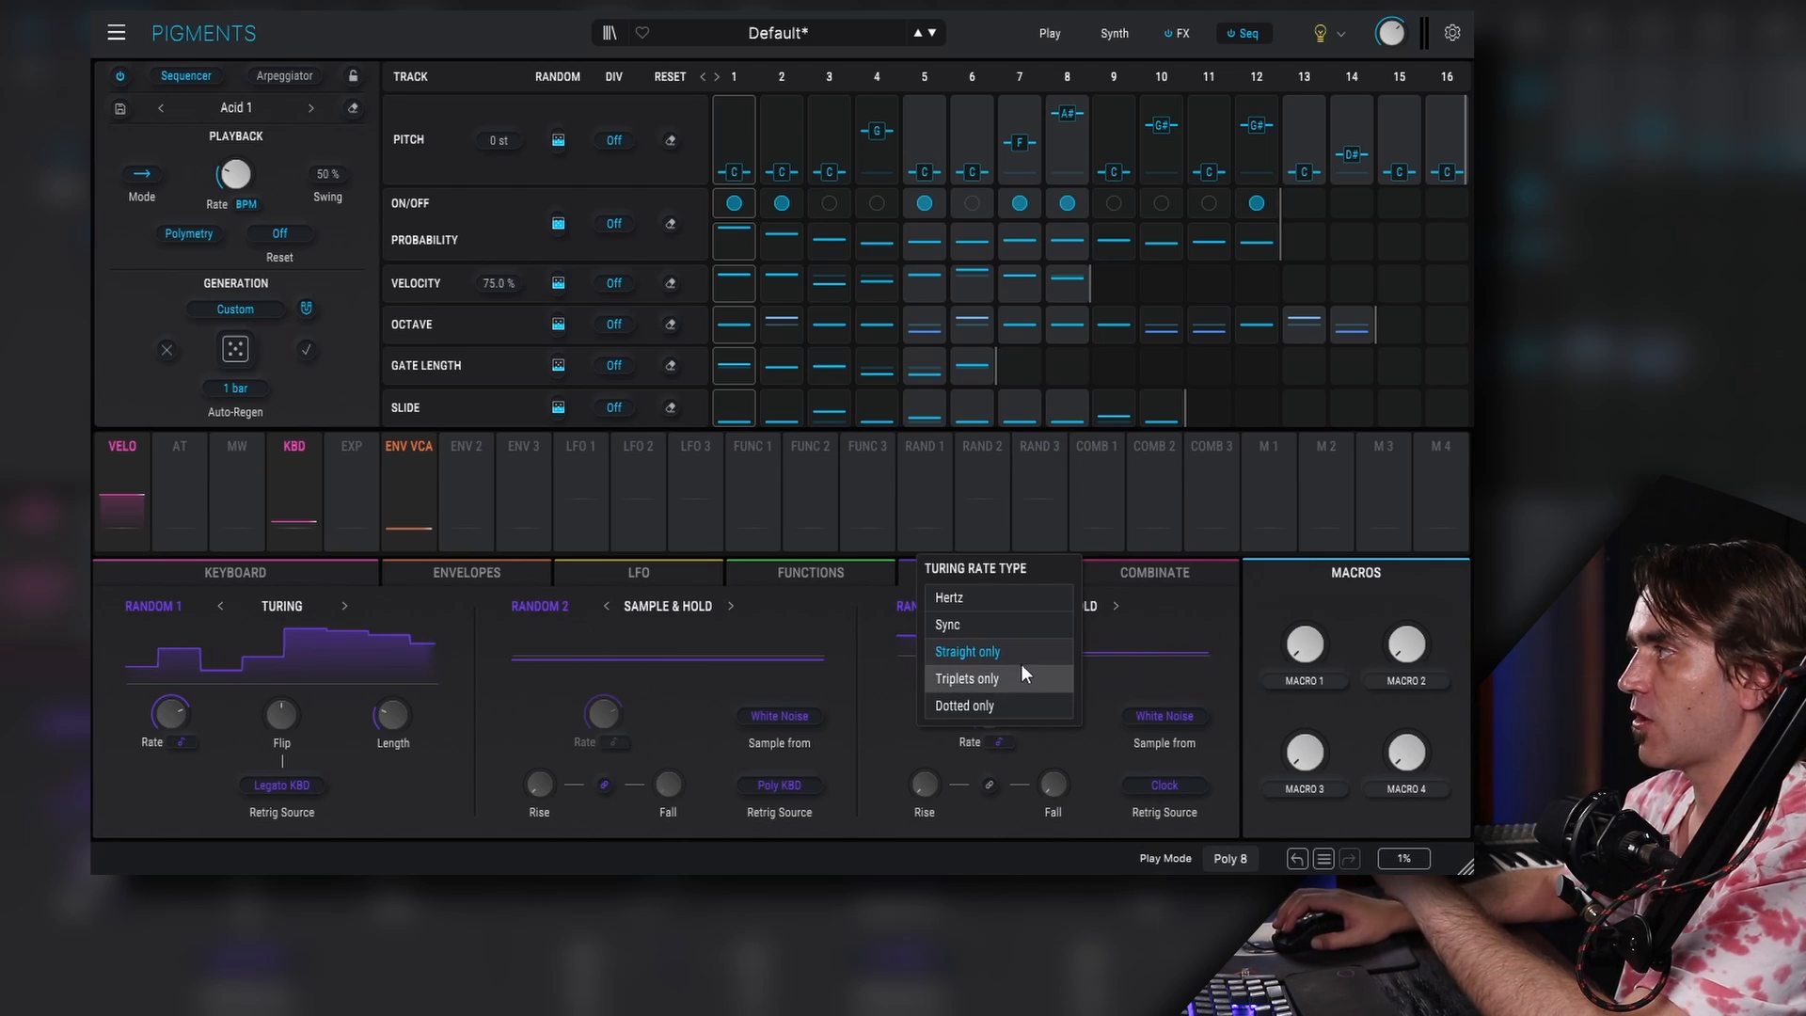
left_click(1001, 614)
mouse_move(987, 714)
left_mouse_down()
mouse_move(986, 694)
mouse_move(978, 710)
left_mouse_up()
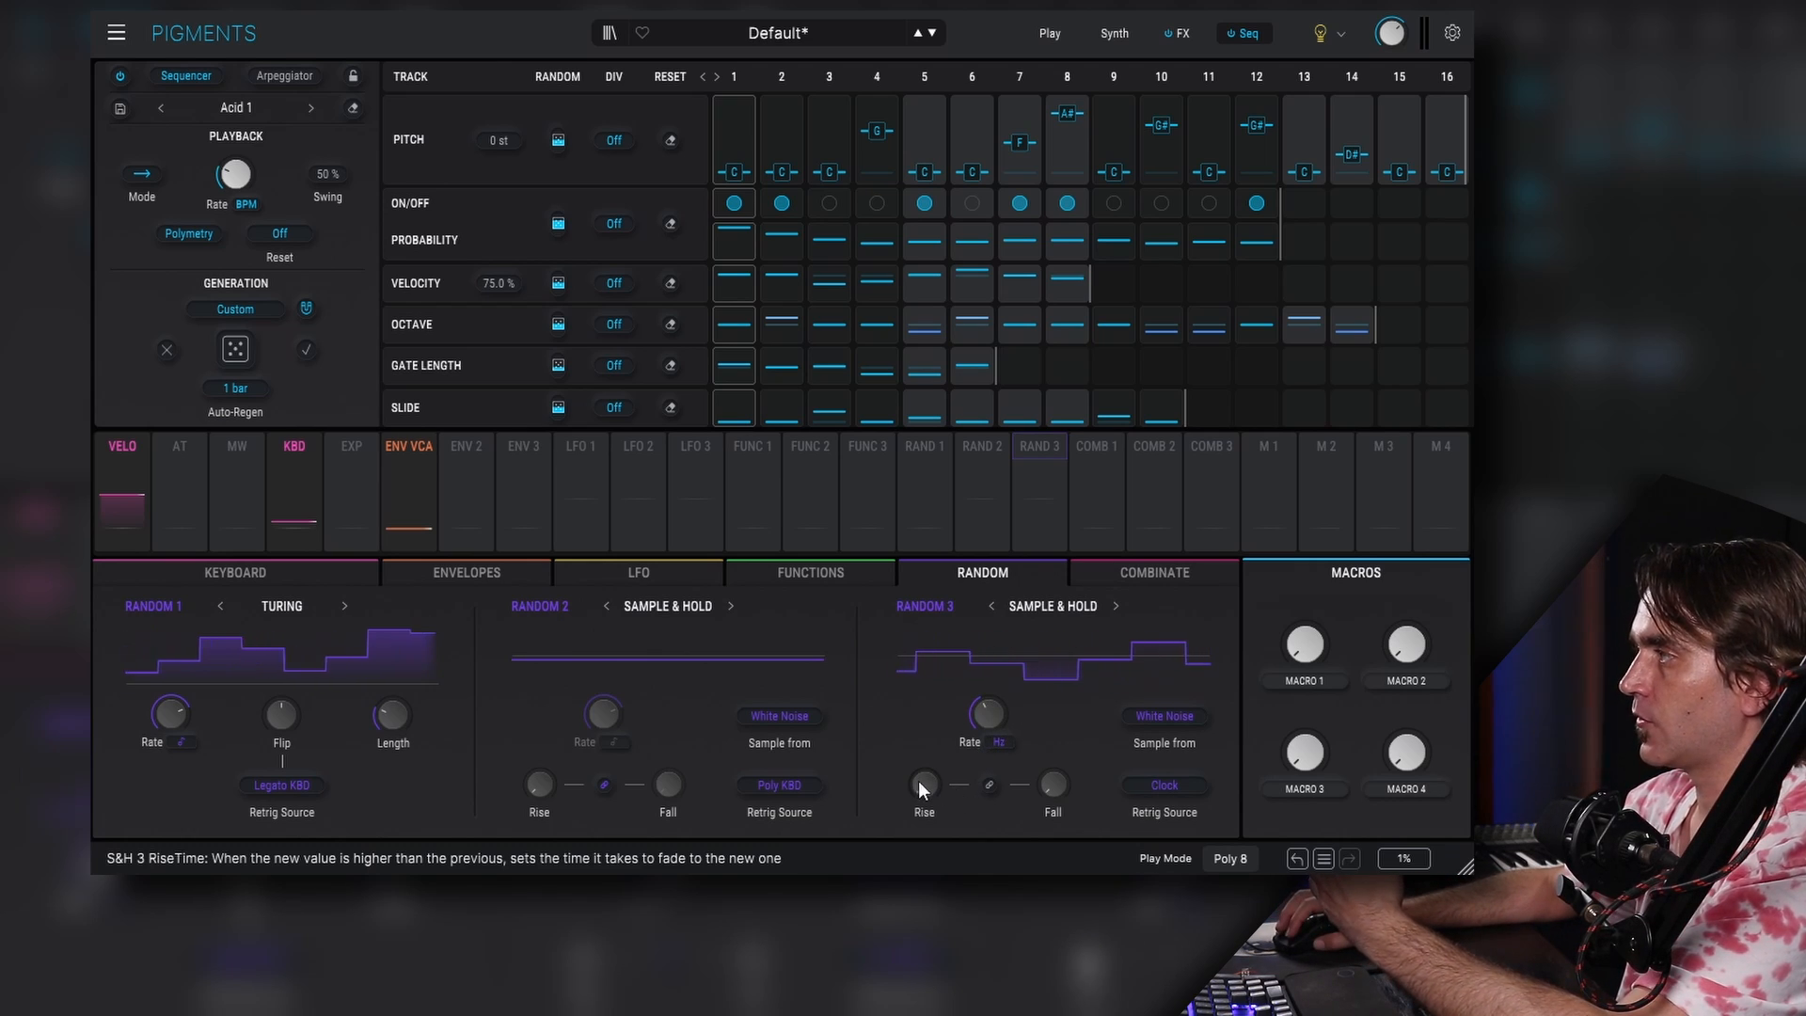
left_click_drag(921, 783, 920, 767)
left_click_drag(1054, 784, 1054, 761)
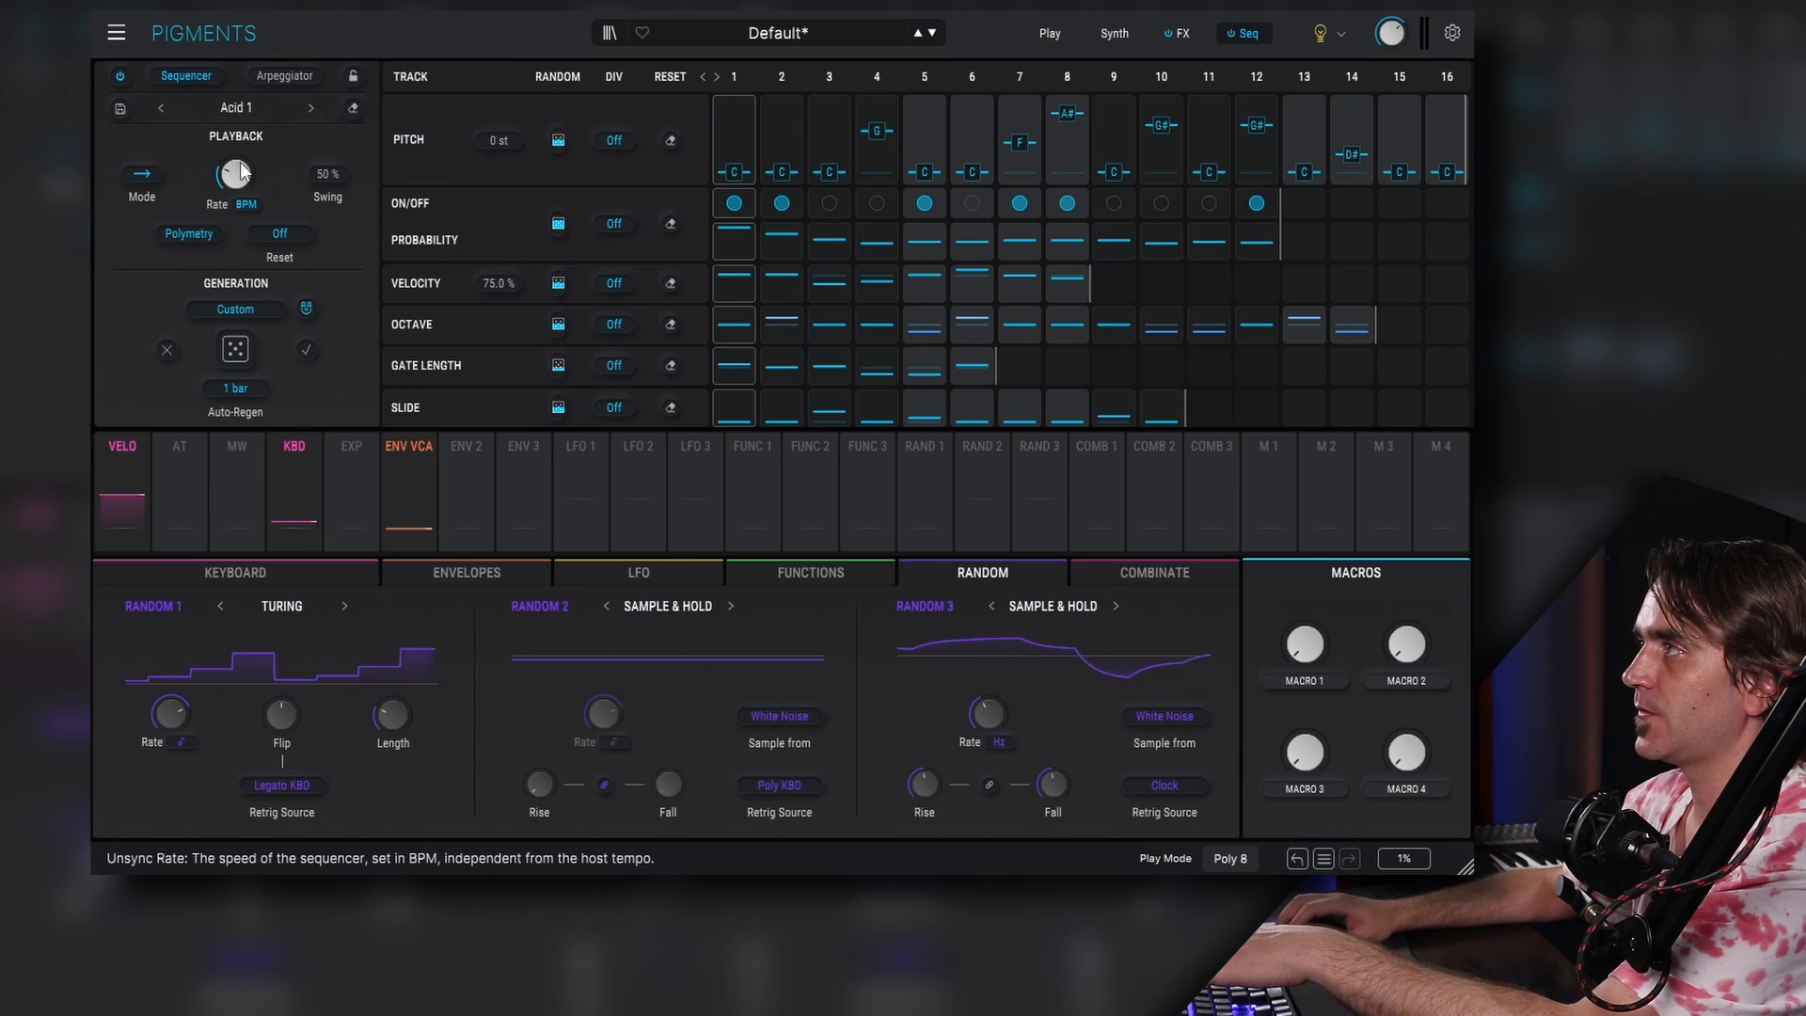
- Route Random 3 to the sequencer rate and increase the On/Off track's random amount
mouse_move(235, 184)
left_click_drag(1039, 489, 239, 244)
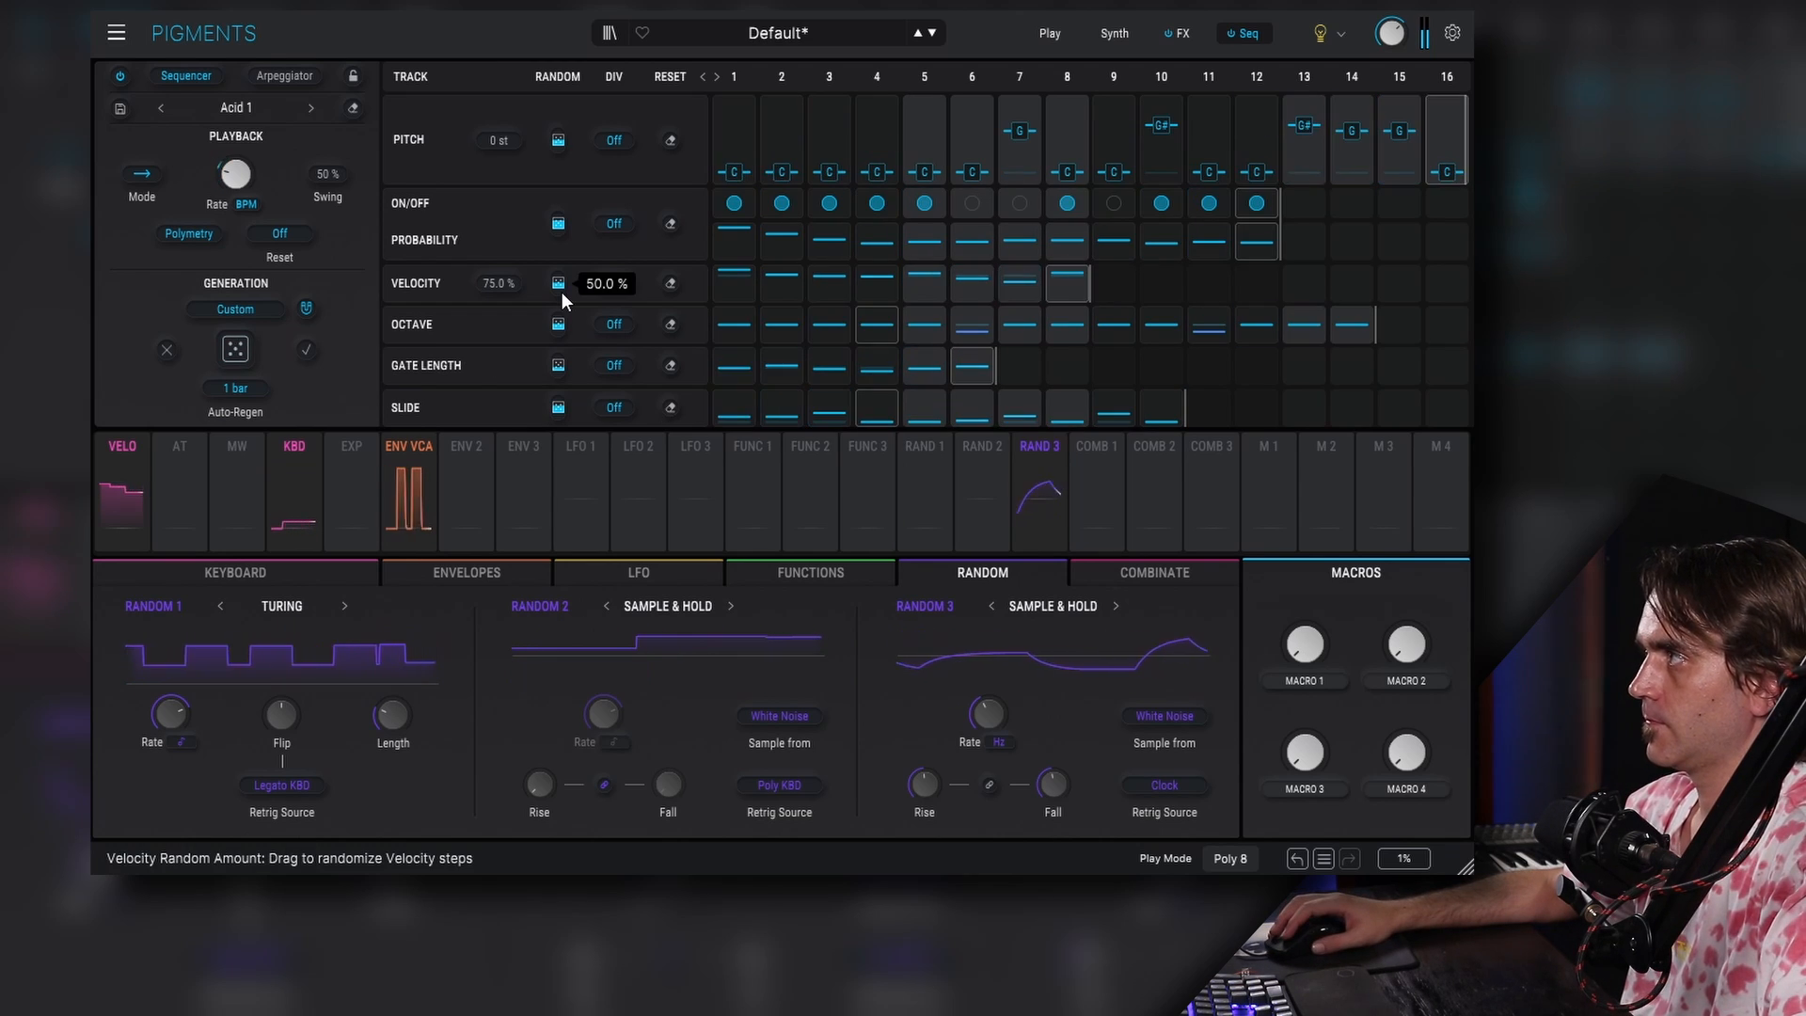
left_click_drag(557, 223, 562, 237)
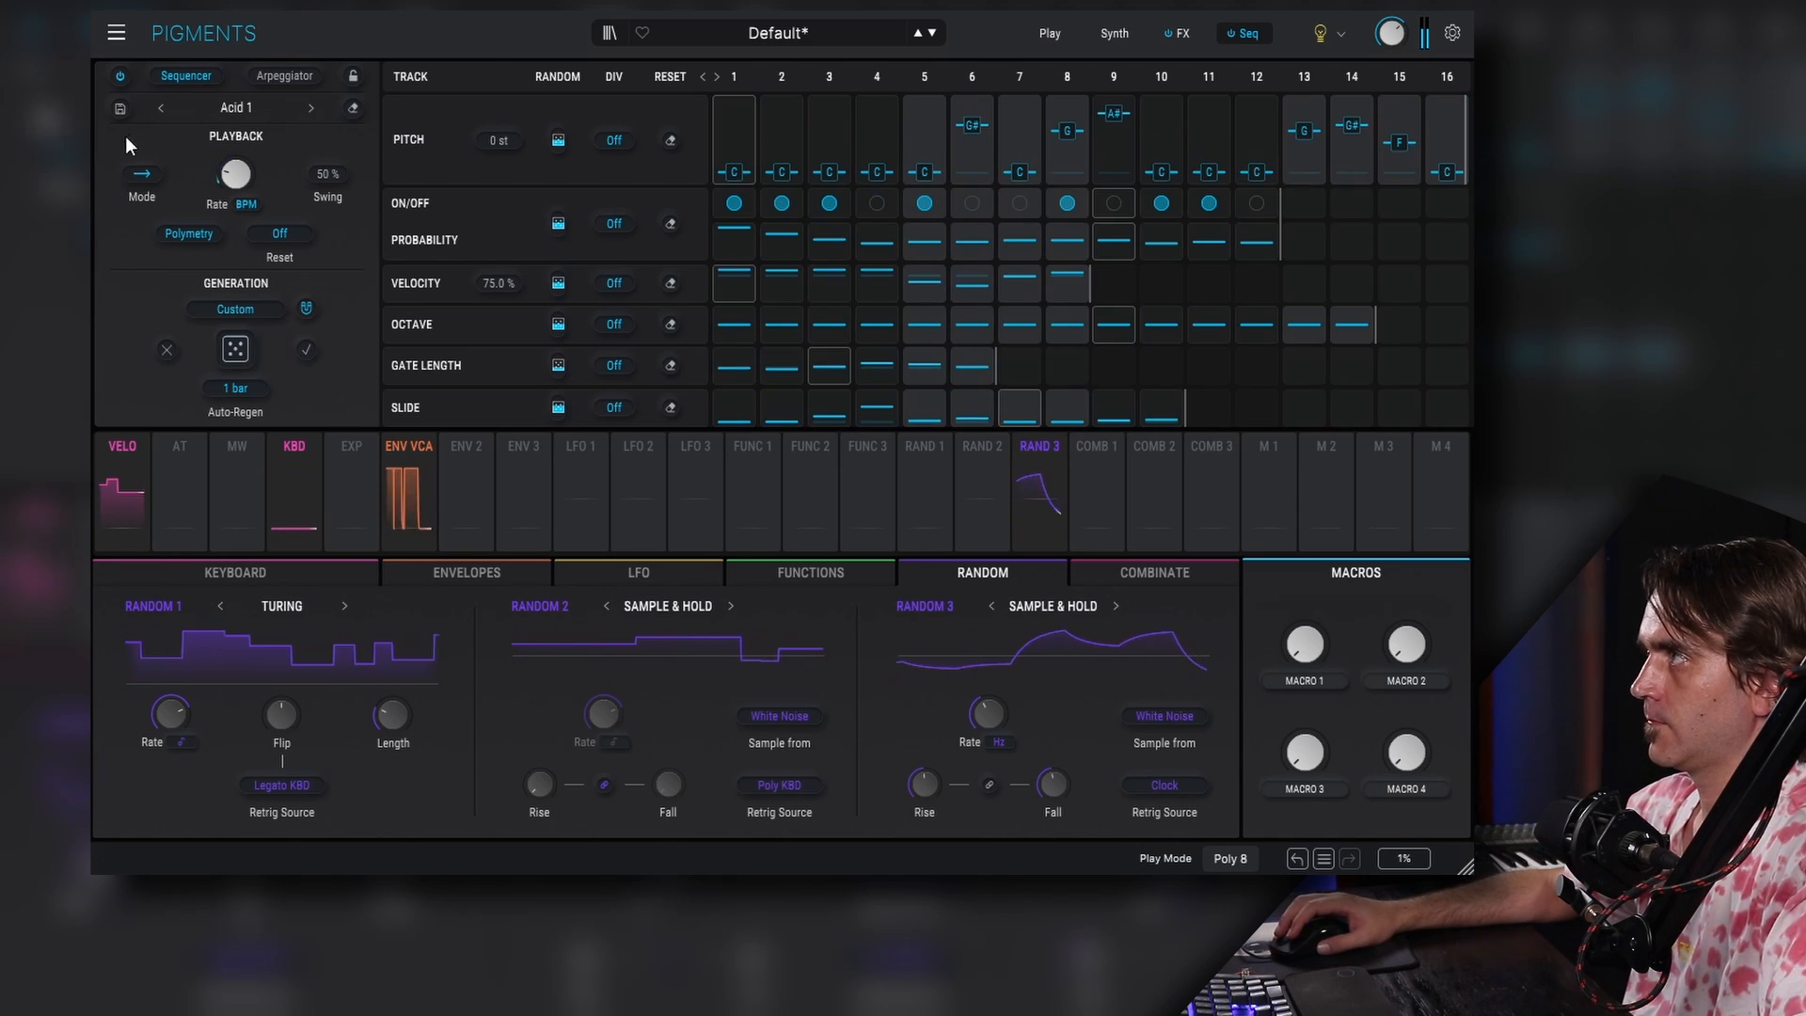
- Save the sequencer preset as Krell 1
left_click(121, 109)
left_click(459, 453)
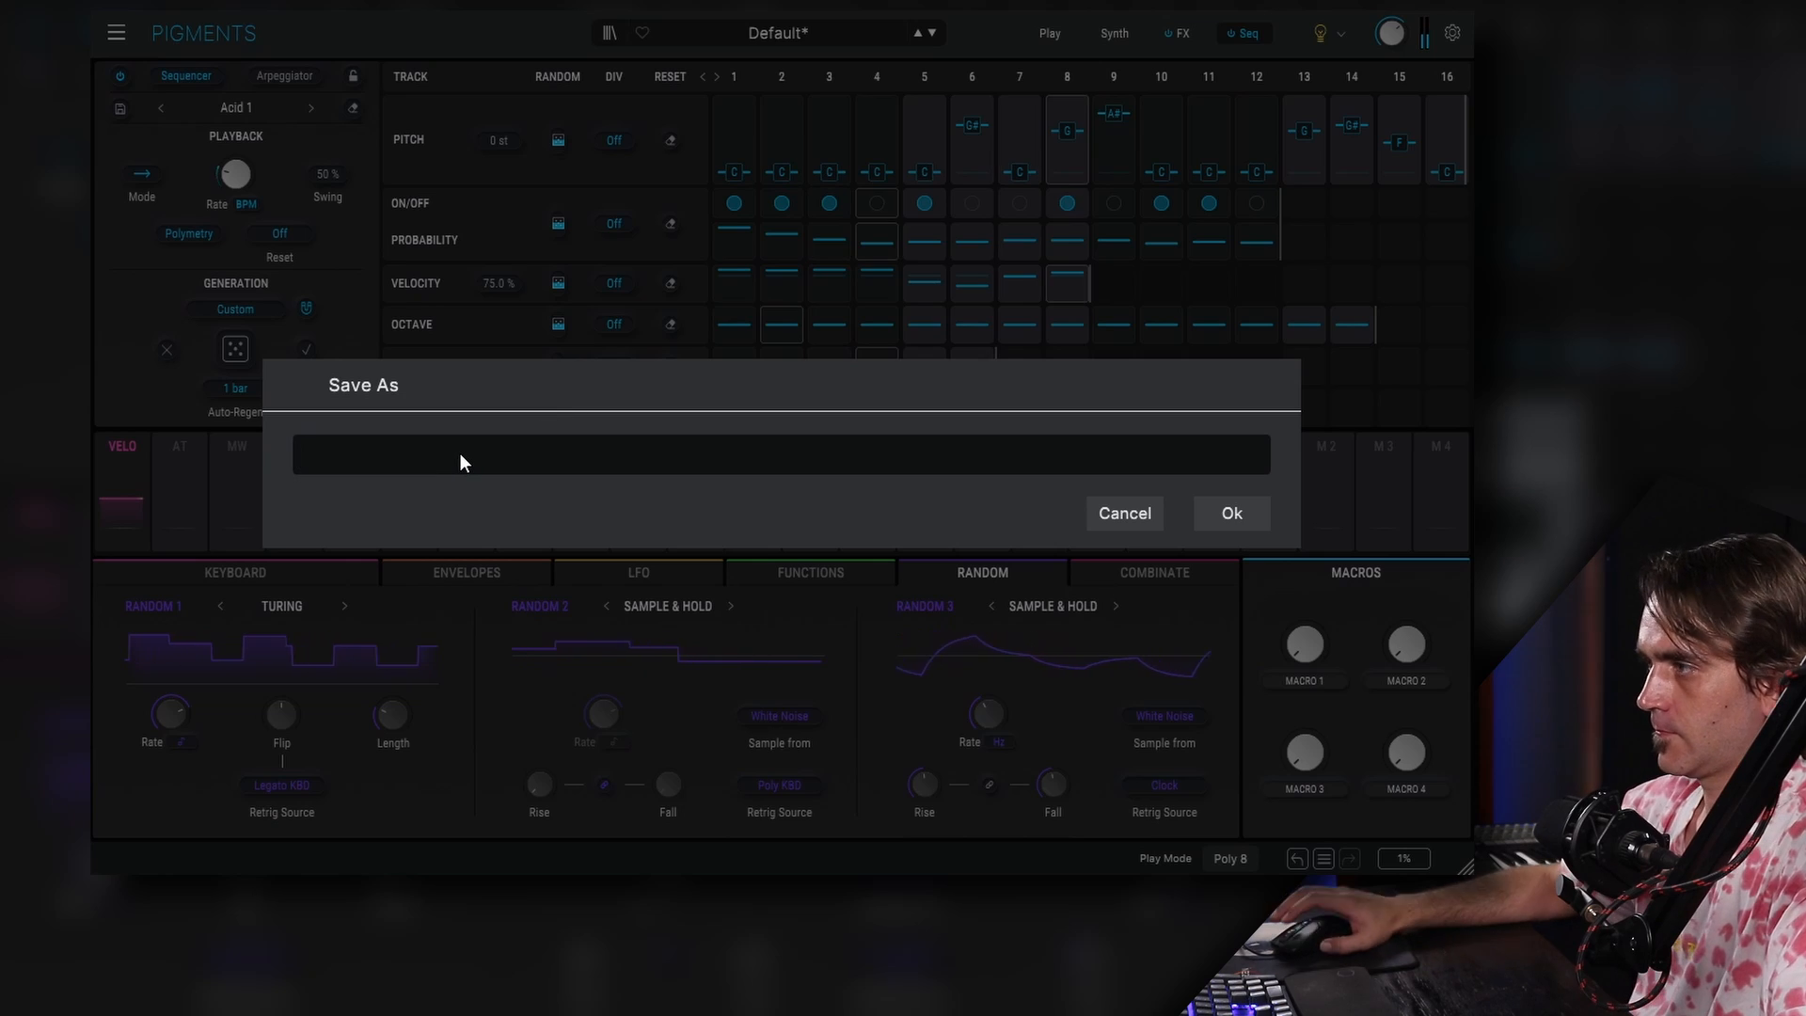
type("Krell 1")
key("Return")
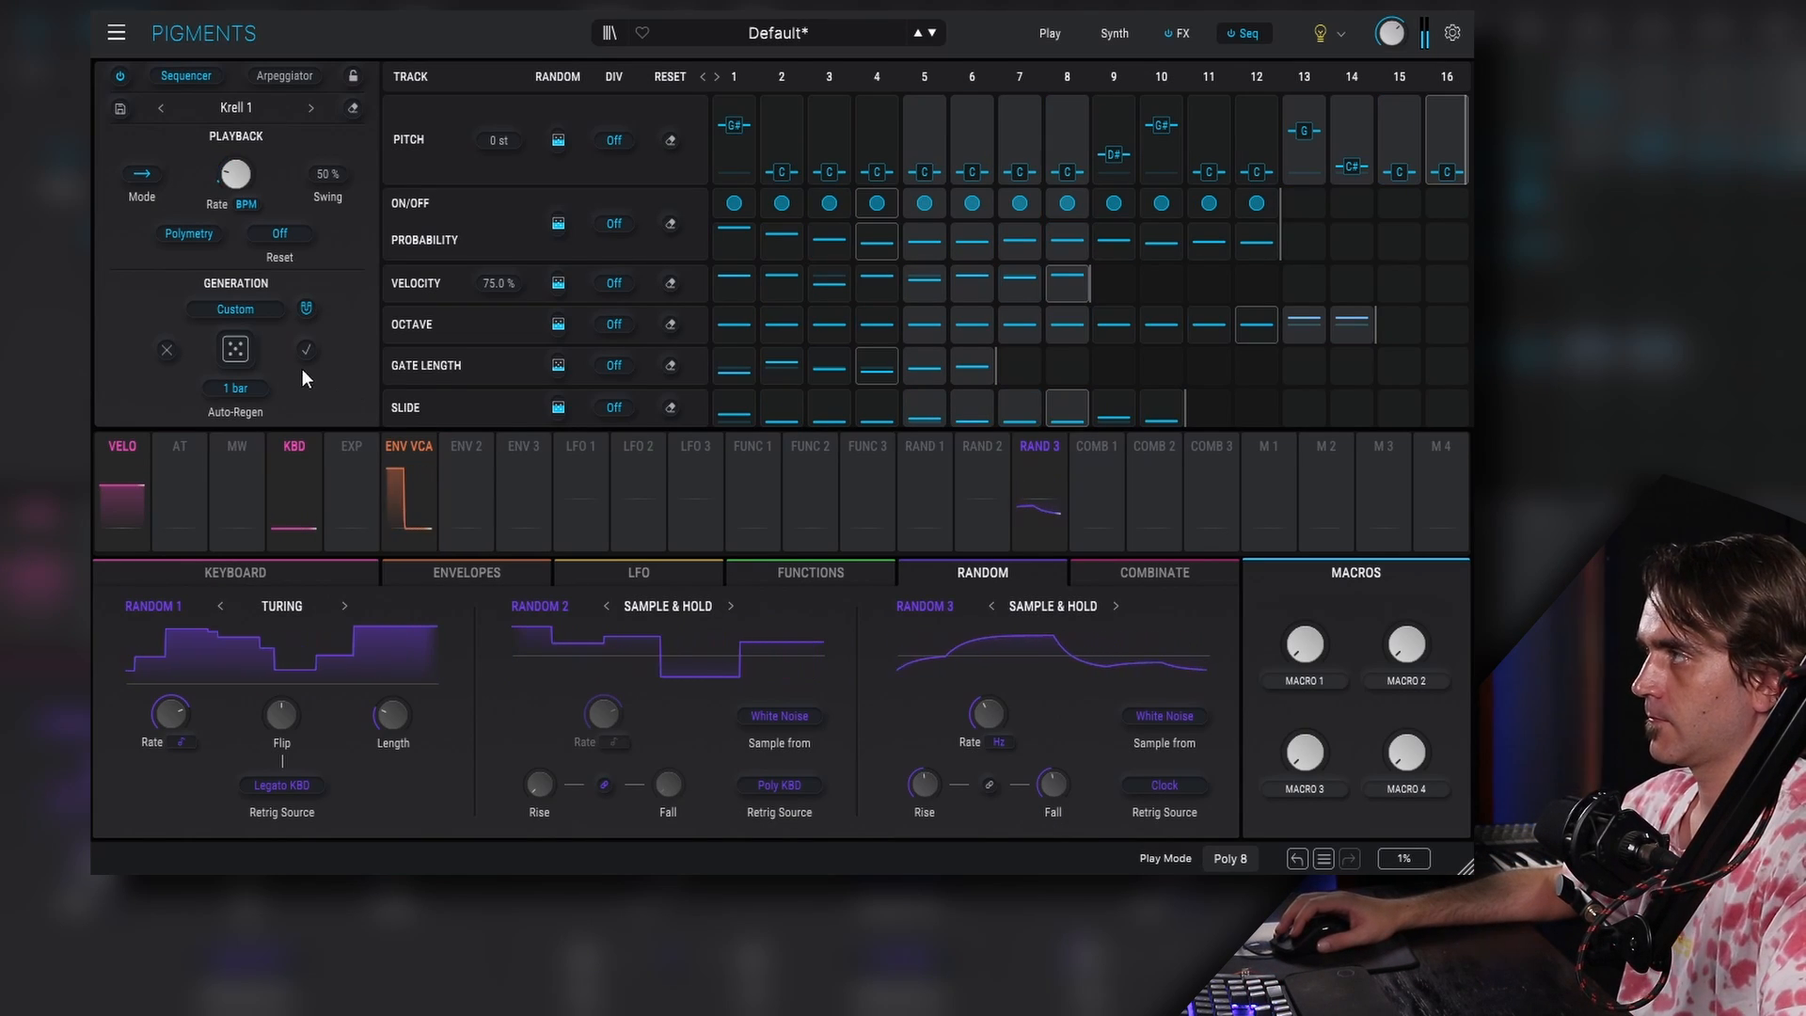
- Shape the VCA envelope with a longer attack, sustain about 0.52 and release about 6.49 s
left_click(1114, 35)
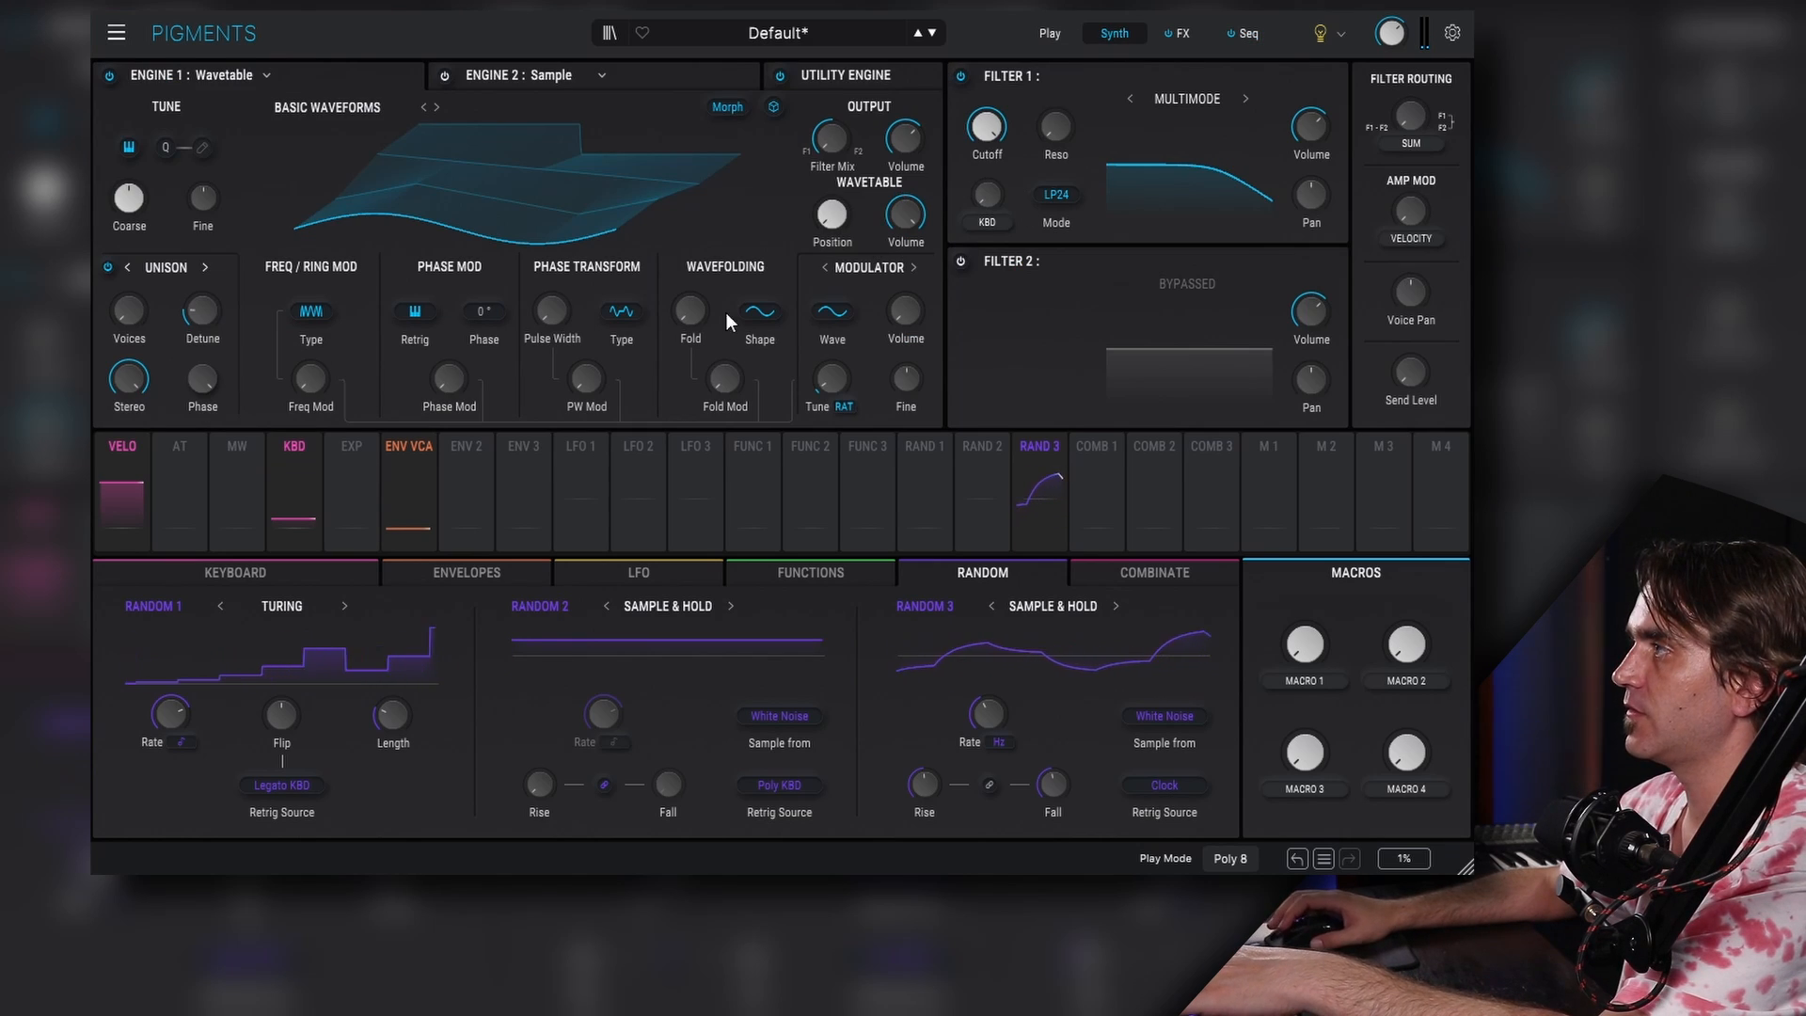
left_click(405, 449)
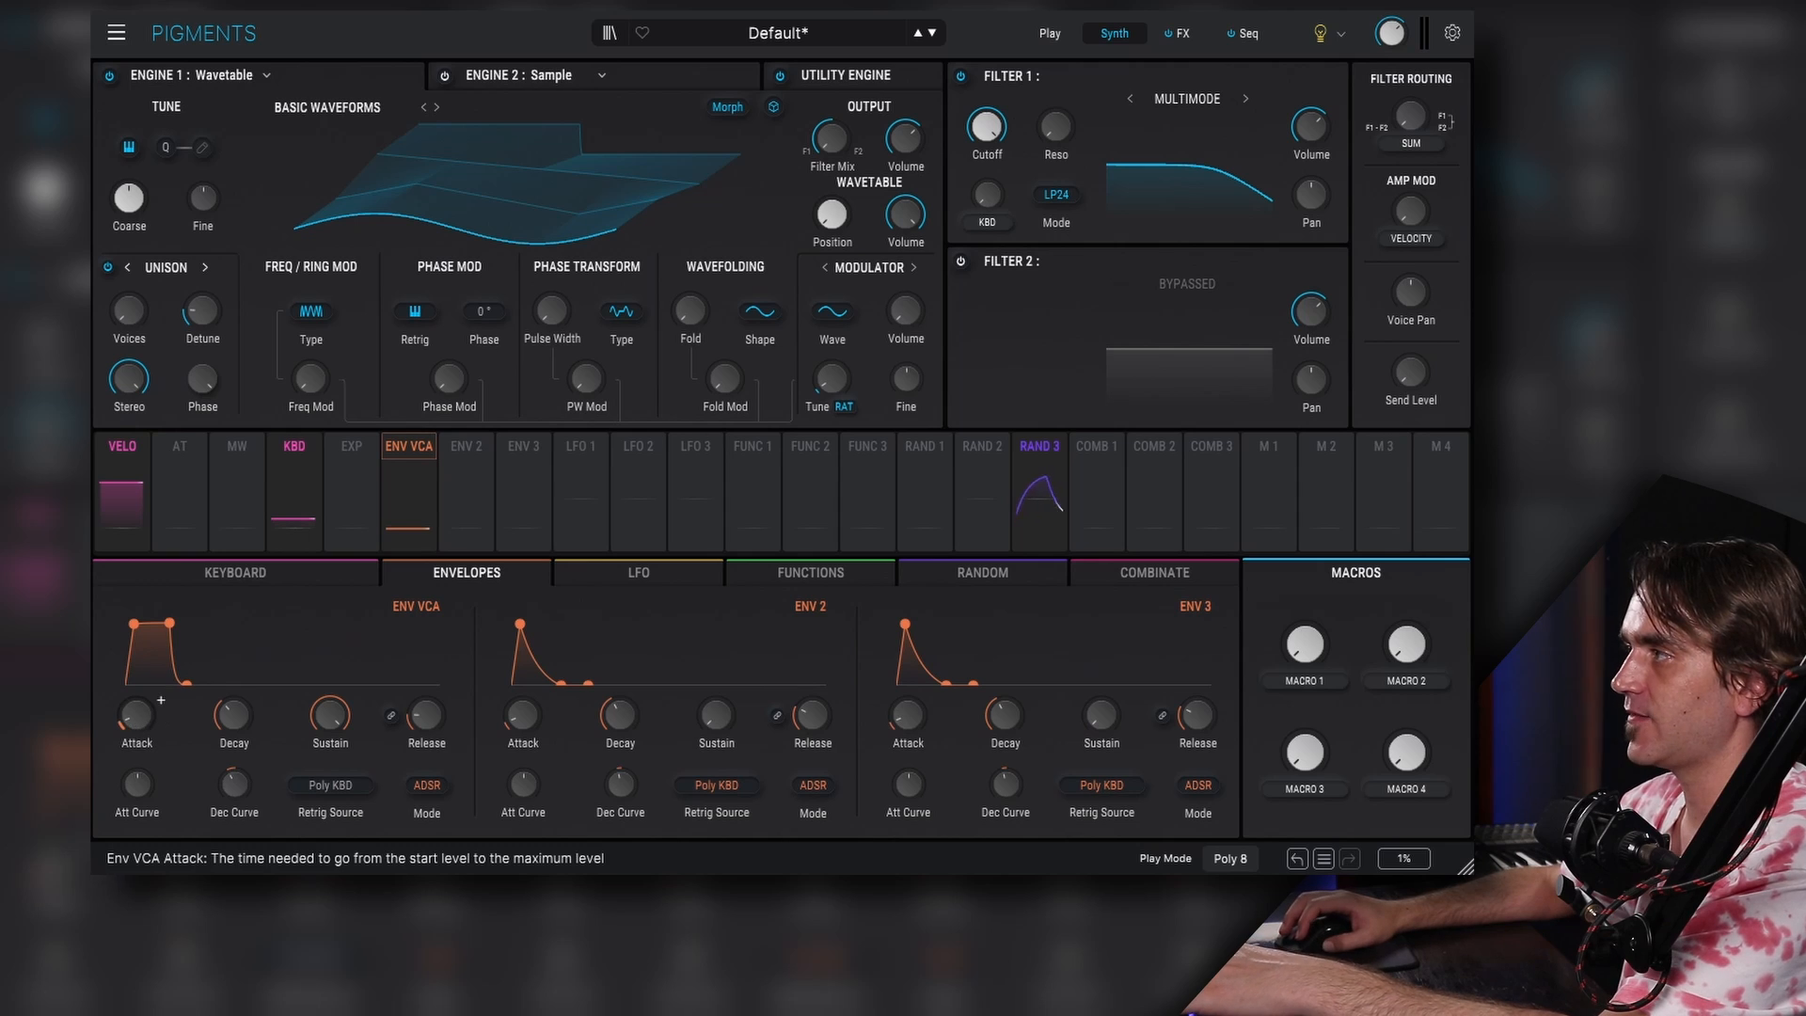
left_click_drag(137, 715, 138, 691)
left_click_drag(434, 733, 434, 712)
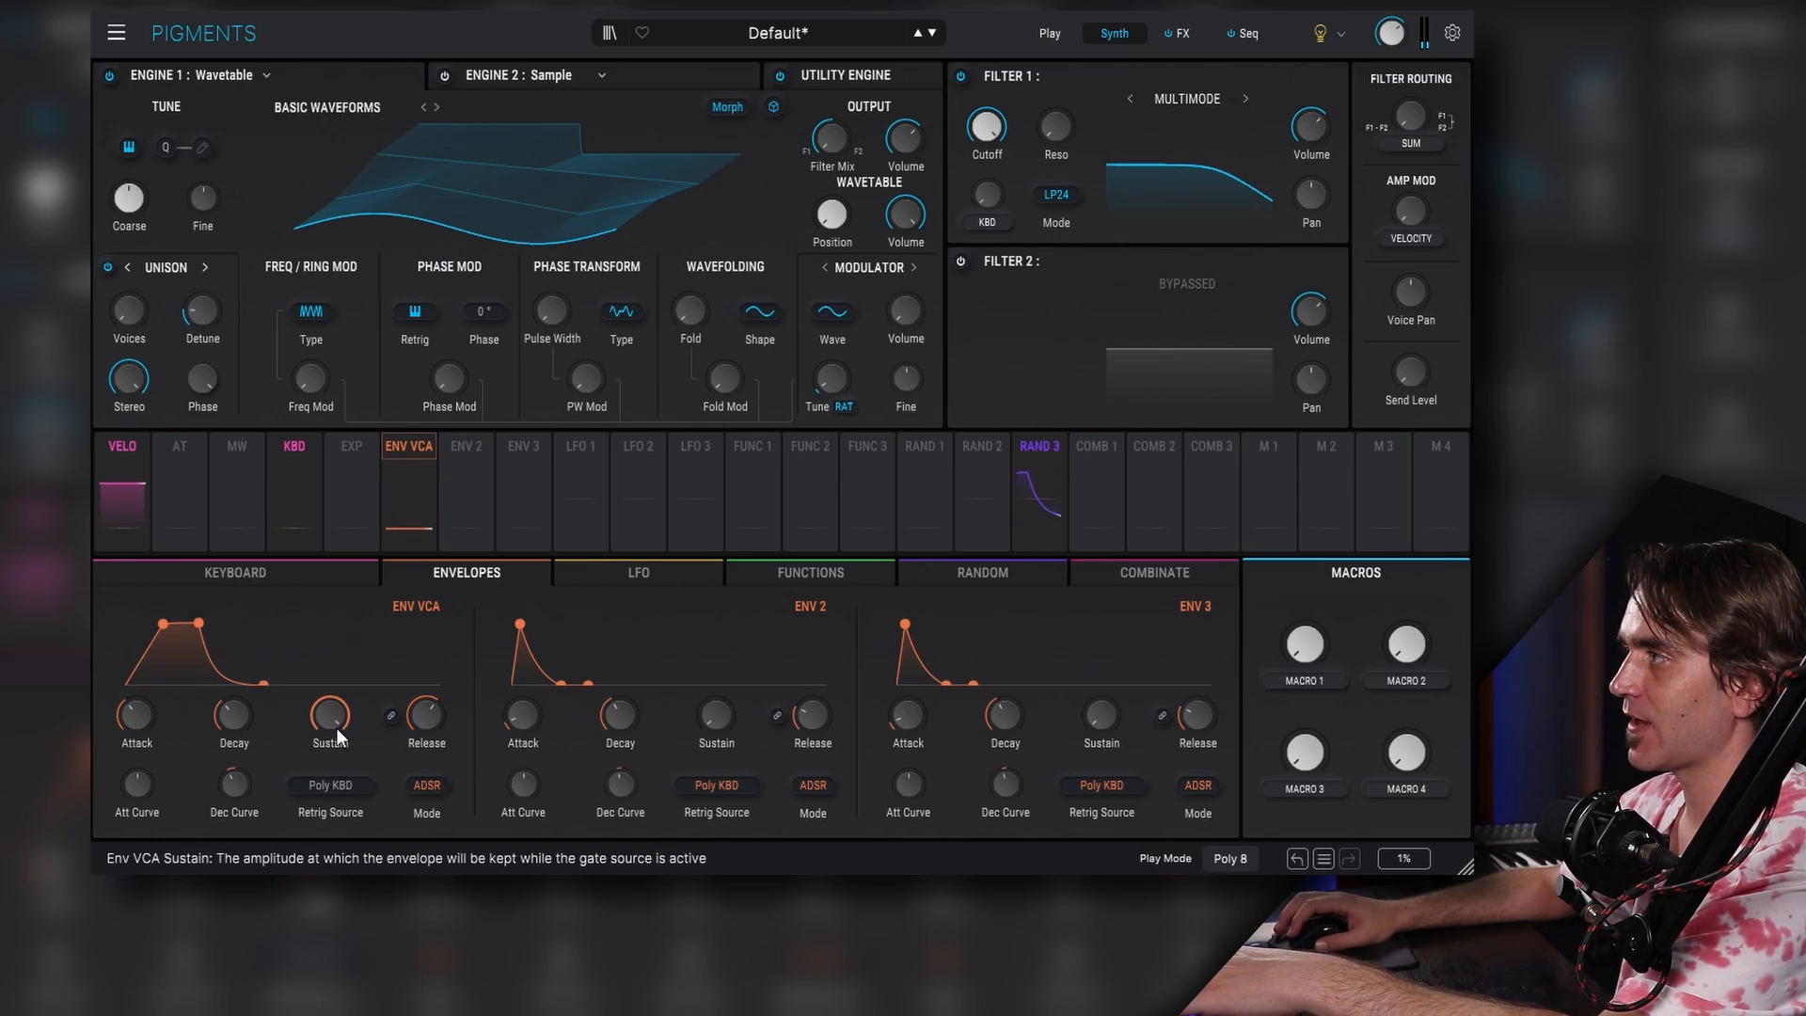
left_click_drag(257, 707, 258, 699)
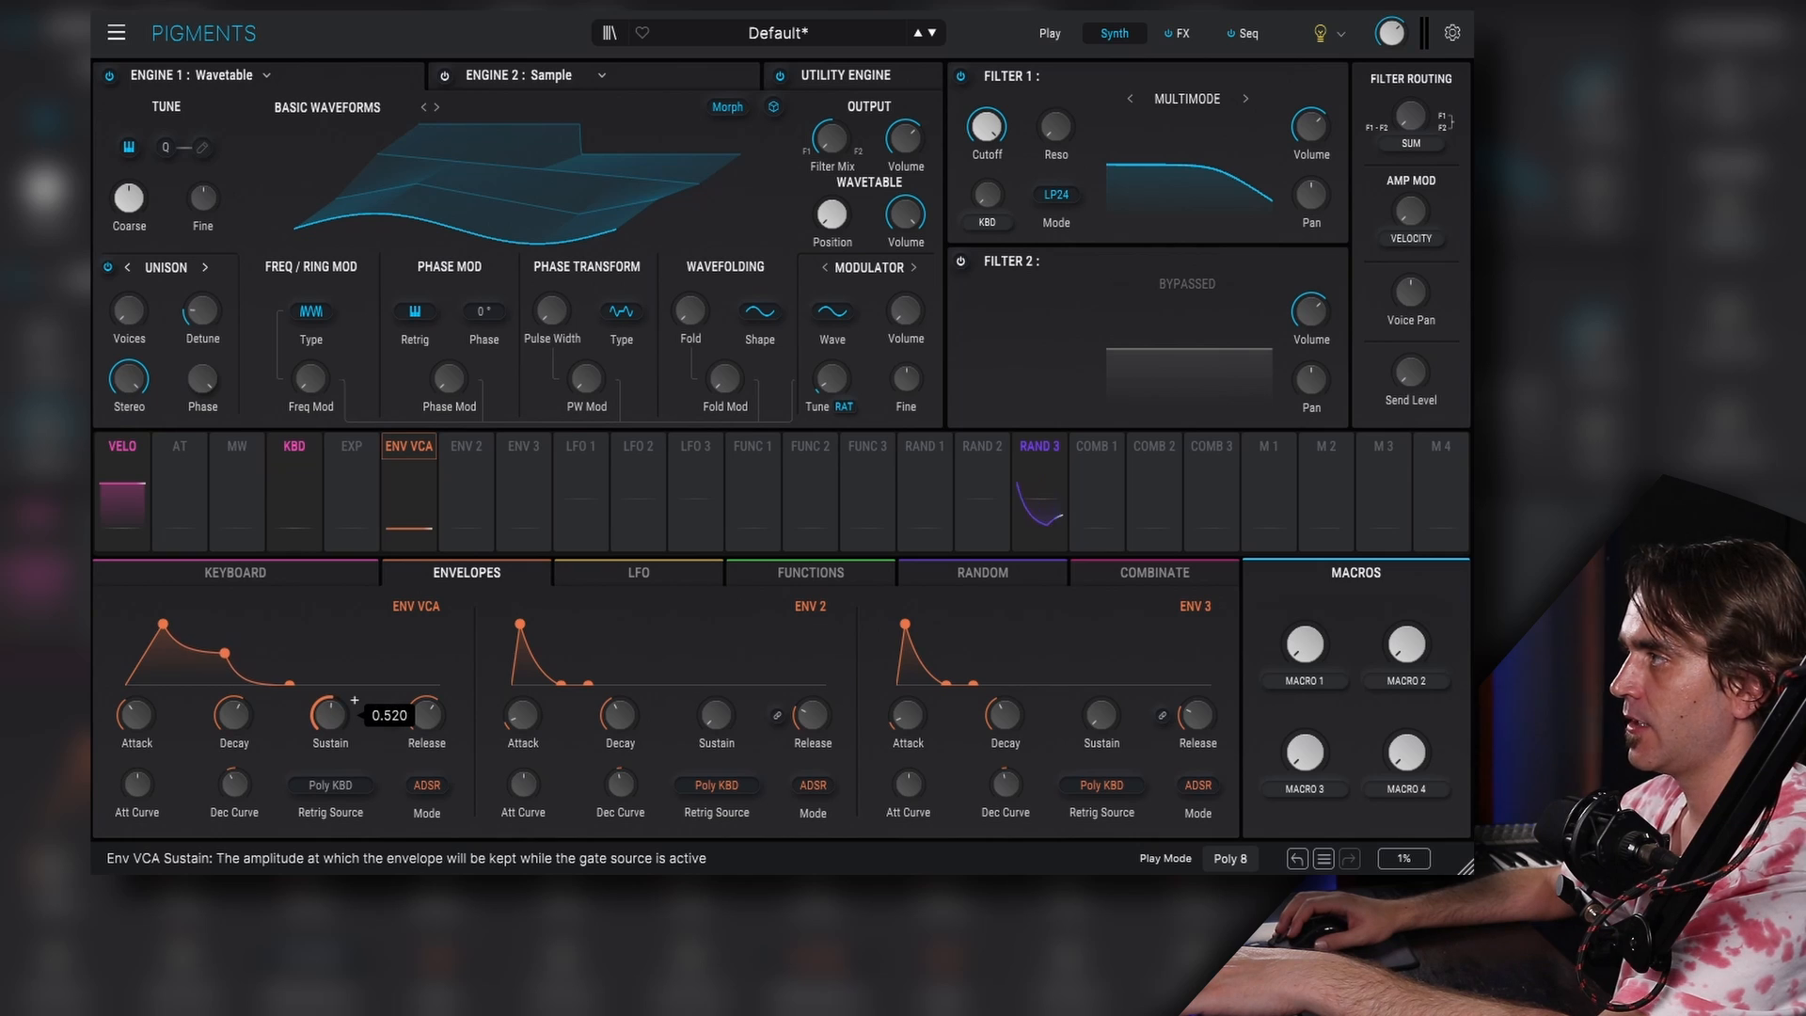
left_click_drag(450, 707, 450, 701)
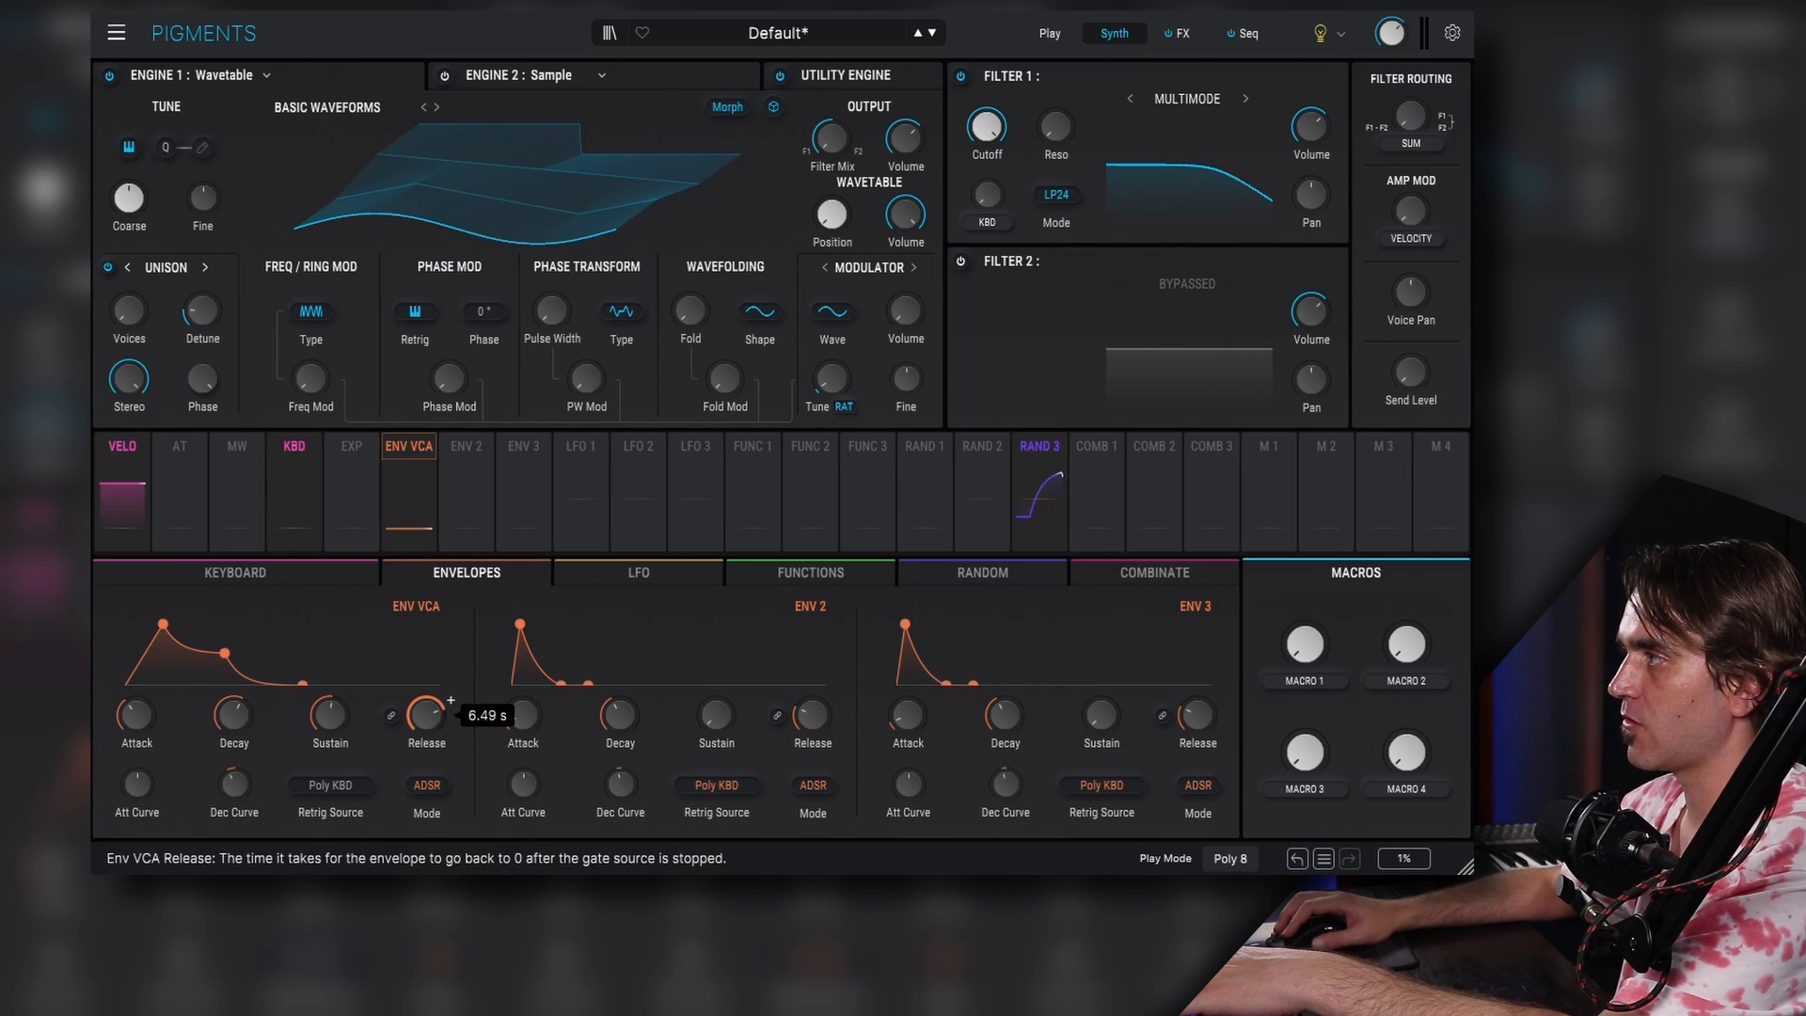
left_click_drag(130, 722, 130, 715)
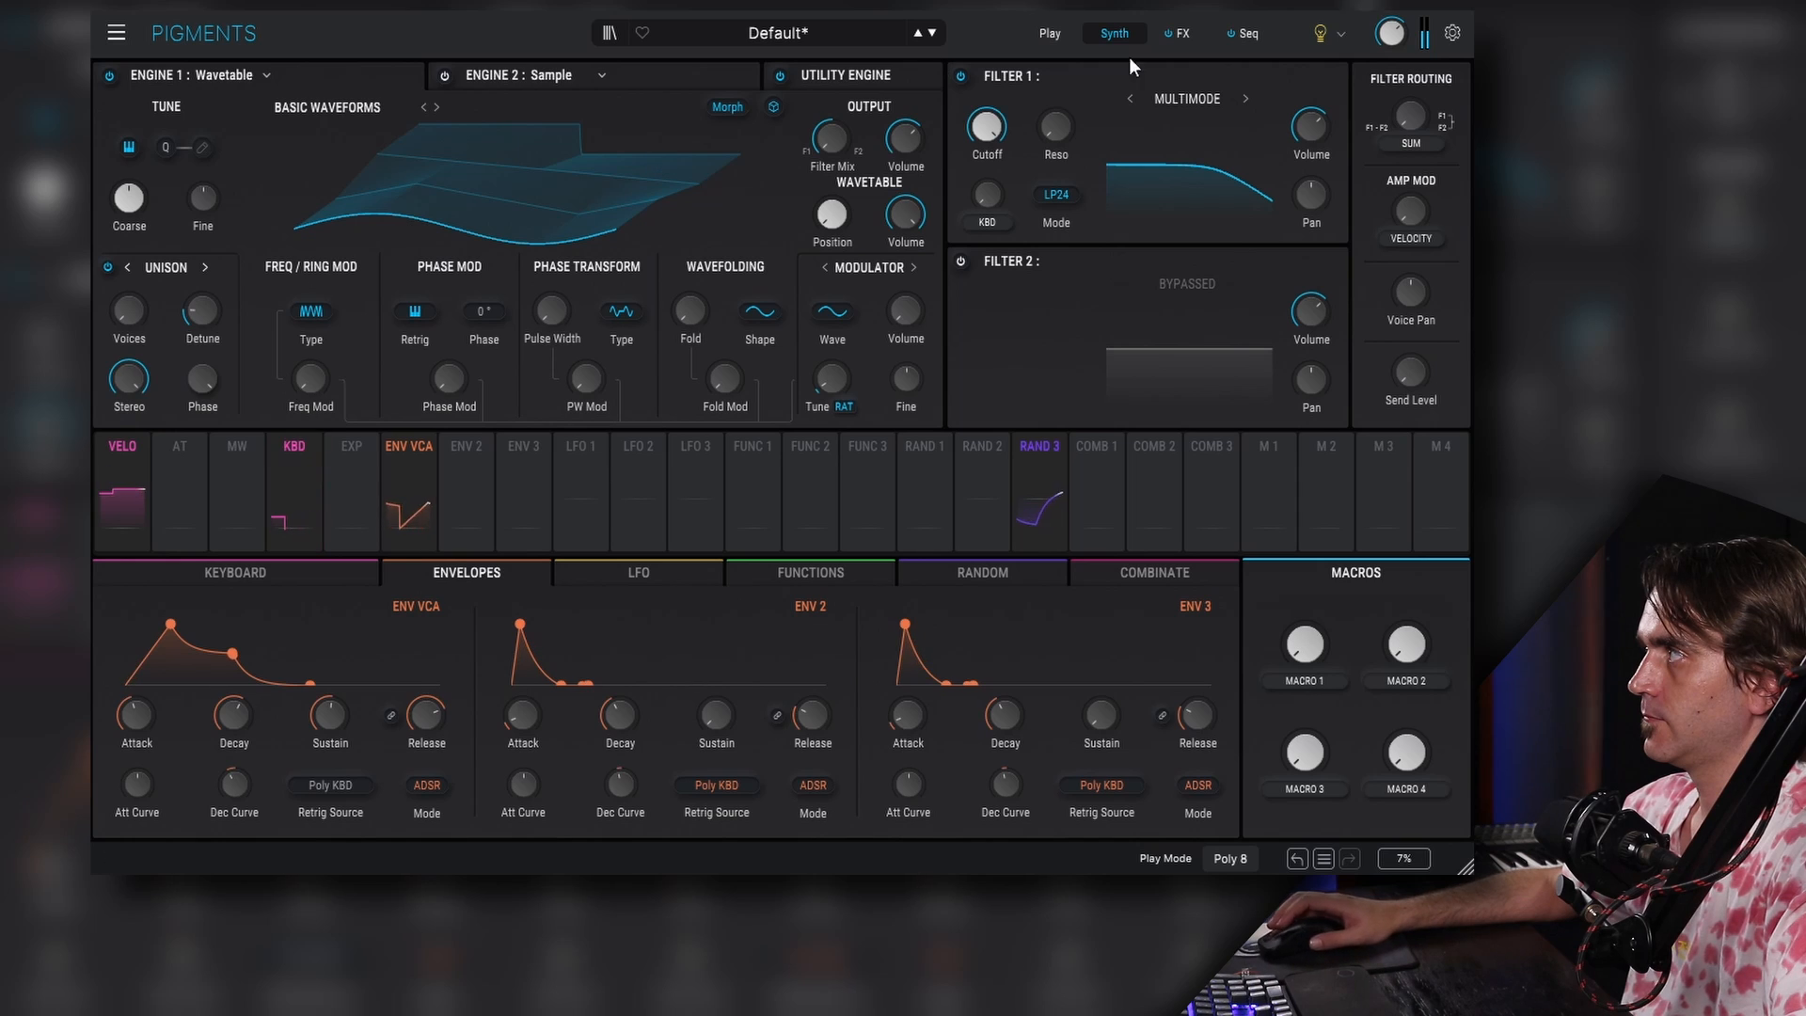
- Add a Shimmer effect to the third FX A slot and raise its dry/wet mix
left_click(1183, 33)
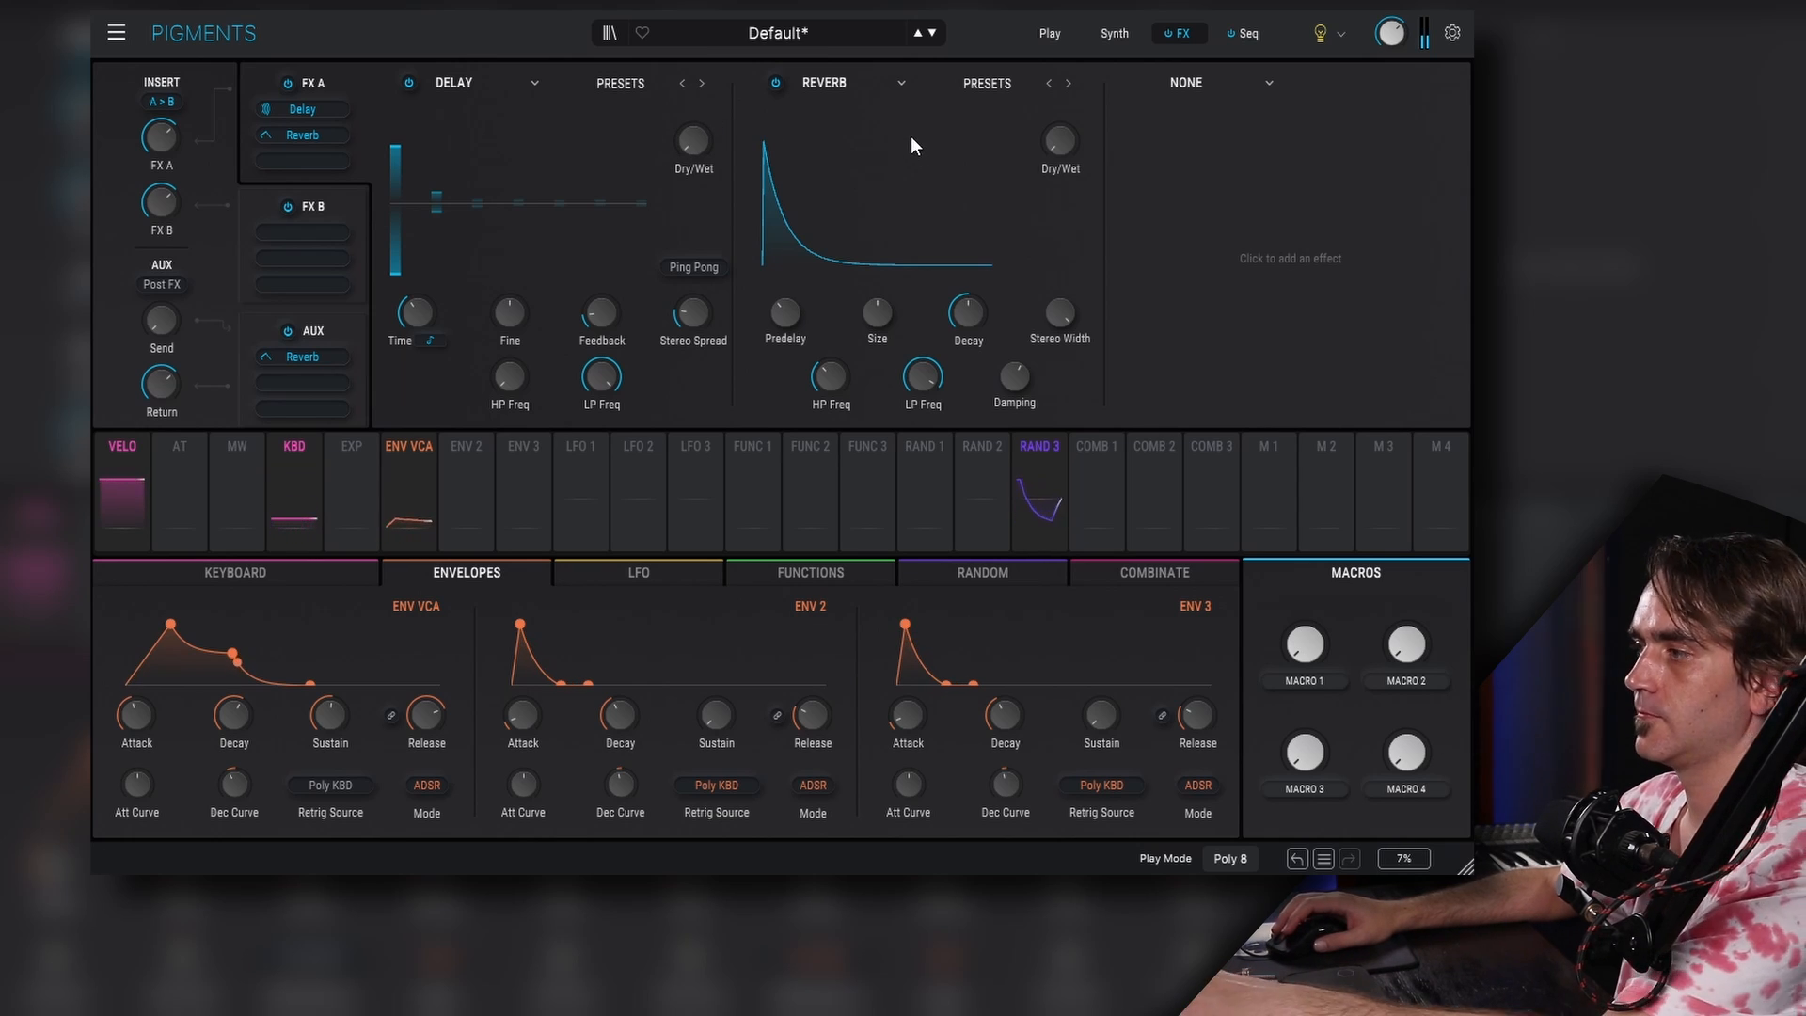
left_click(1244, 83)
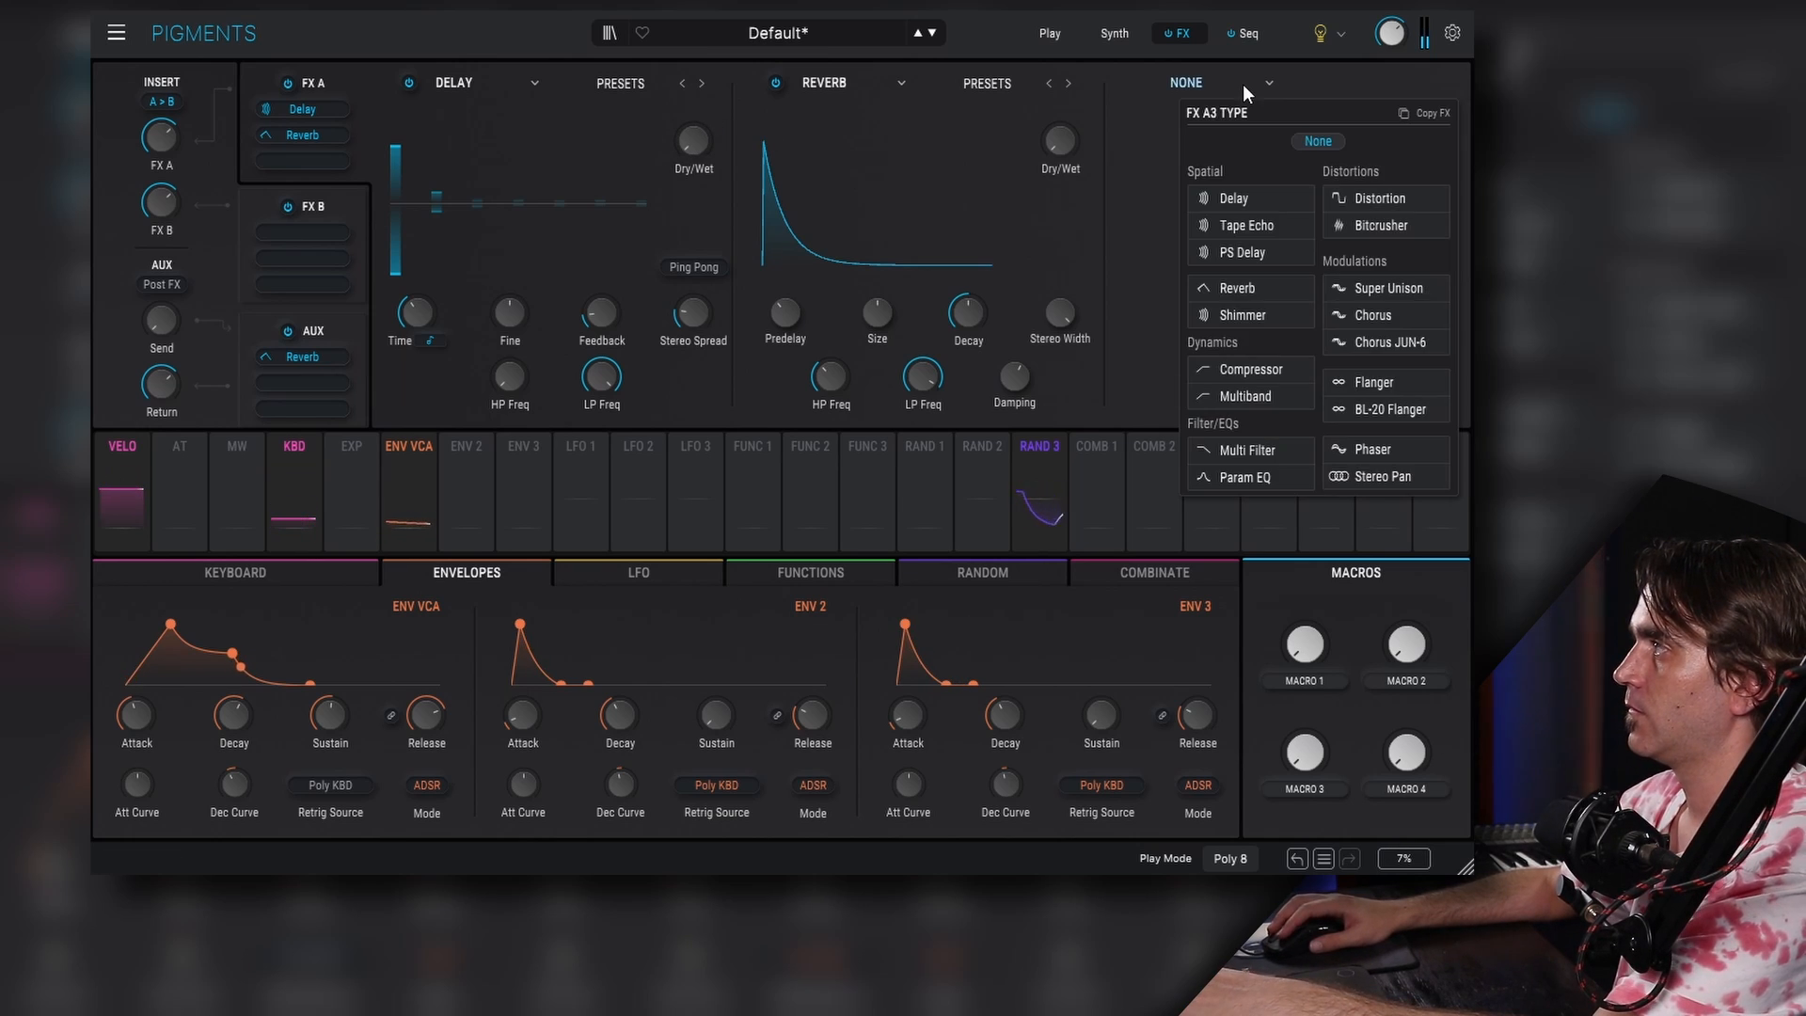
left_click(1242, 315)
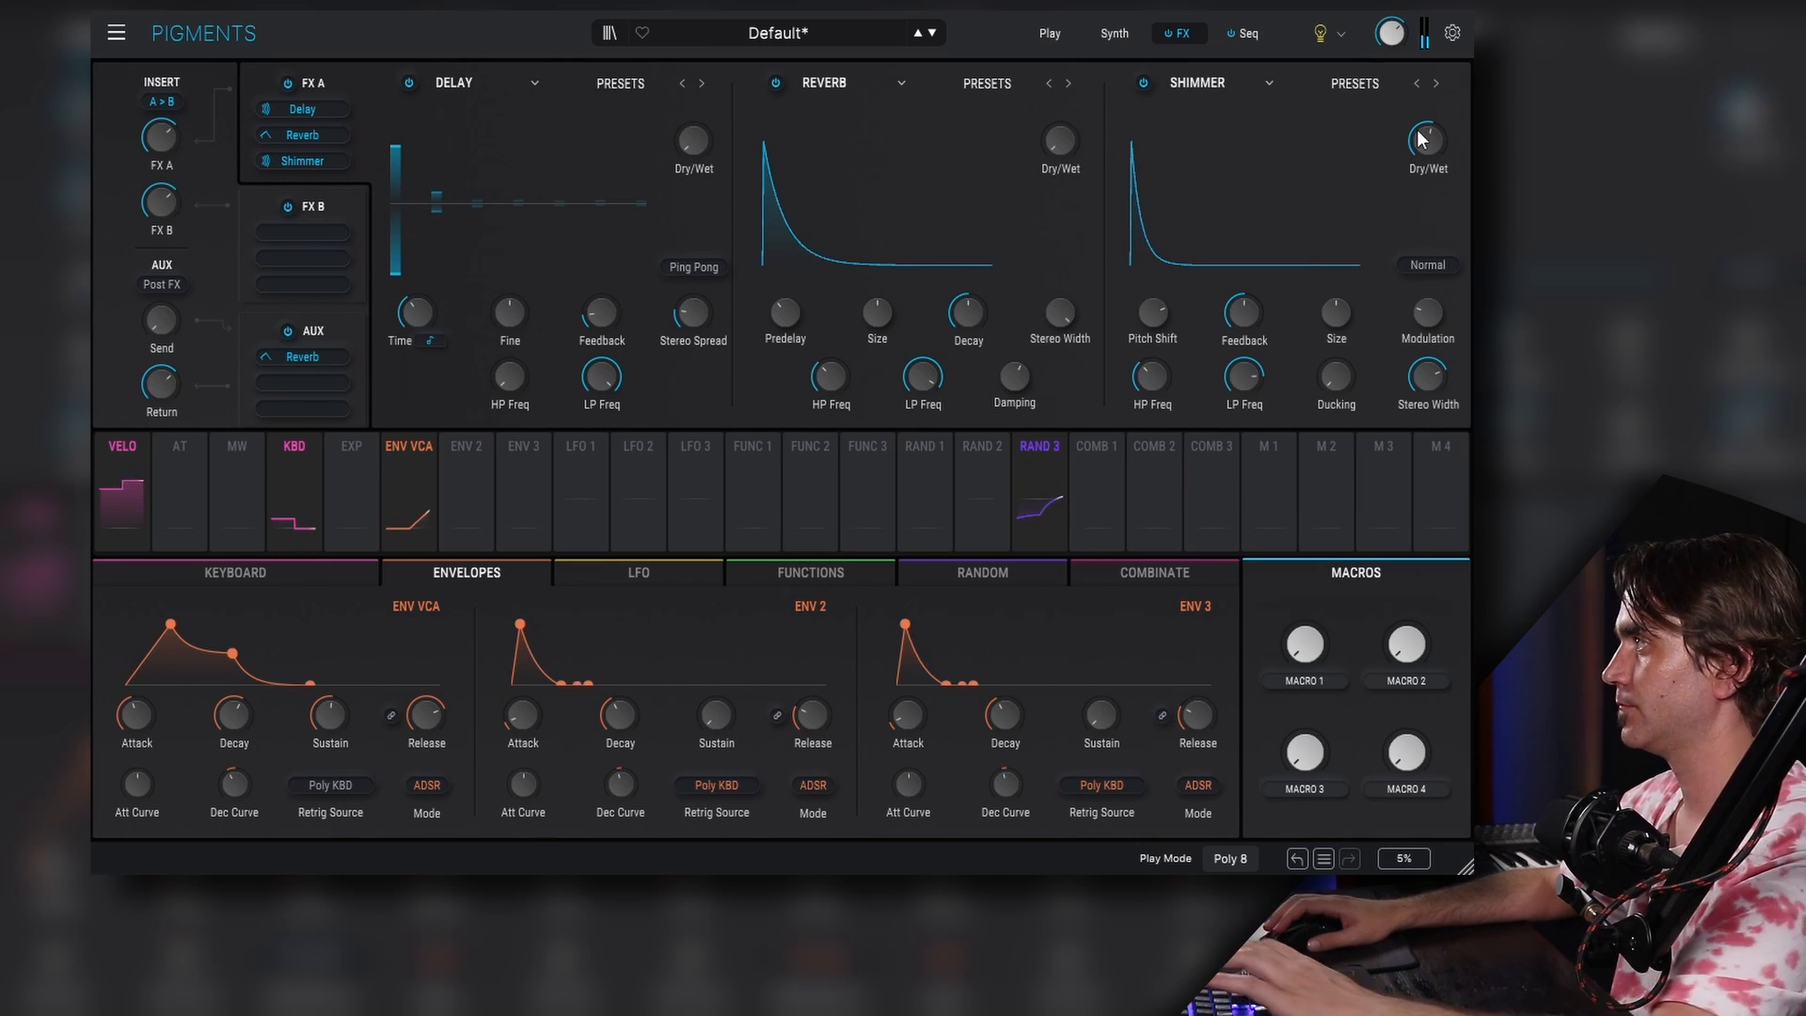
left_click_drag(1422, 139, 1423, 132)
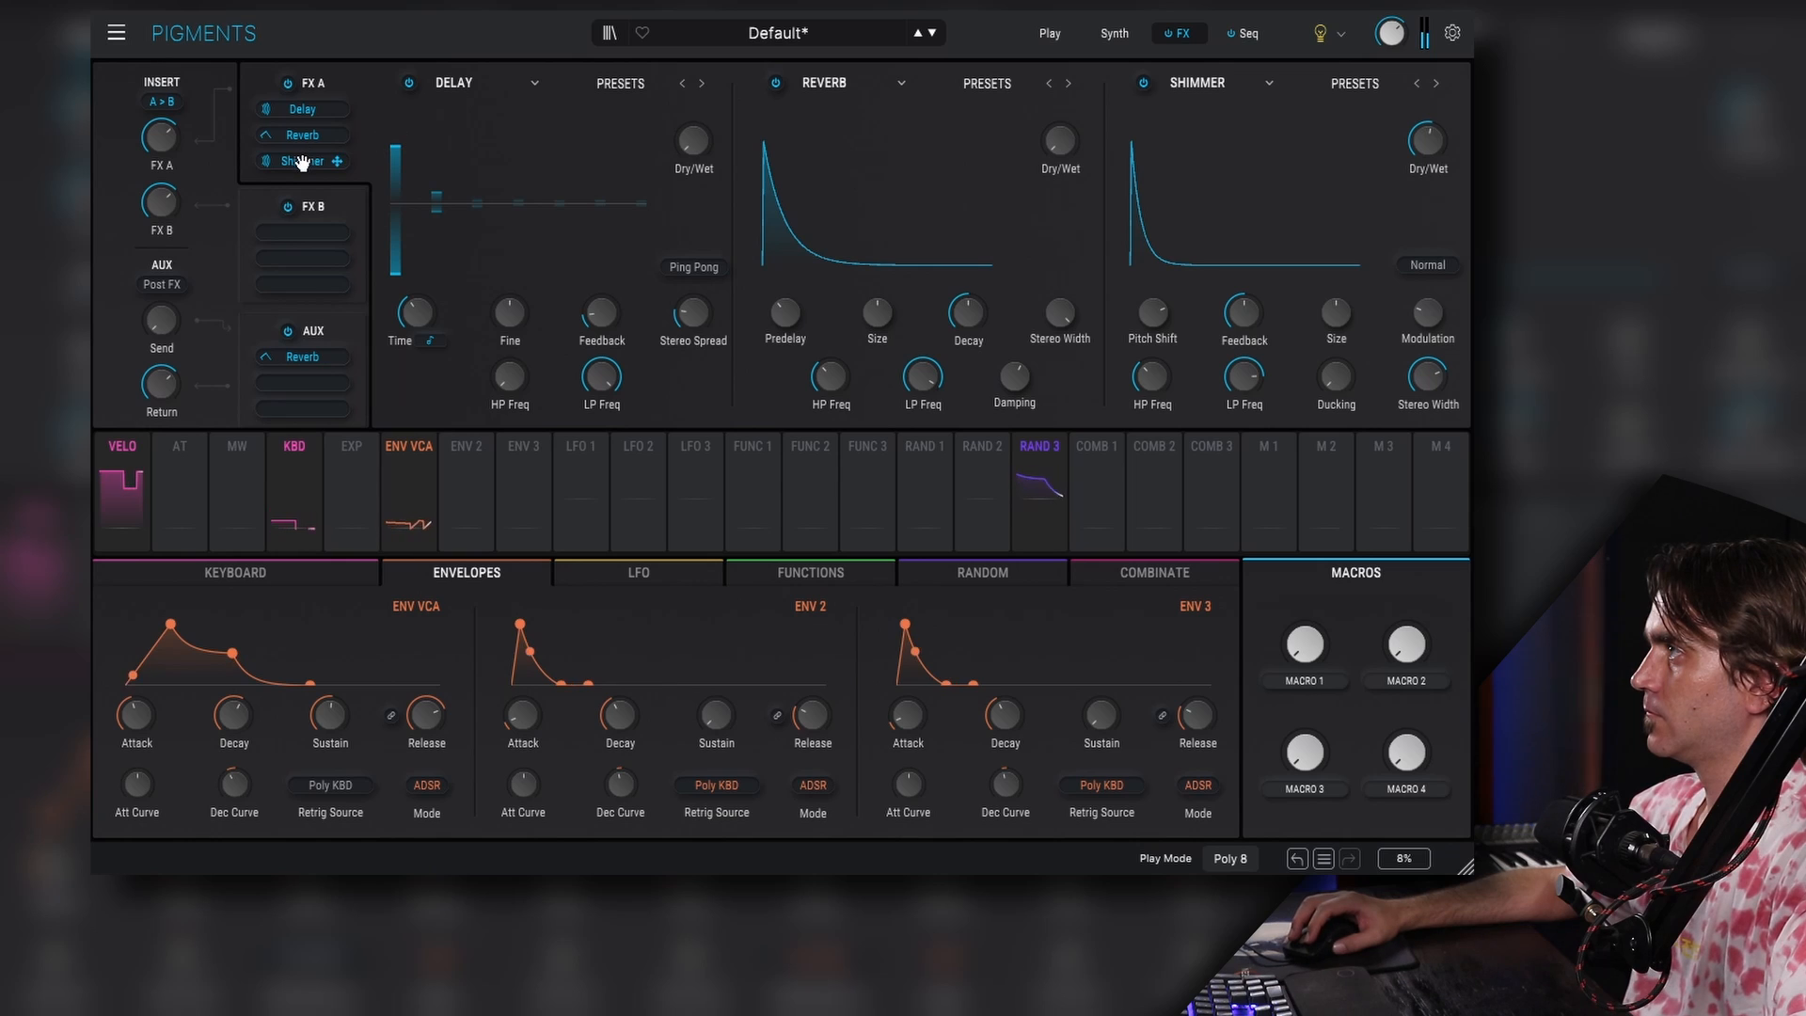
- Move Shimmer to the front of the FX A chain and set the delay's dry/wet to about 37%
left_click_drag(306, 108, 303, 162)
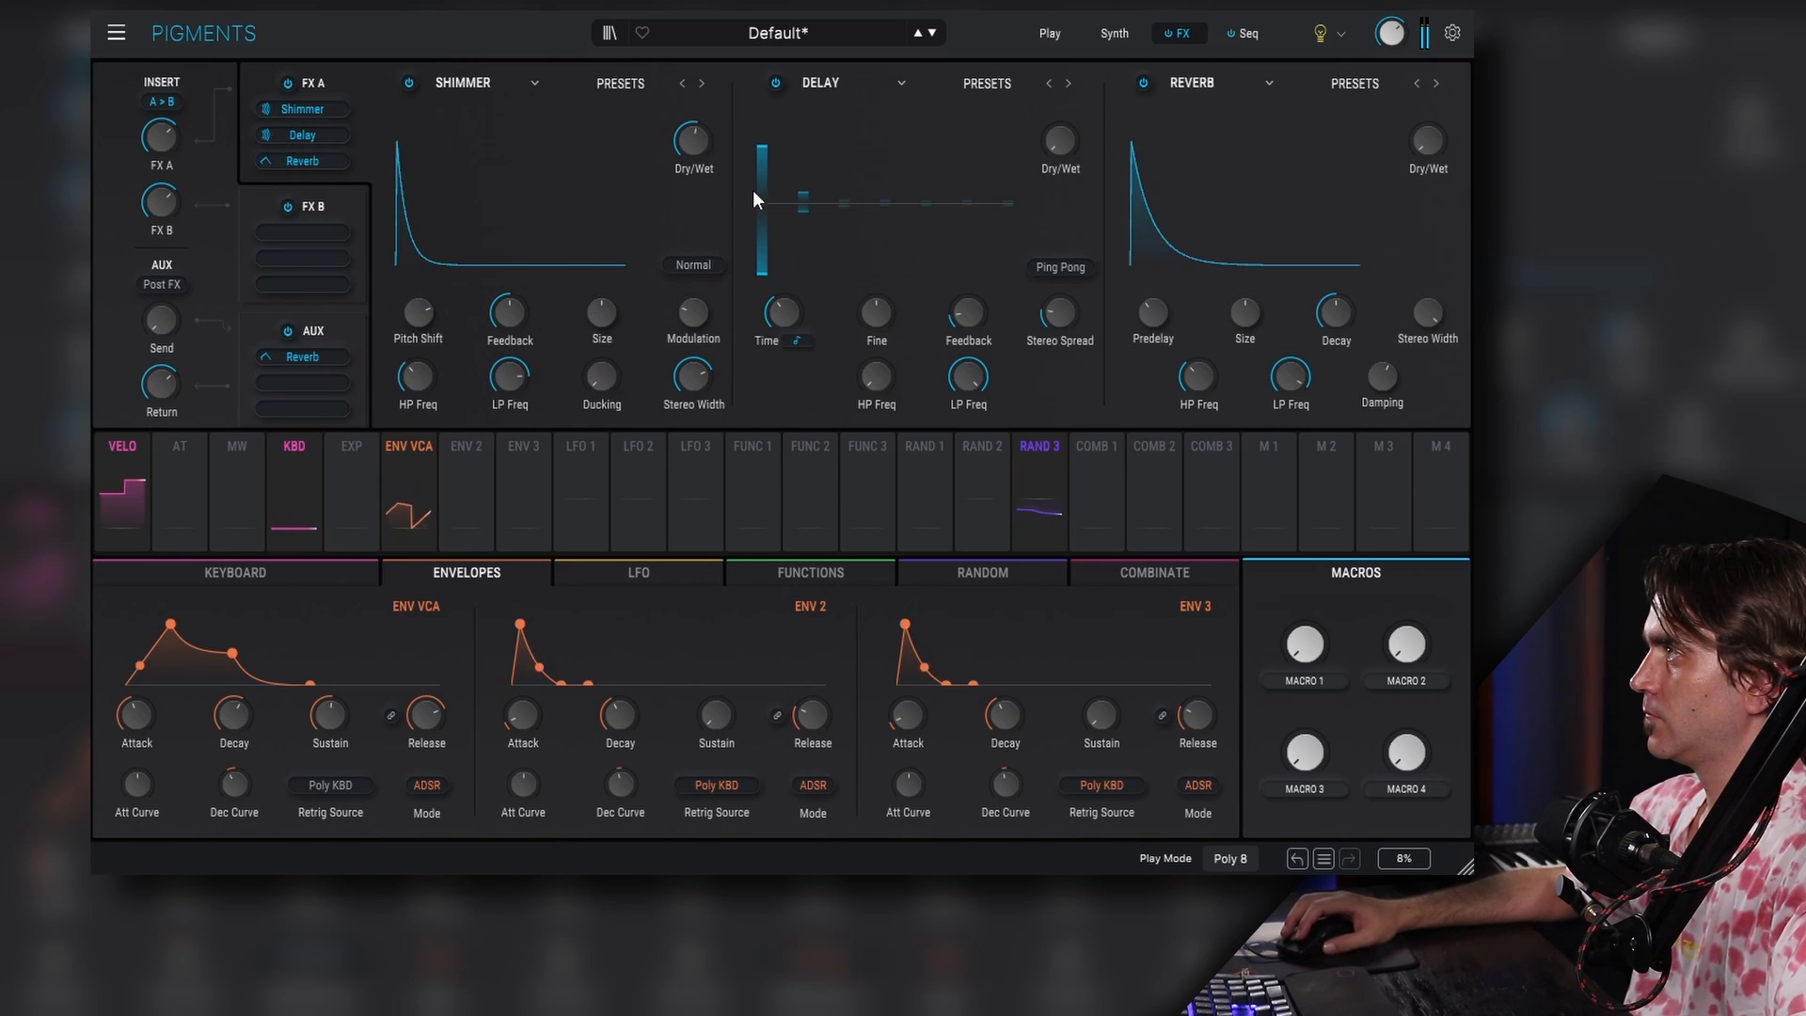
left_click_drag(1060, 140, 1060, 131)
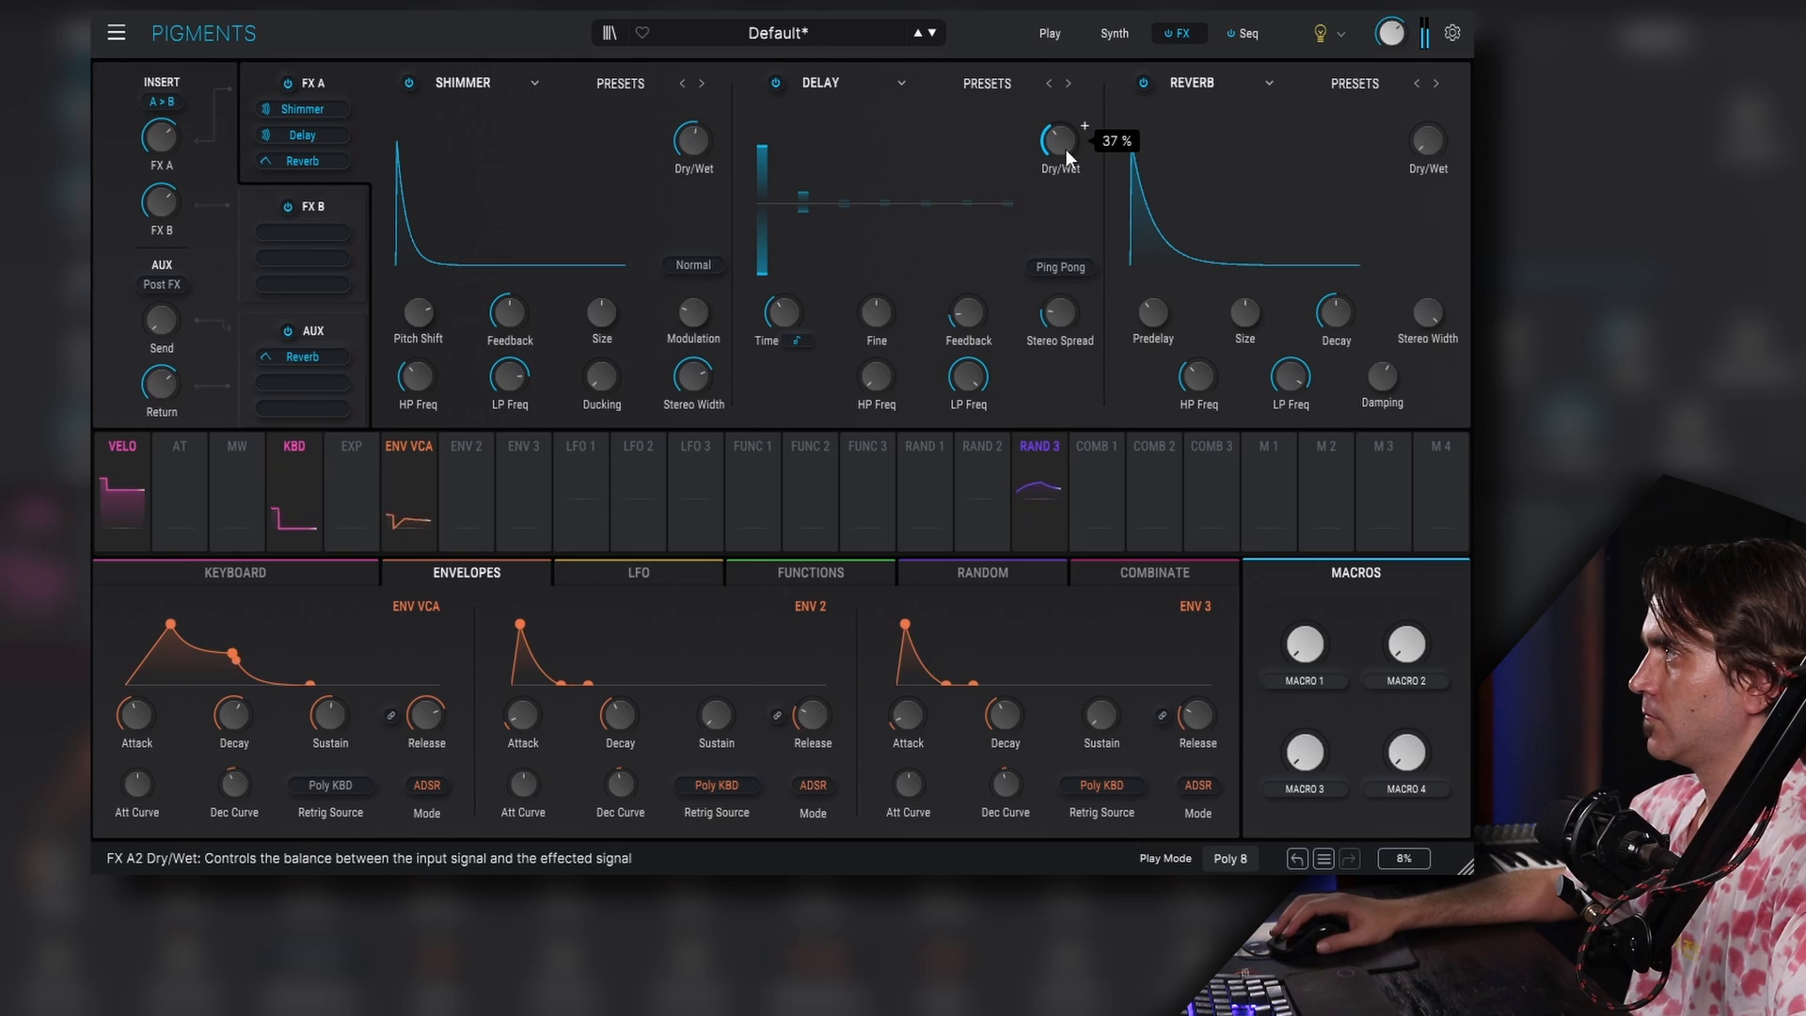
left_click_drag(1427, 140, 1427, 137)
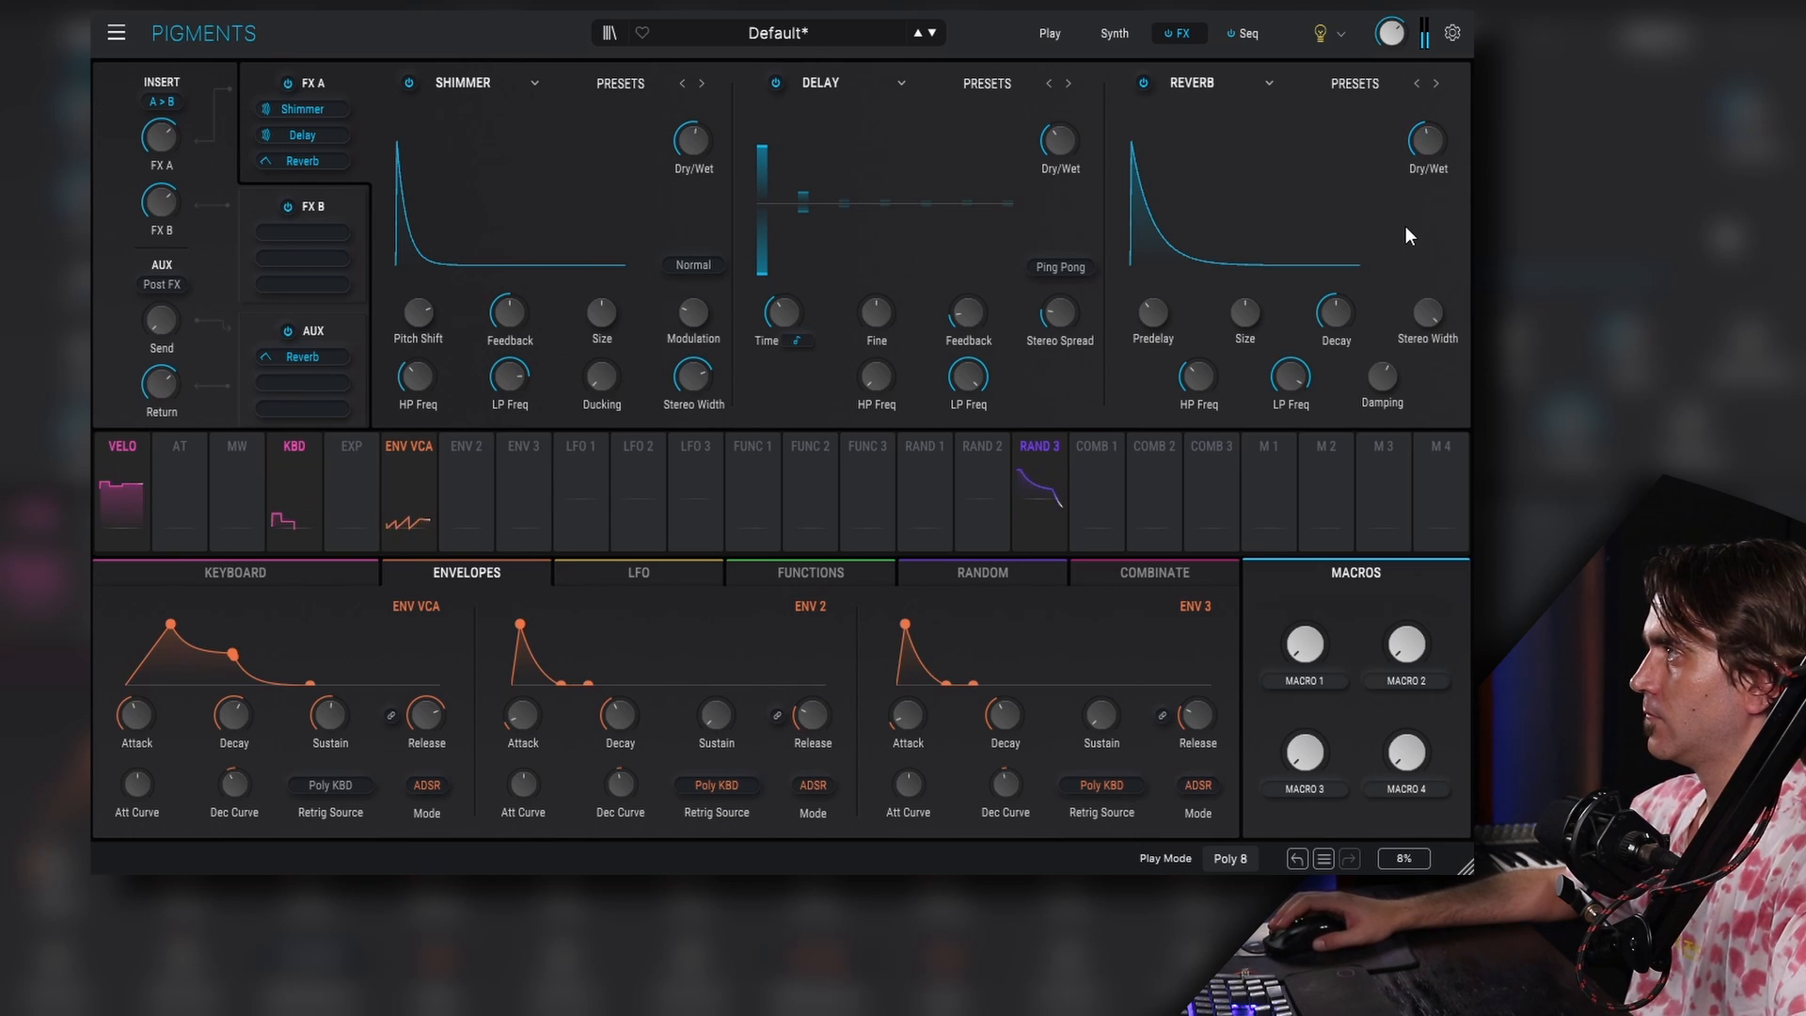
- Change the delay time type, raise the delay feedback, and enable Ping Pong with stereo spread
left_click(796, 343)
left_click(795, 481)
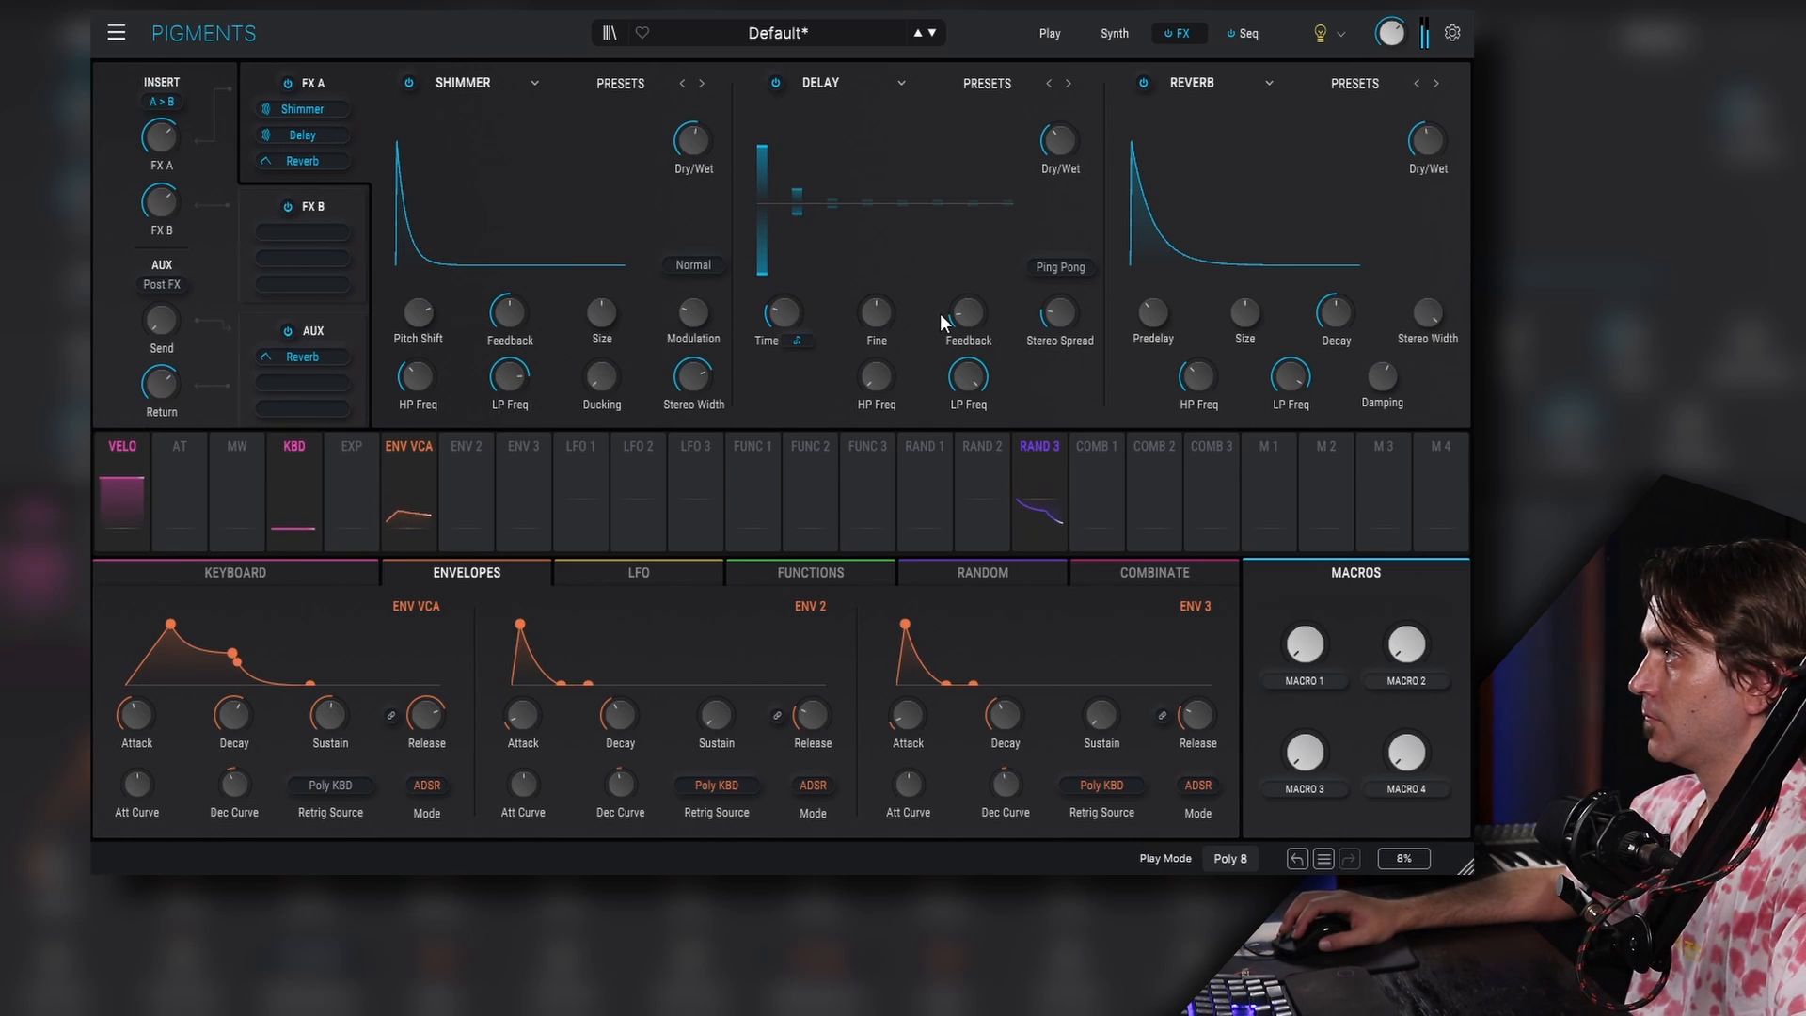
left_click_drag(966, 315, 966, 282)
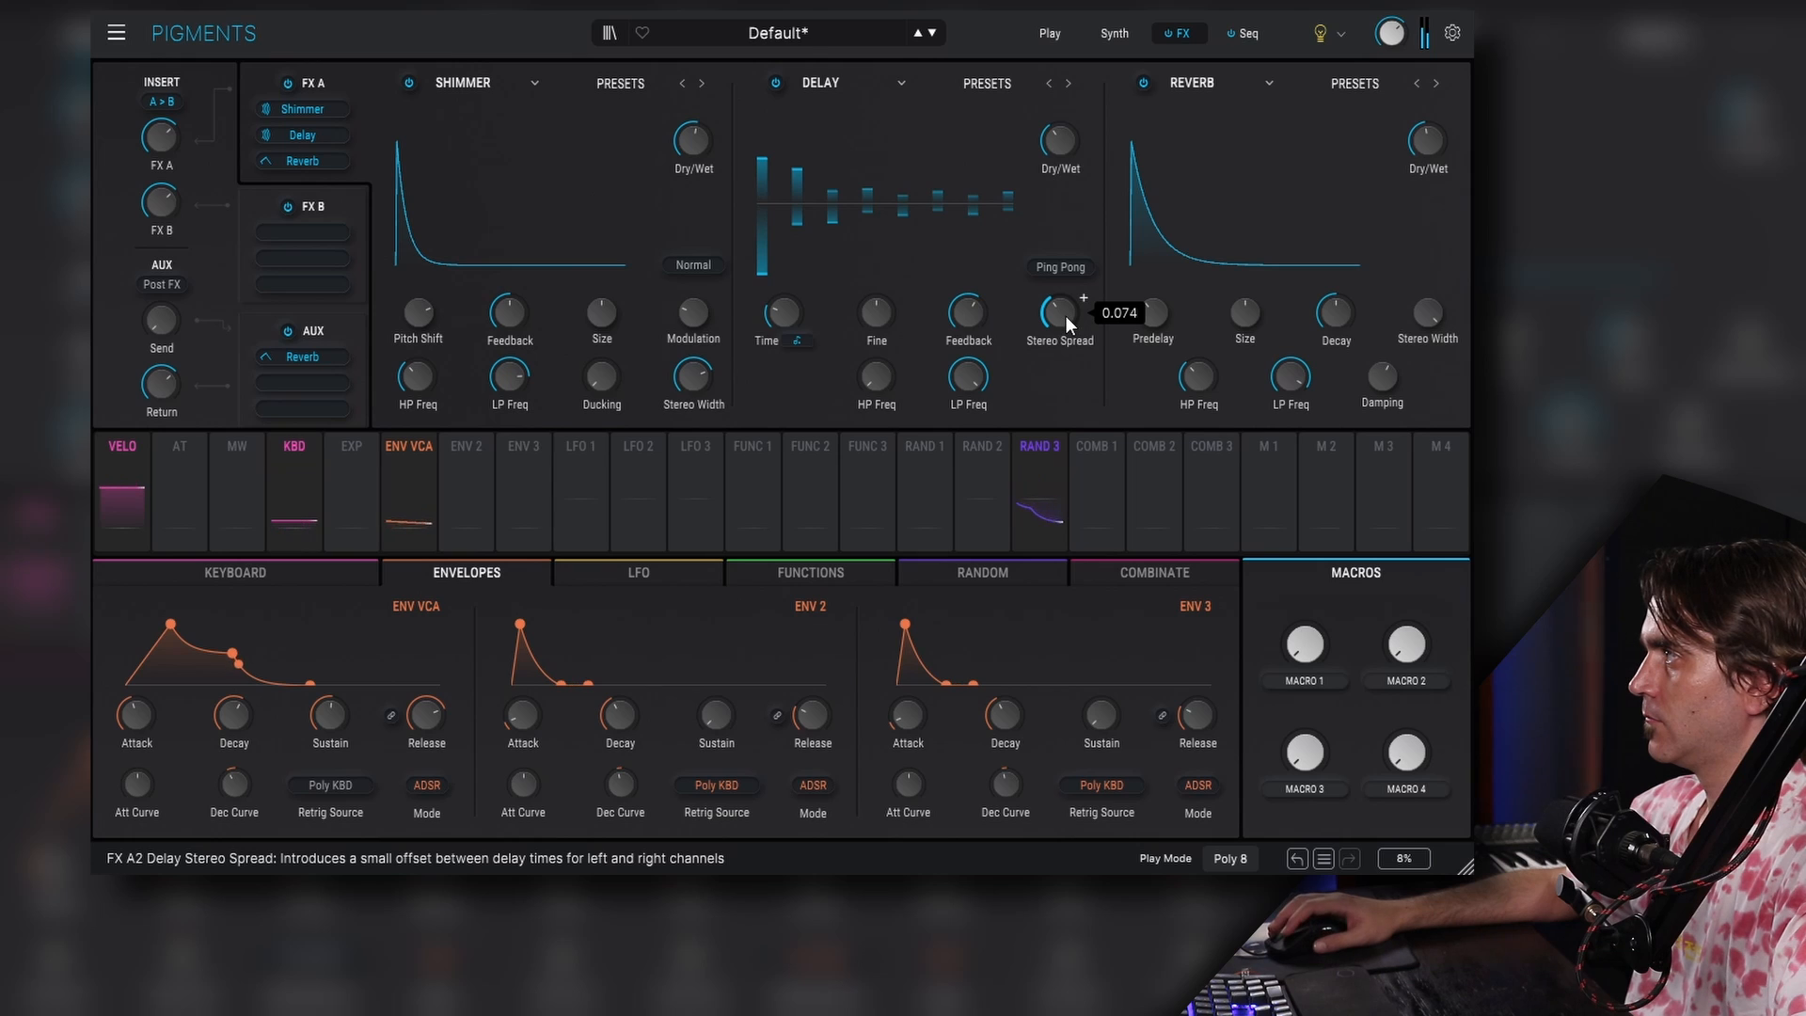
left_click(1063, 269)
left_click_drag(1064, 320, 1064, 317)
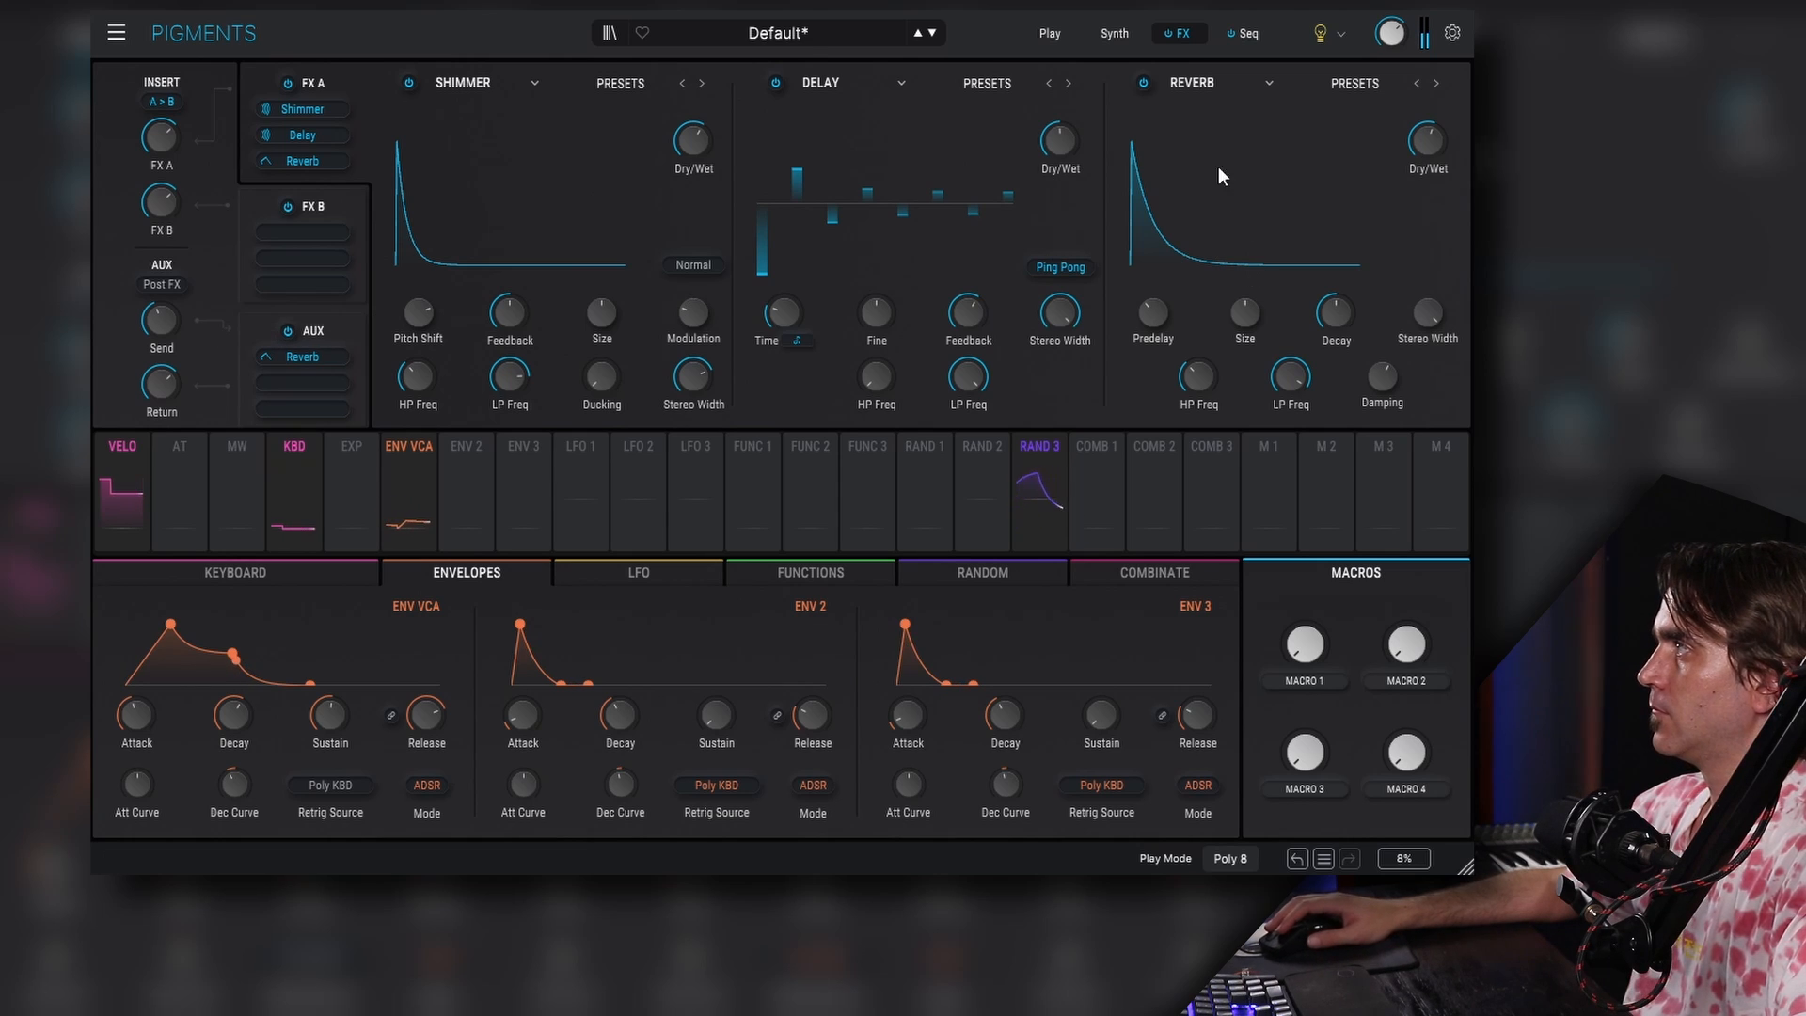
- Raise the random amount of the sequencer's Octave track
left_click(1243, 34)
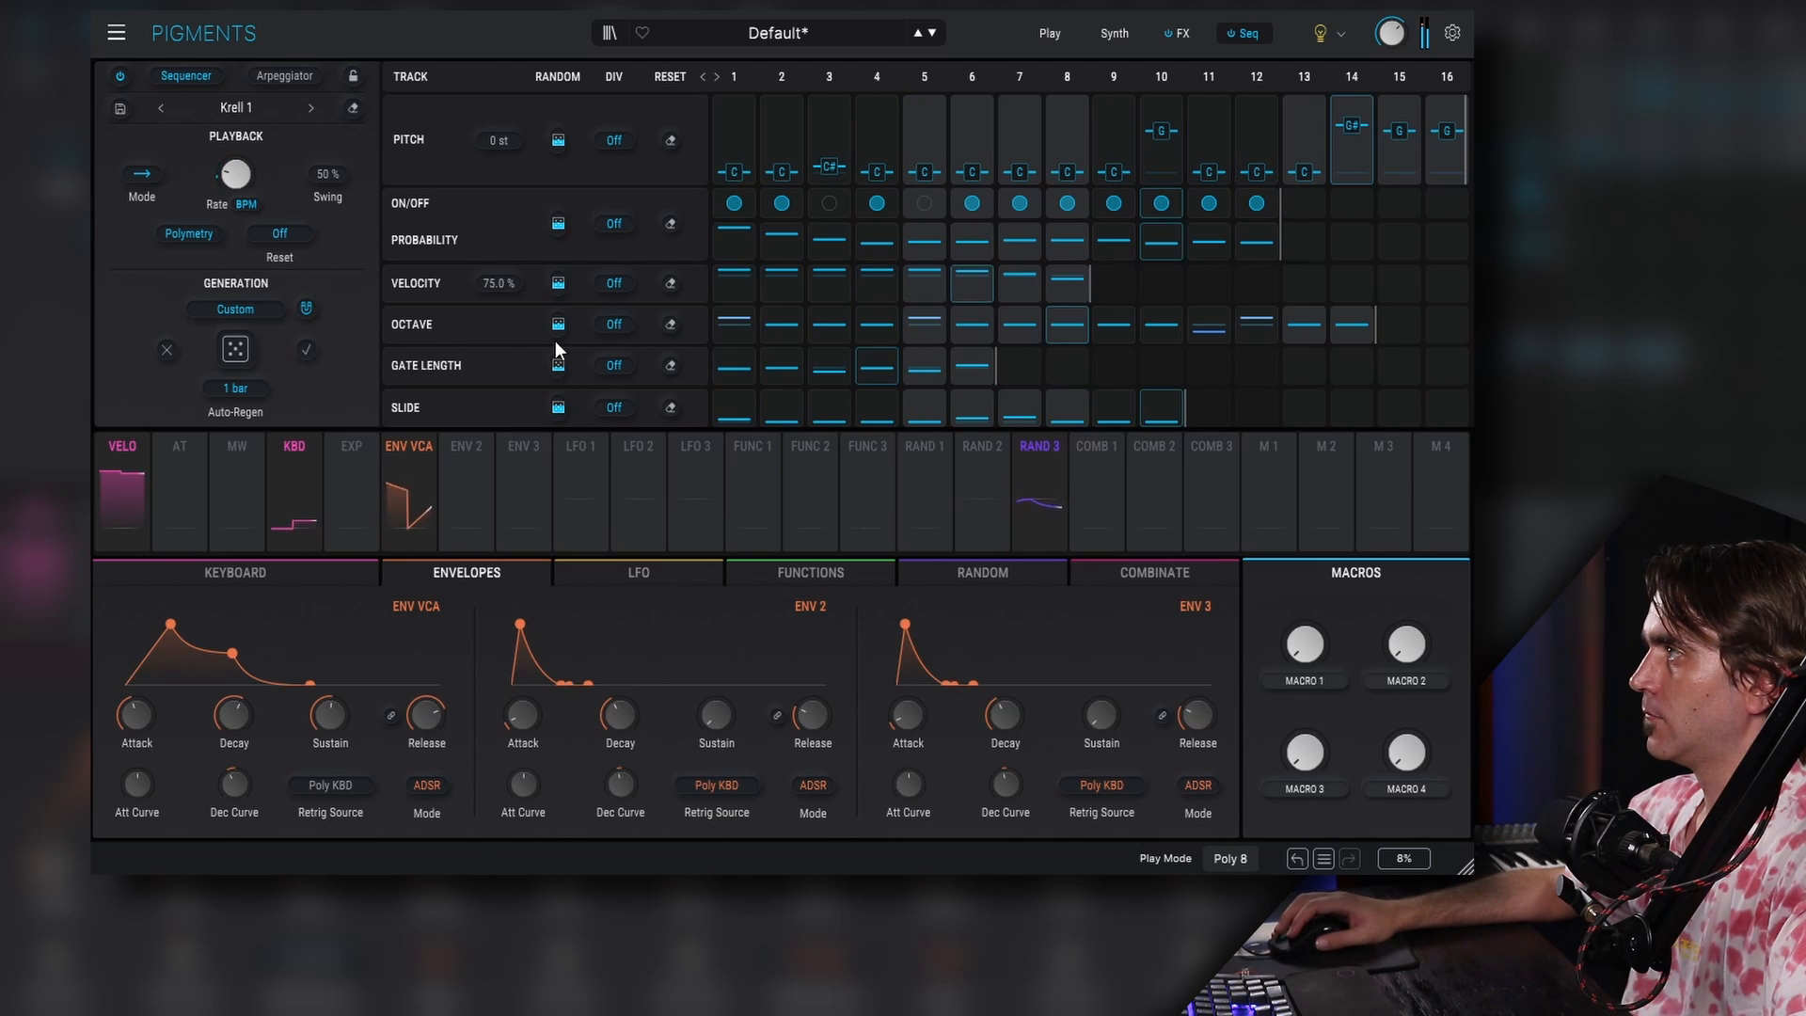
left_click_drag(558, 324, 559, 292)
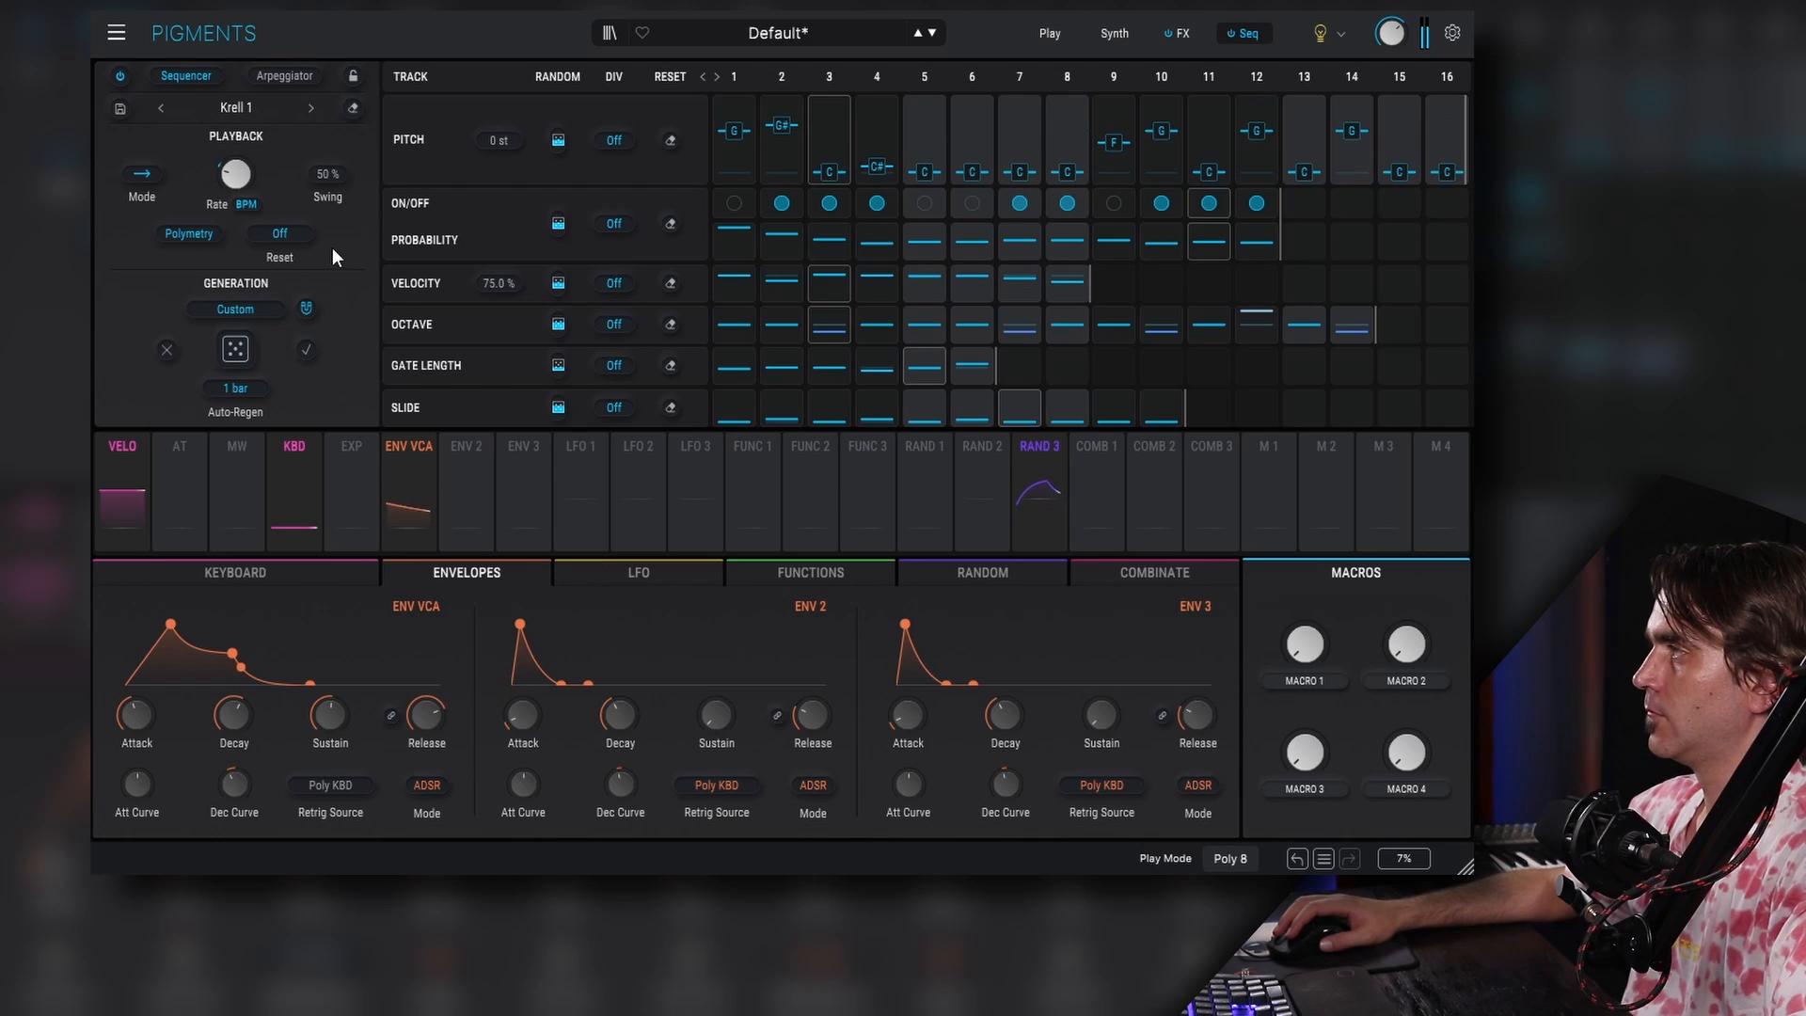
- Move the Reverb and Delay effects from FX A into the FX B chain
left_click(1176, 33)
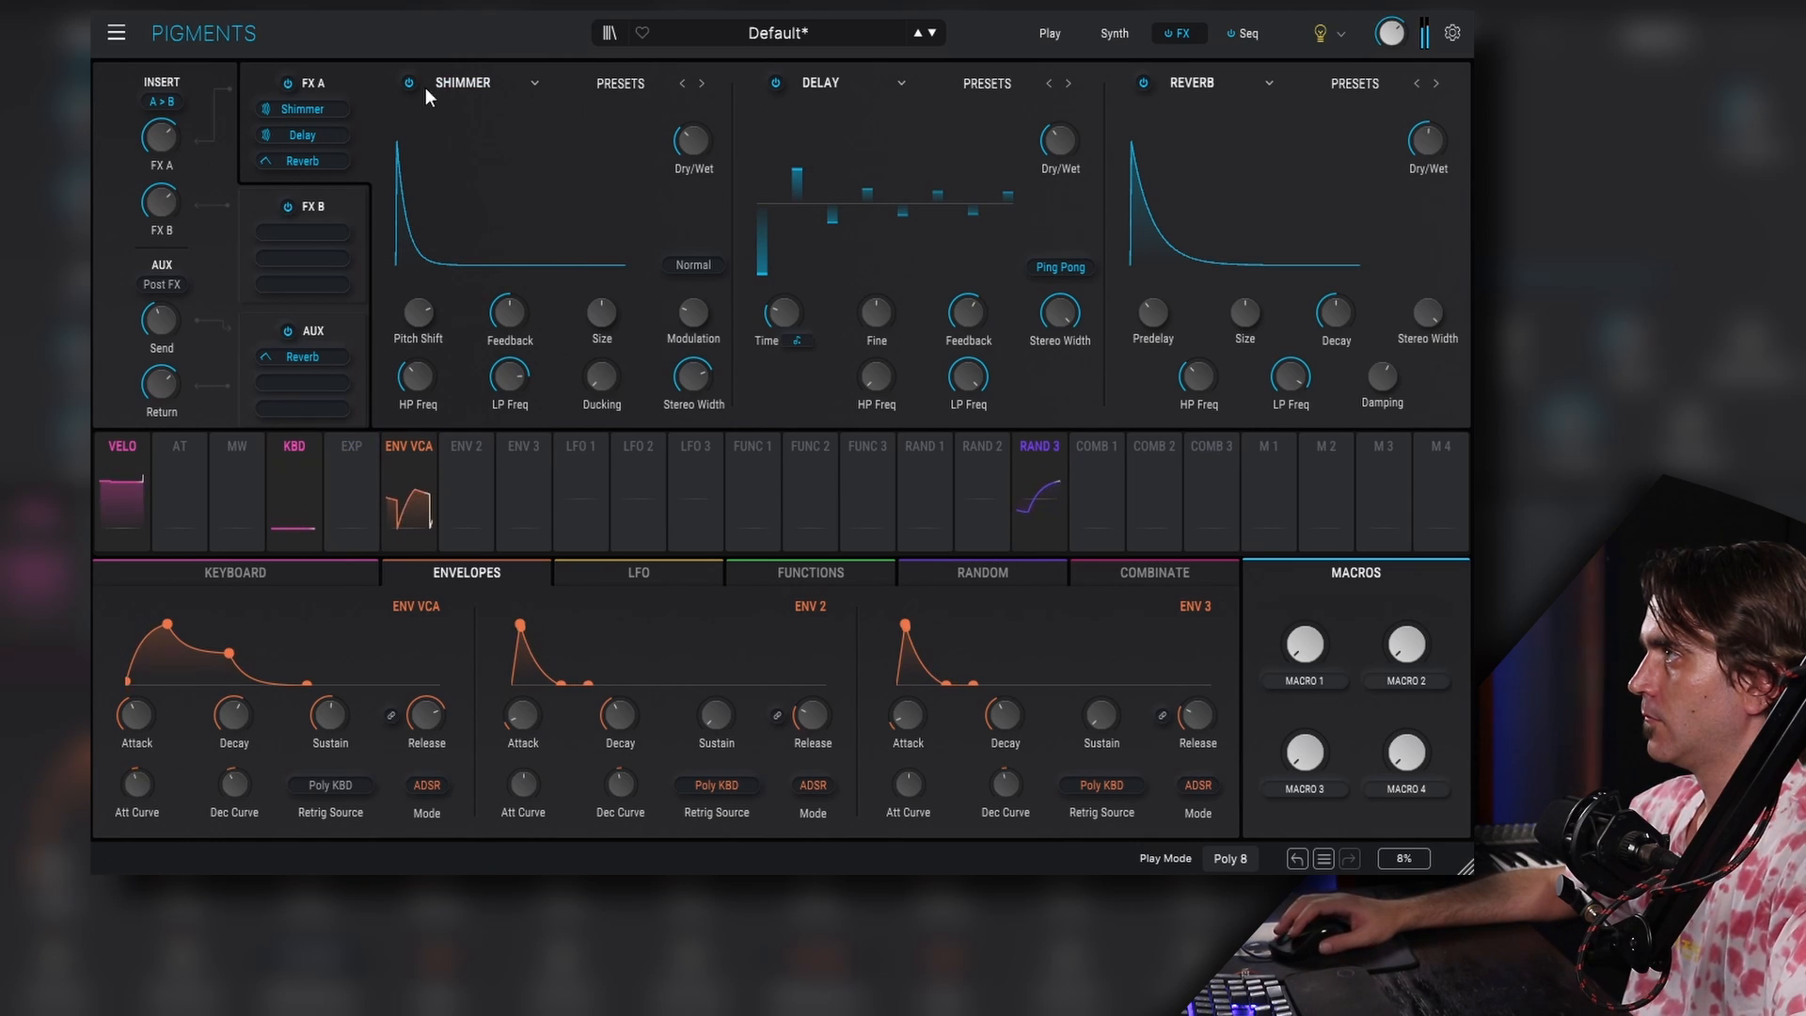
mouse_move(303, 226)
left_mouse_down()
mouse_move(312, 144)
mouse_move(301, 262)
left_mouse_up()
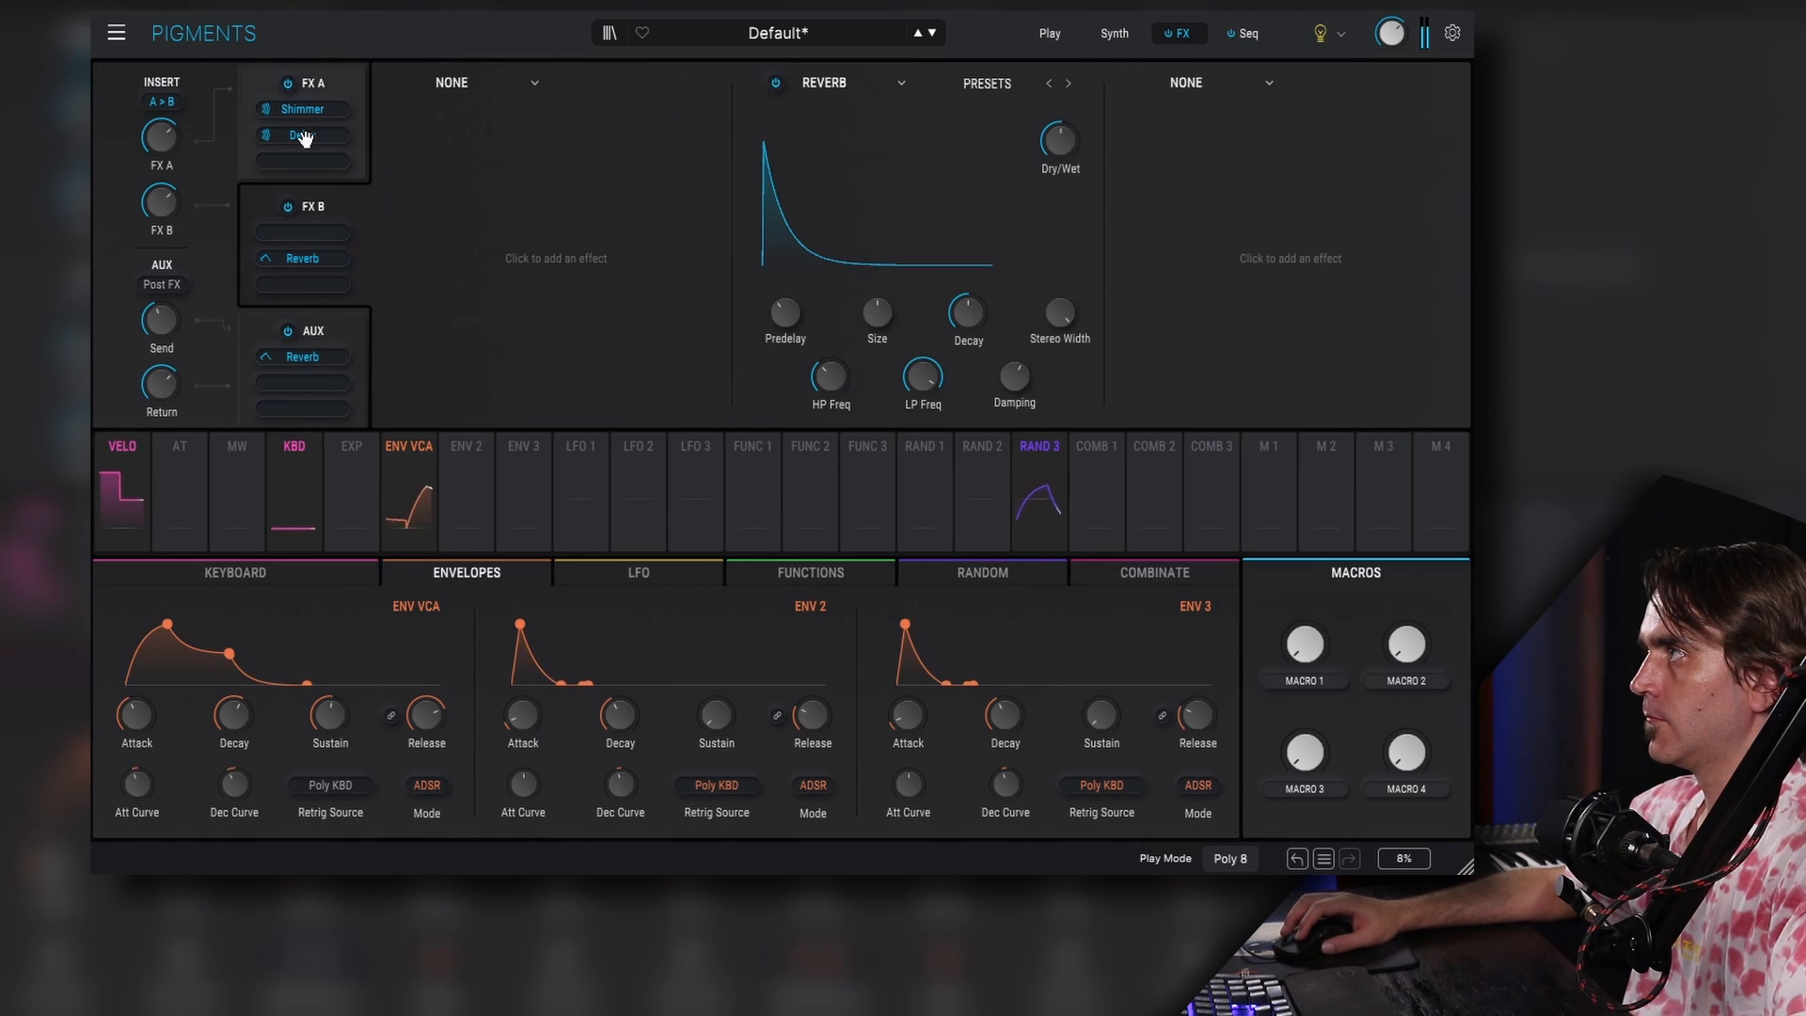
mouse_move(303, 138)
left_mouse_down()
mouse_move(302, 232)
mouse_move(302, 134)
left_mouse_up()
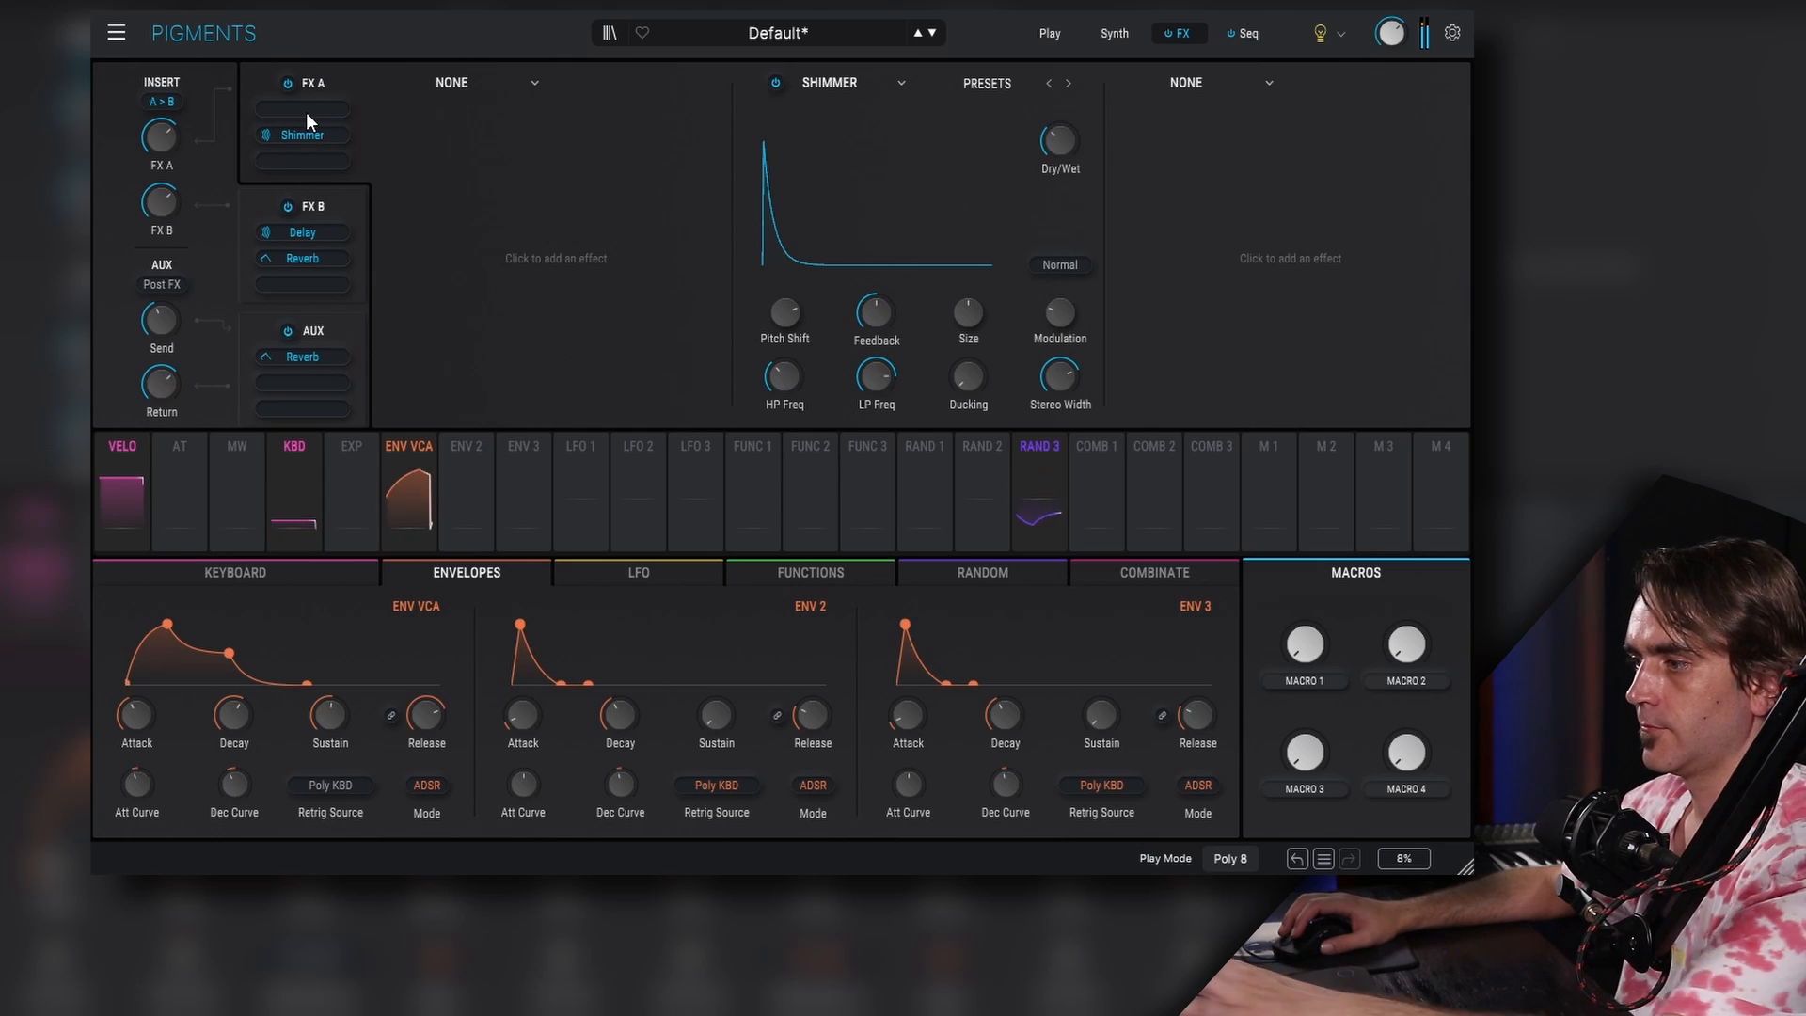
- Add a Multi Filter to the first FX A slot and change its filter mode
left_click(483, 79)
left_click(533, 455)
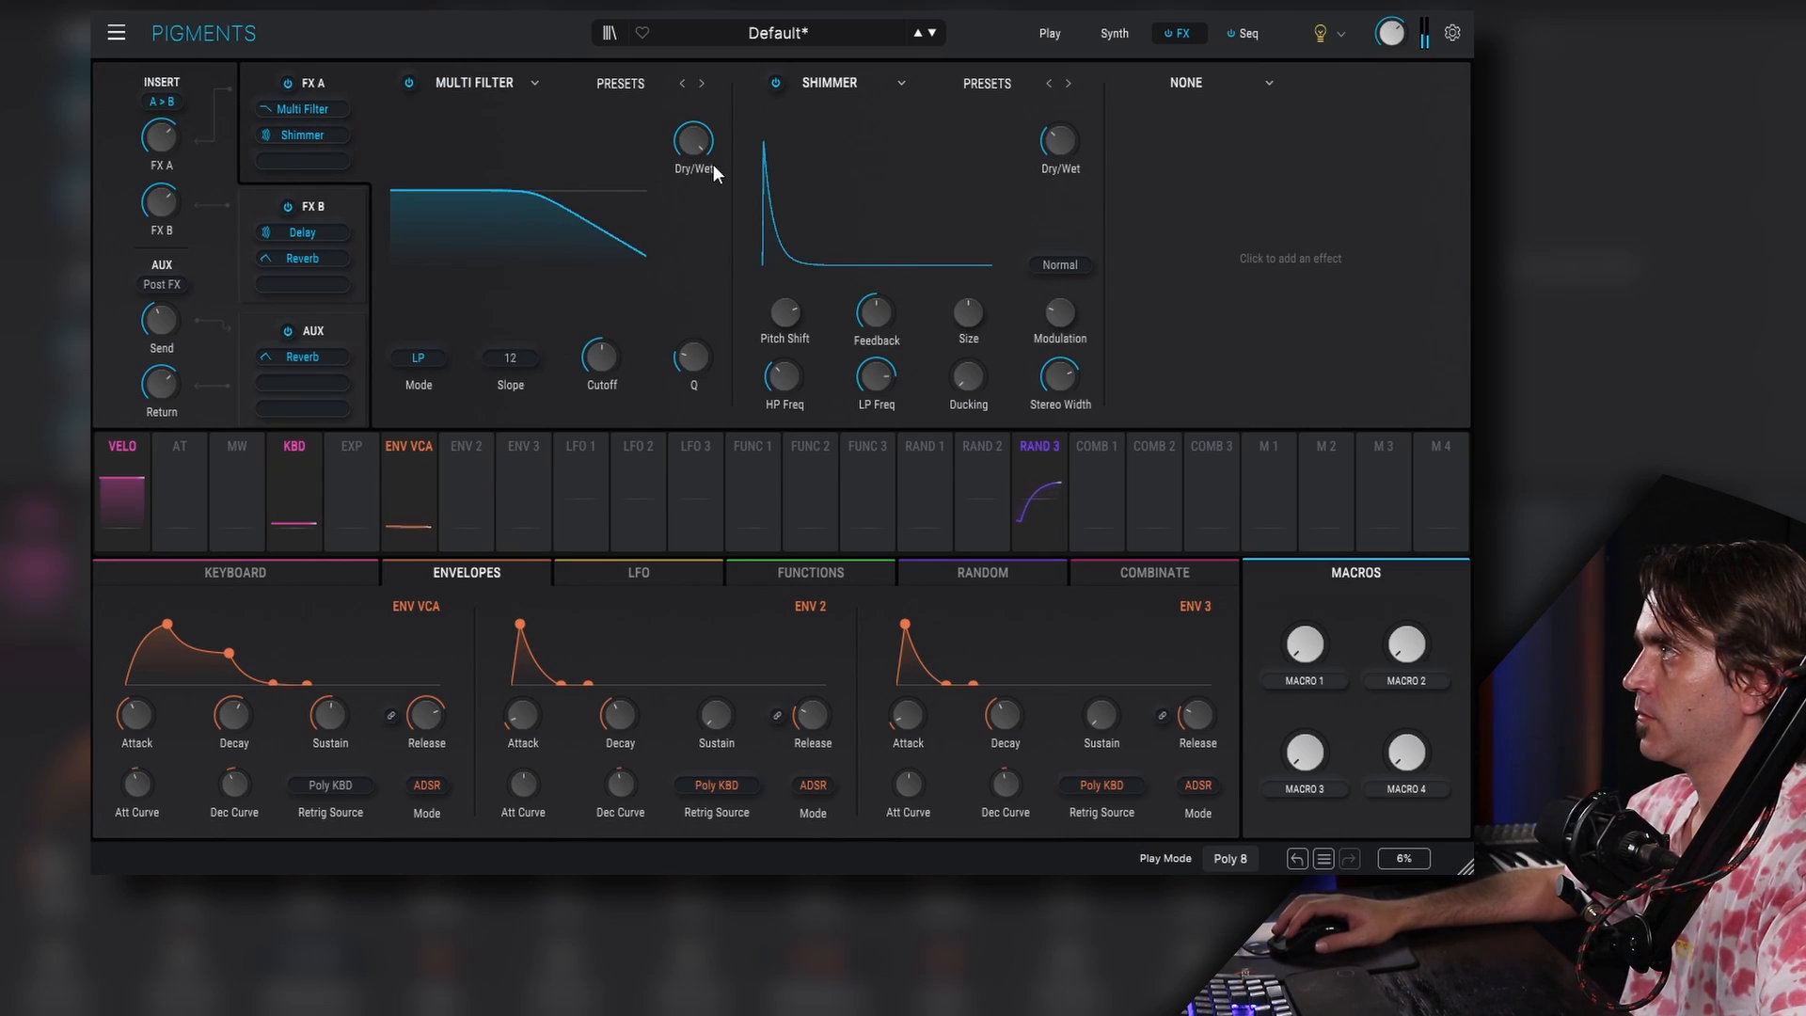
left_click(641, 81)
left_click(506, 165)
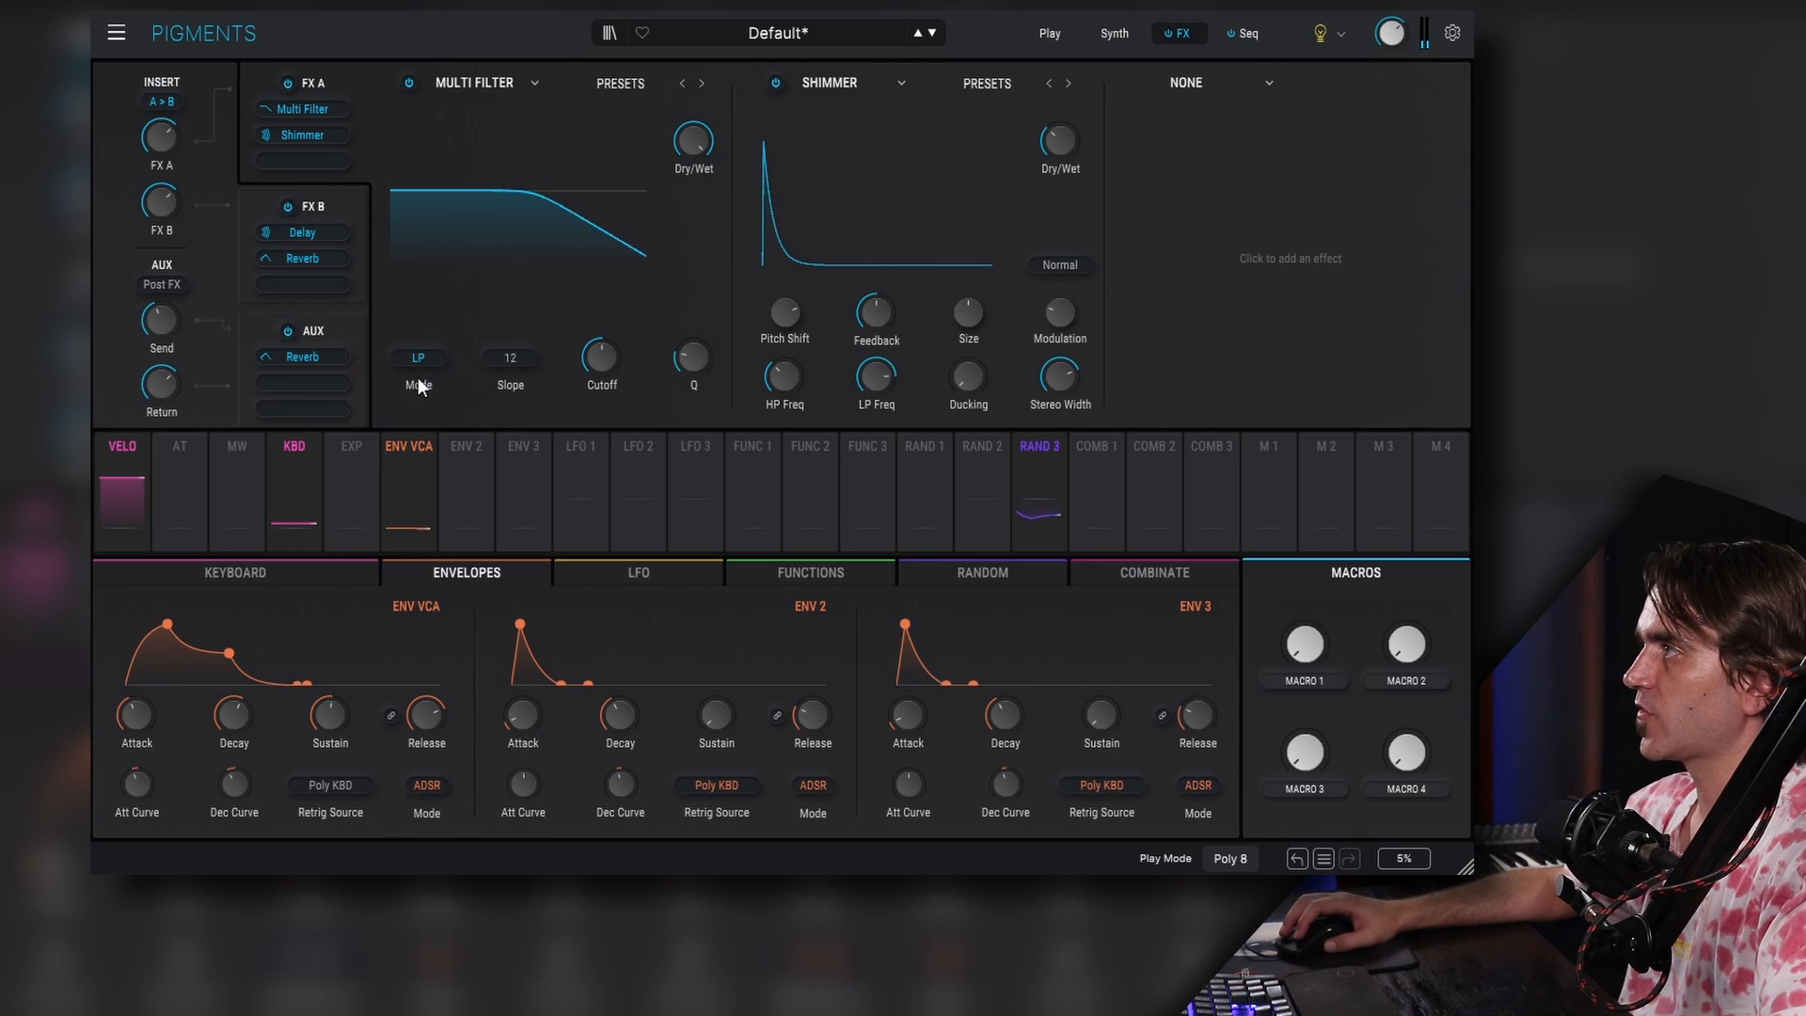
left_click(432, 363)
left_click(465, 444)
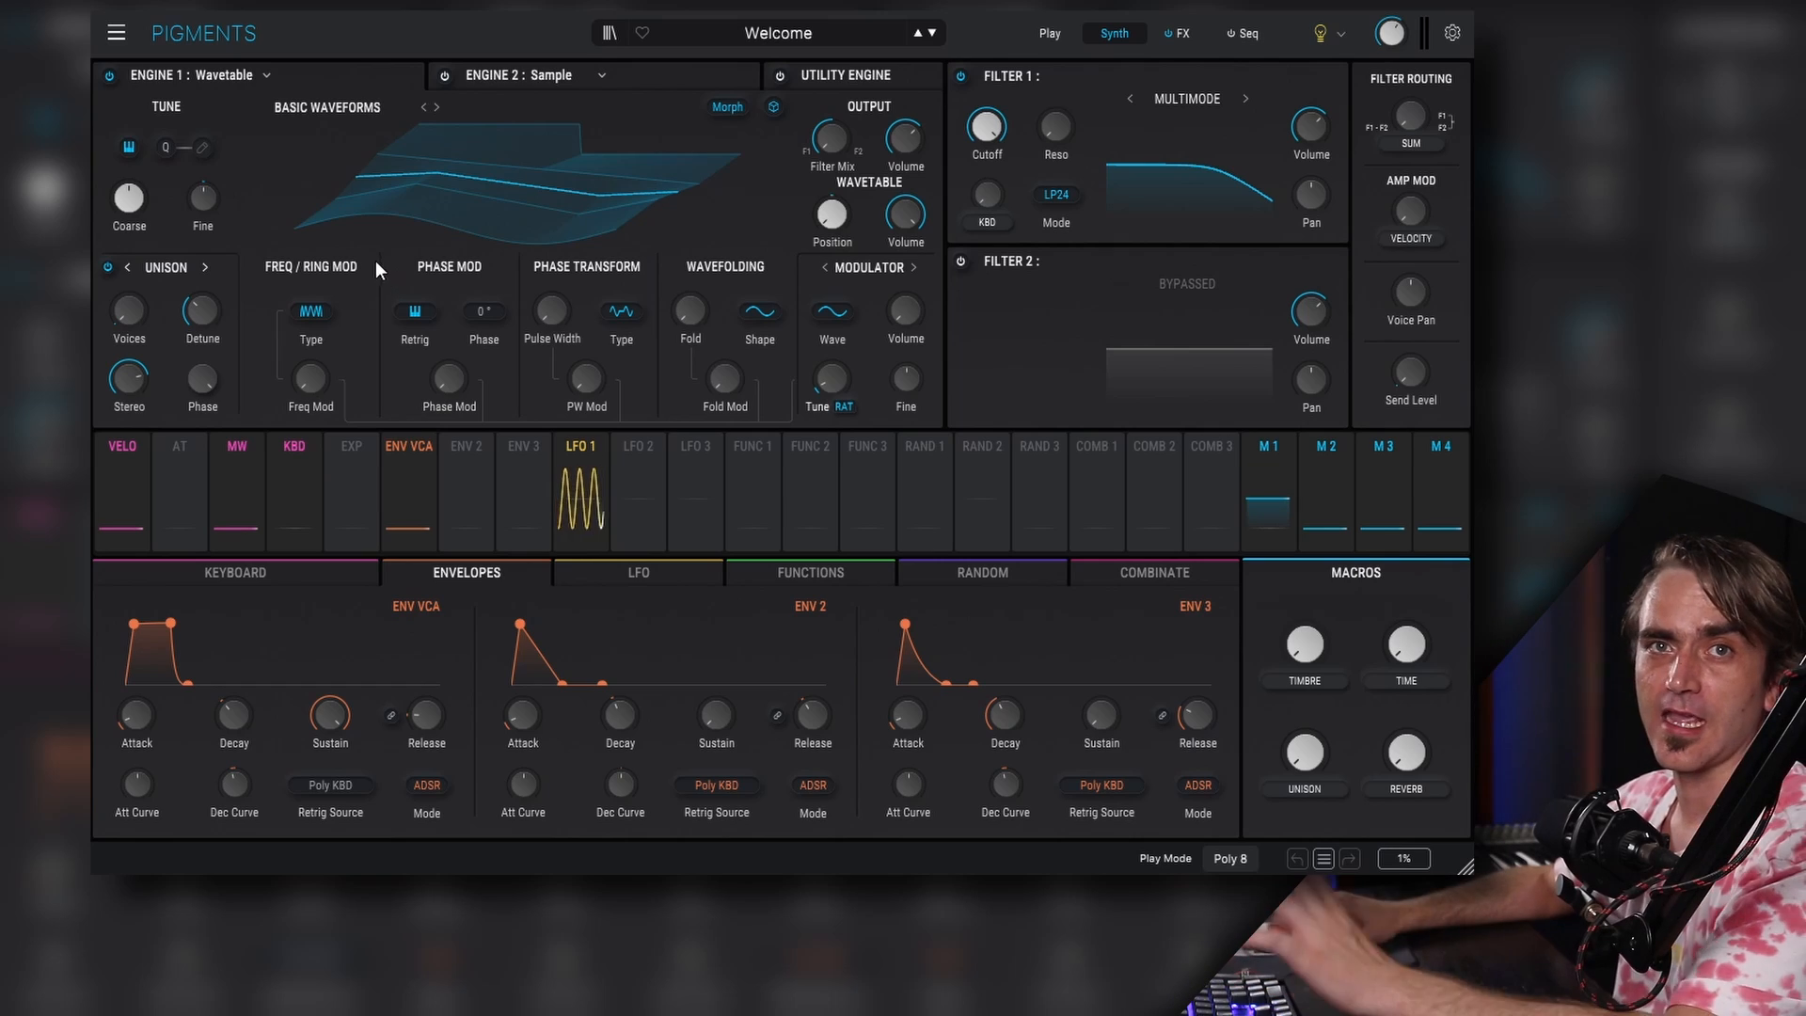
- Enable the sequencer on the new preset and load the user sequence Acid 1
left_click(1240, 34)
left_click(125, 74)
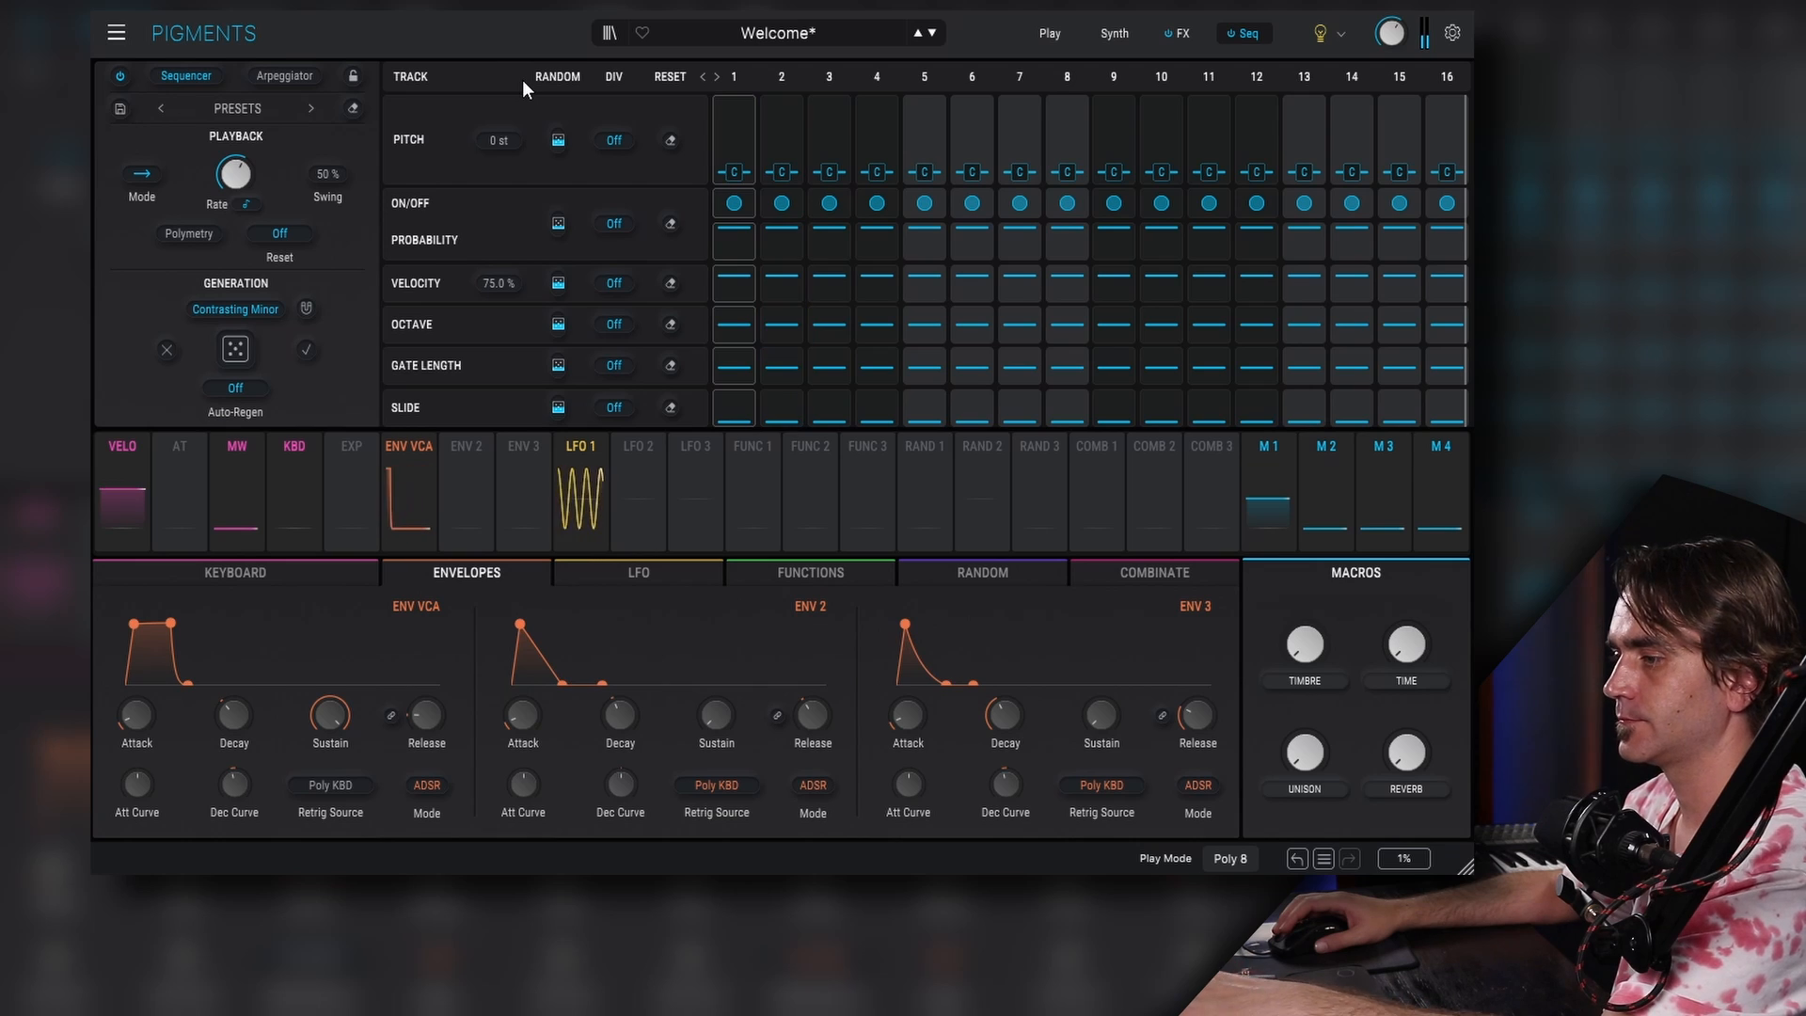
left_click(248, 108)
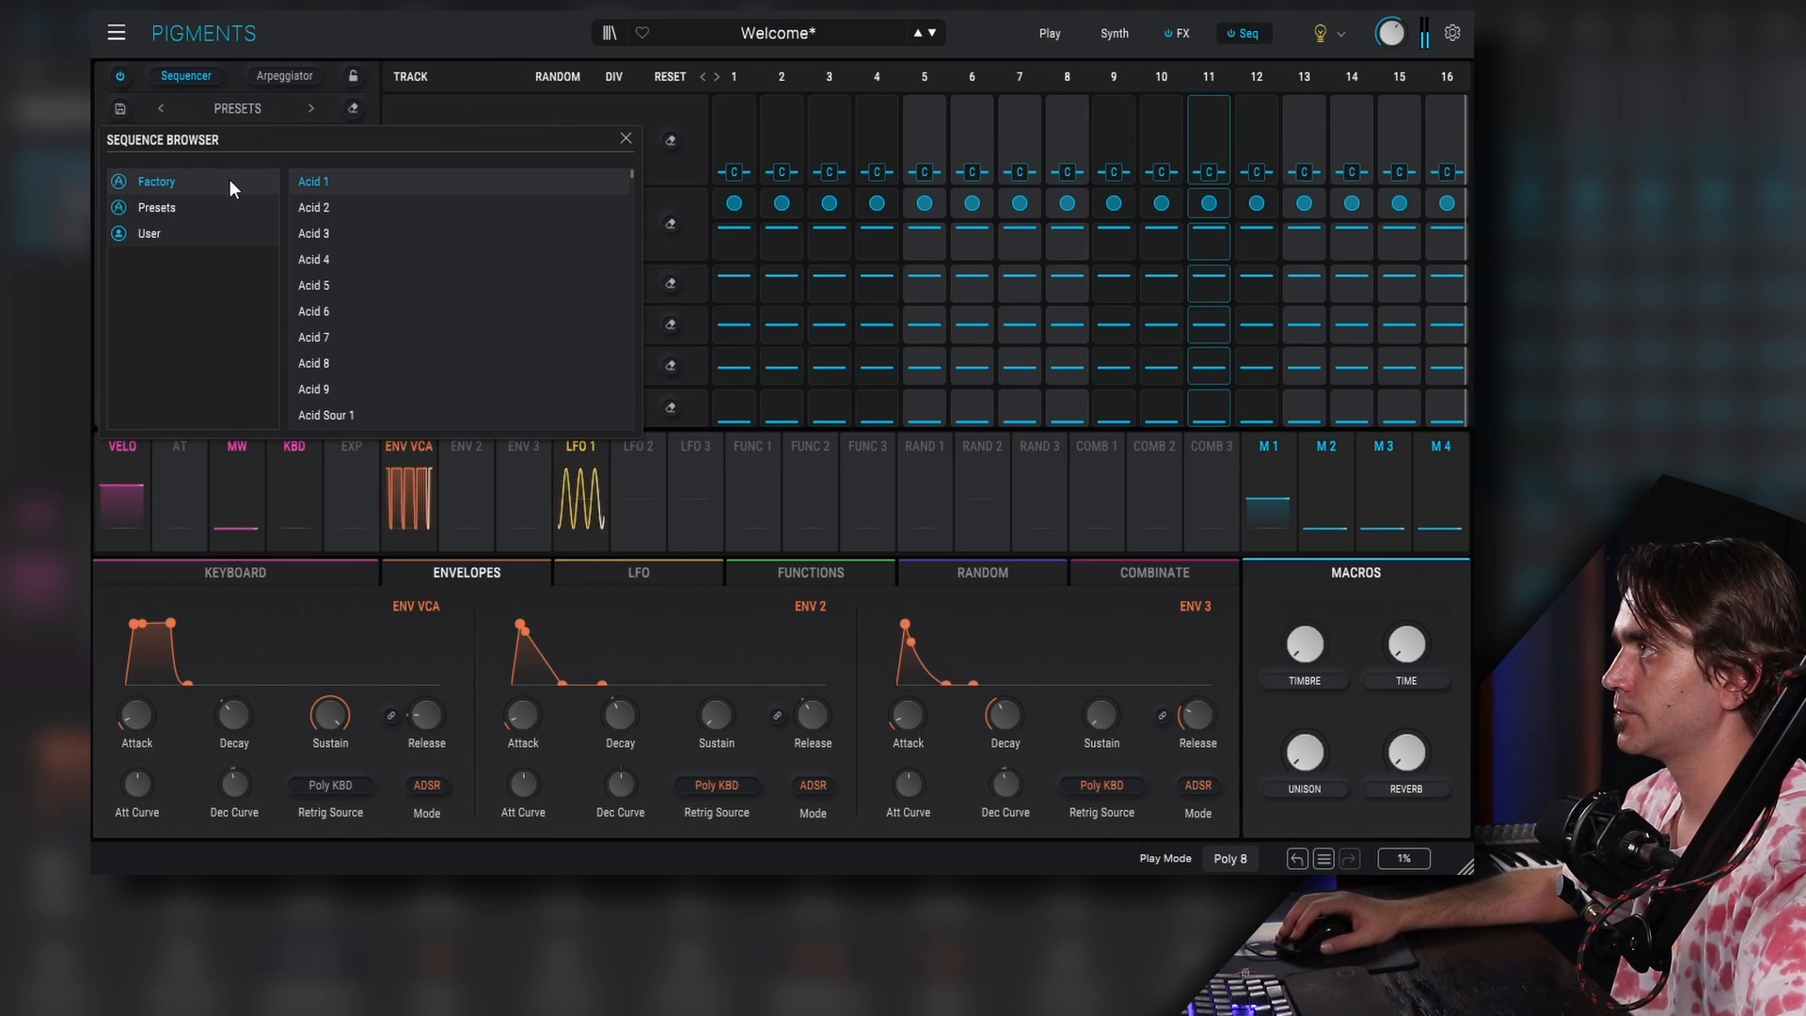
left_click(160, 231)
left_click(320, 178)
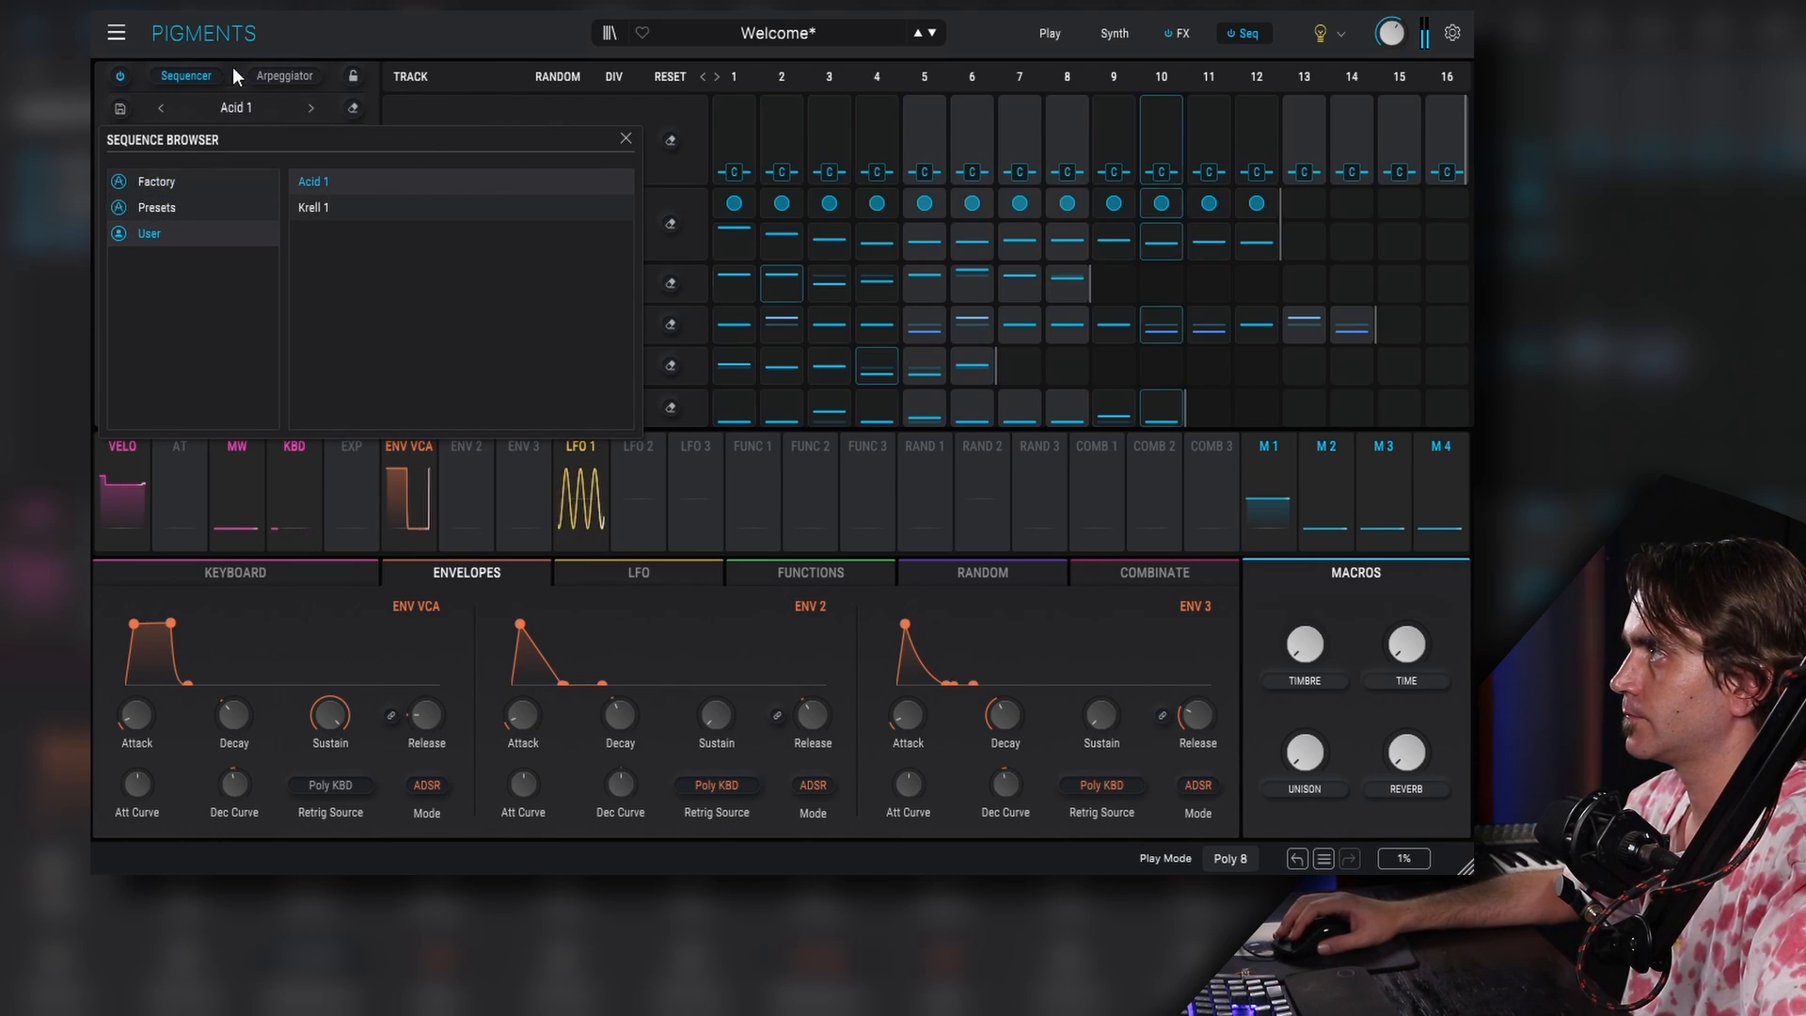
left_click(1055, 34)
left_click(1110, 34)
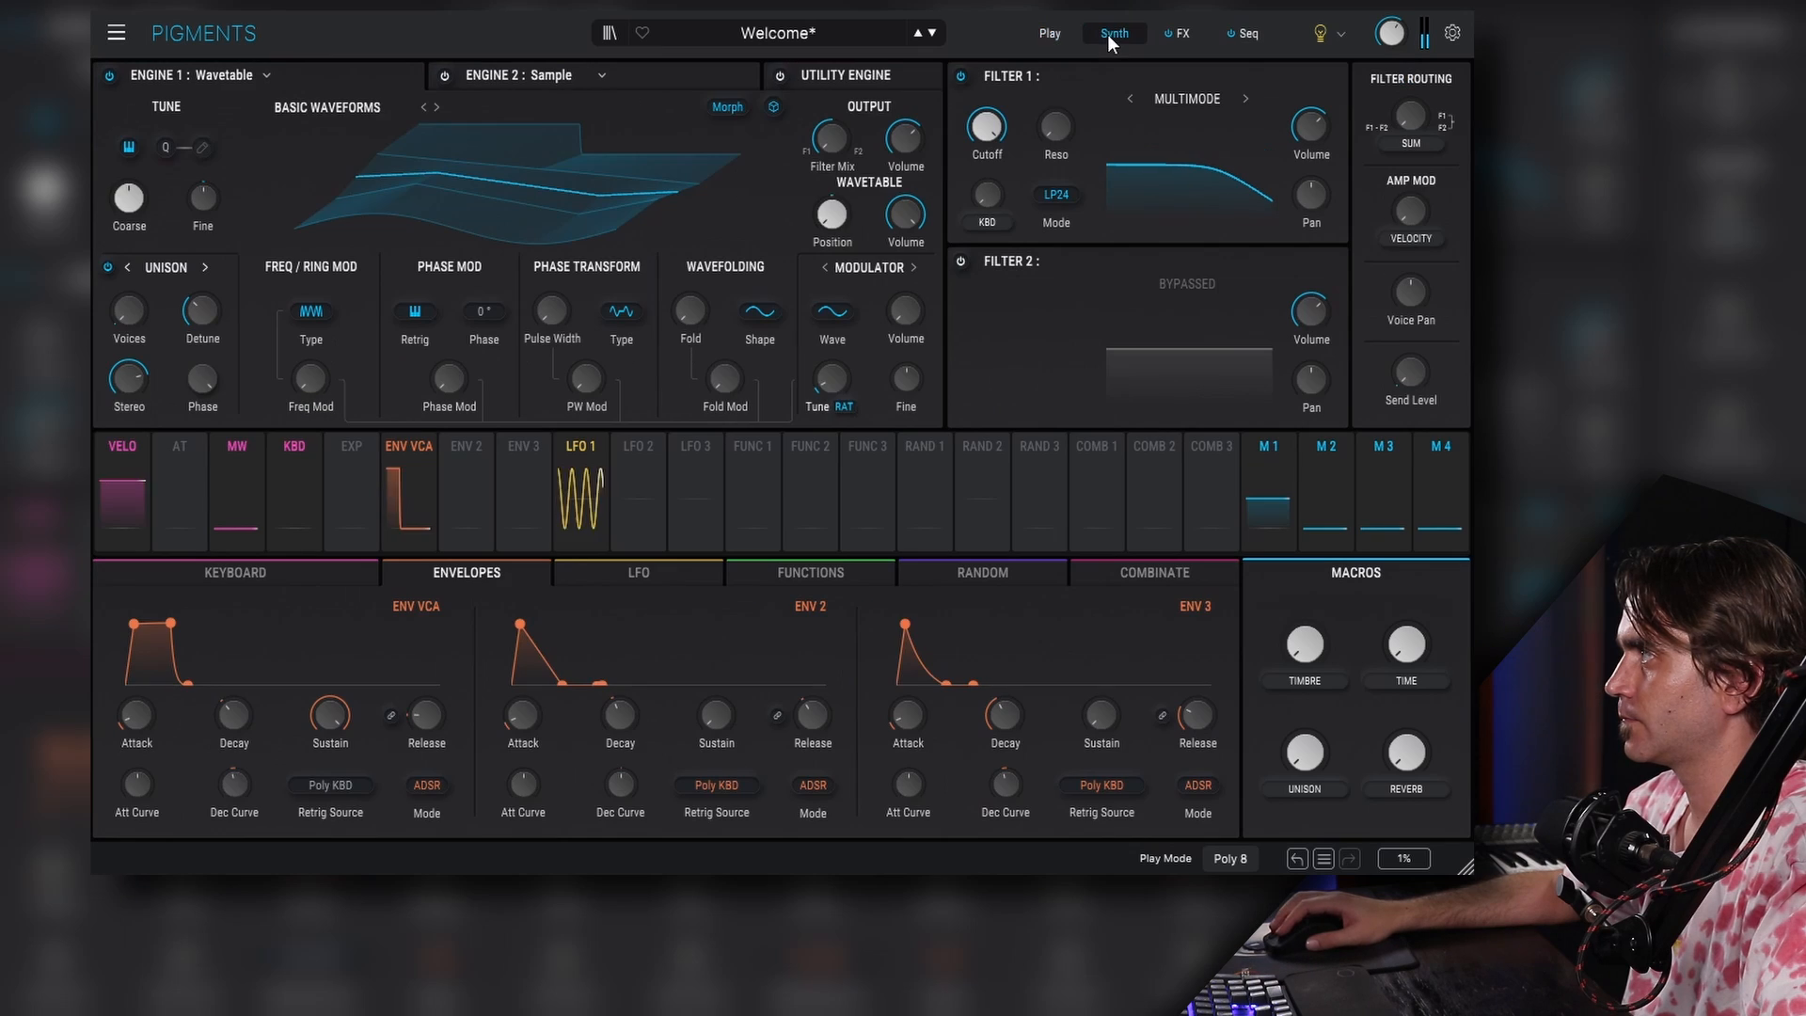
- Switch Filter 1's type to Mini
left_click(1166, 100)
left_click(1115, 193)
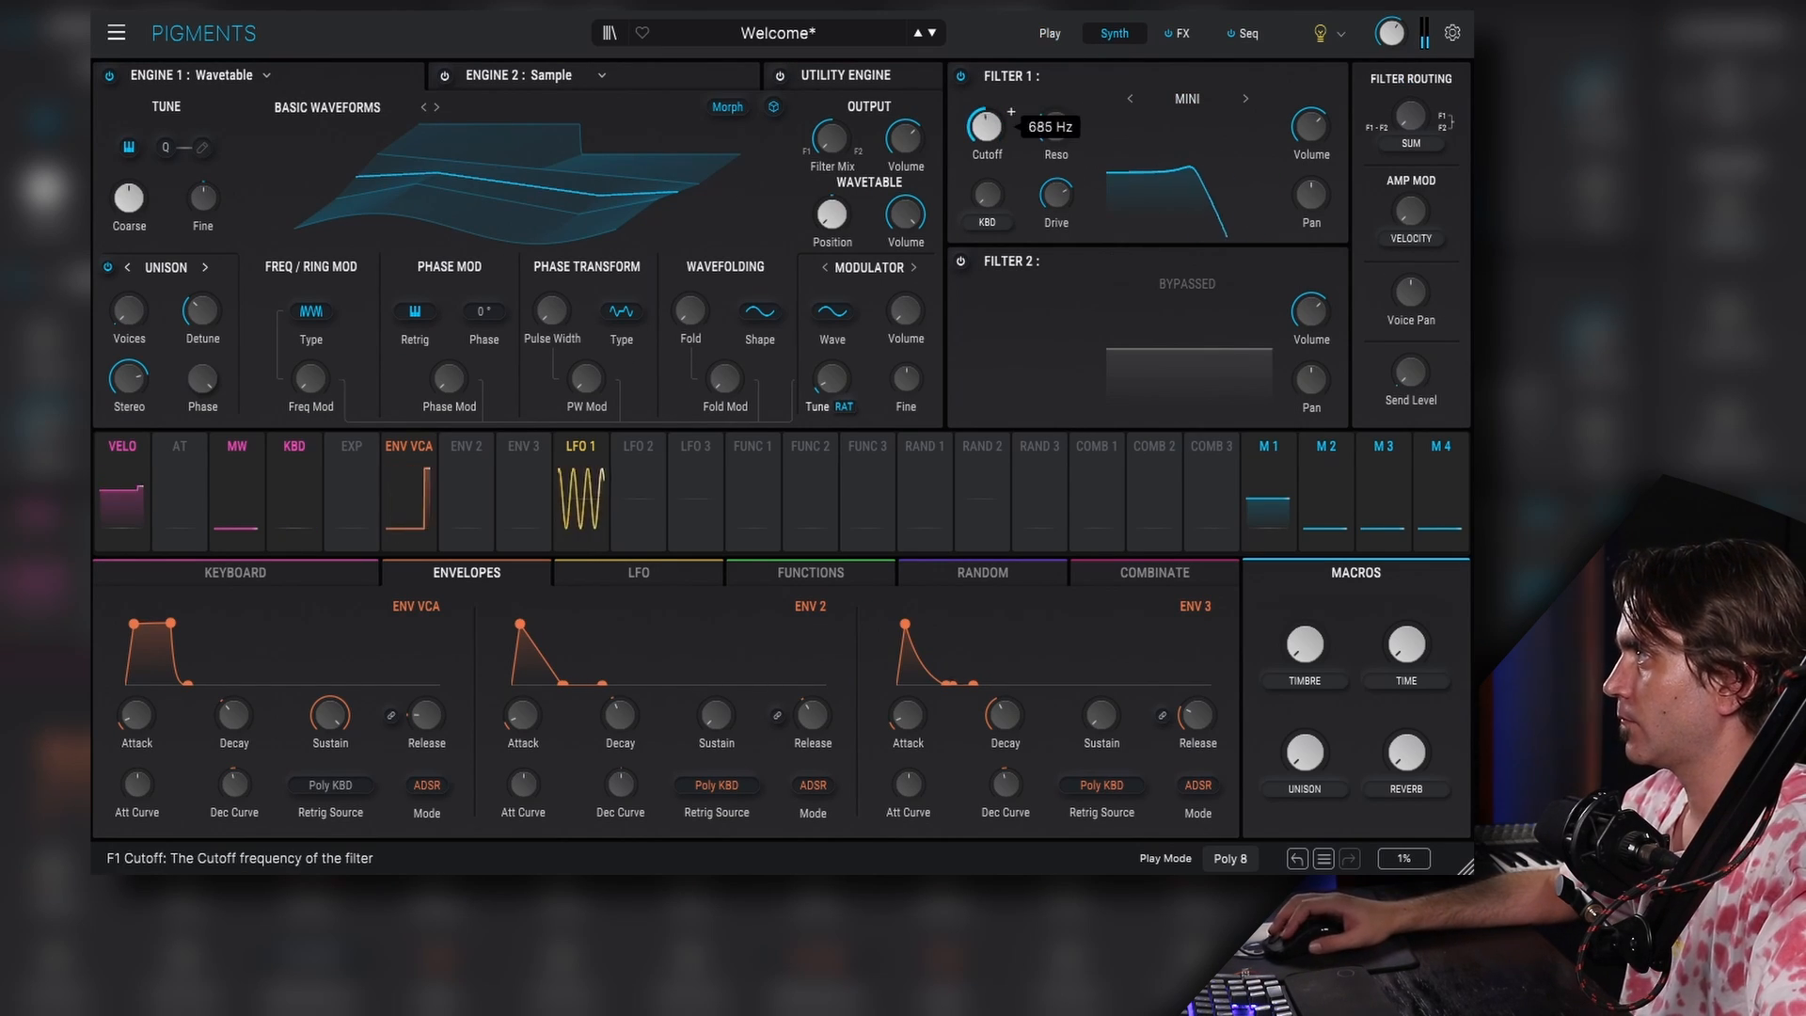
- Shorten Env 2's decay and route Env 2 to modulate Filter 1
left_click(485, 452)
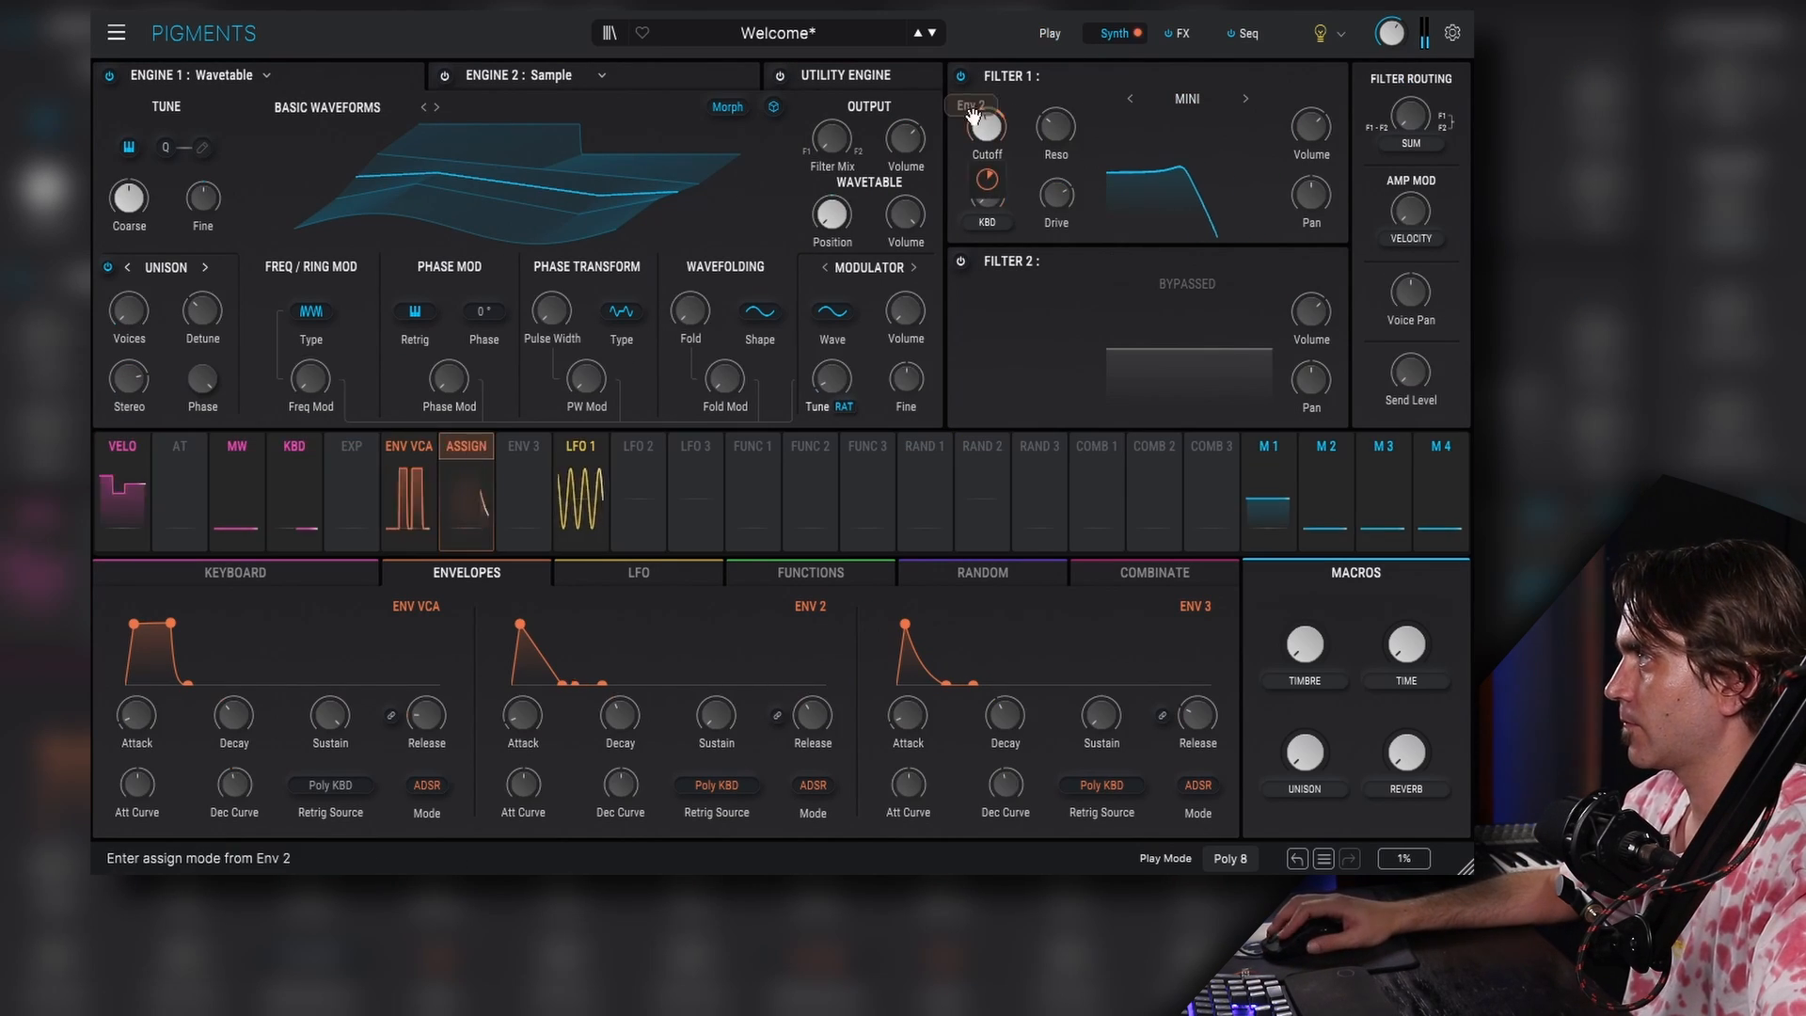
left_click_drag(623, 718, 623, 738)
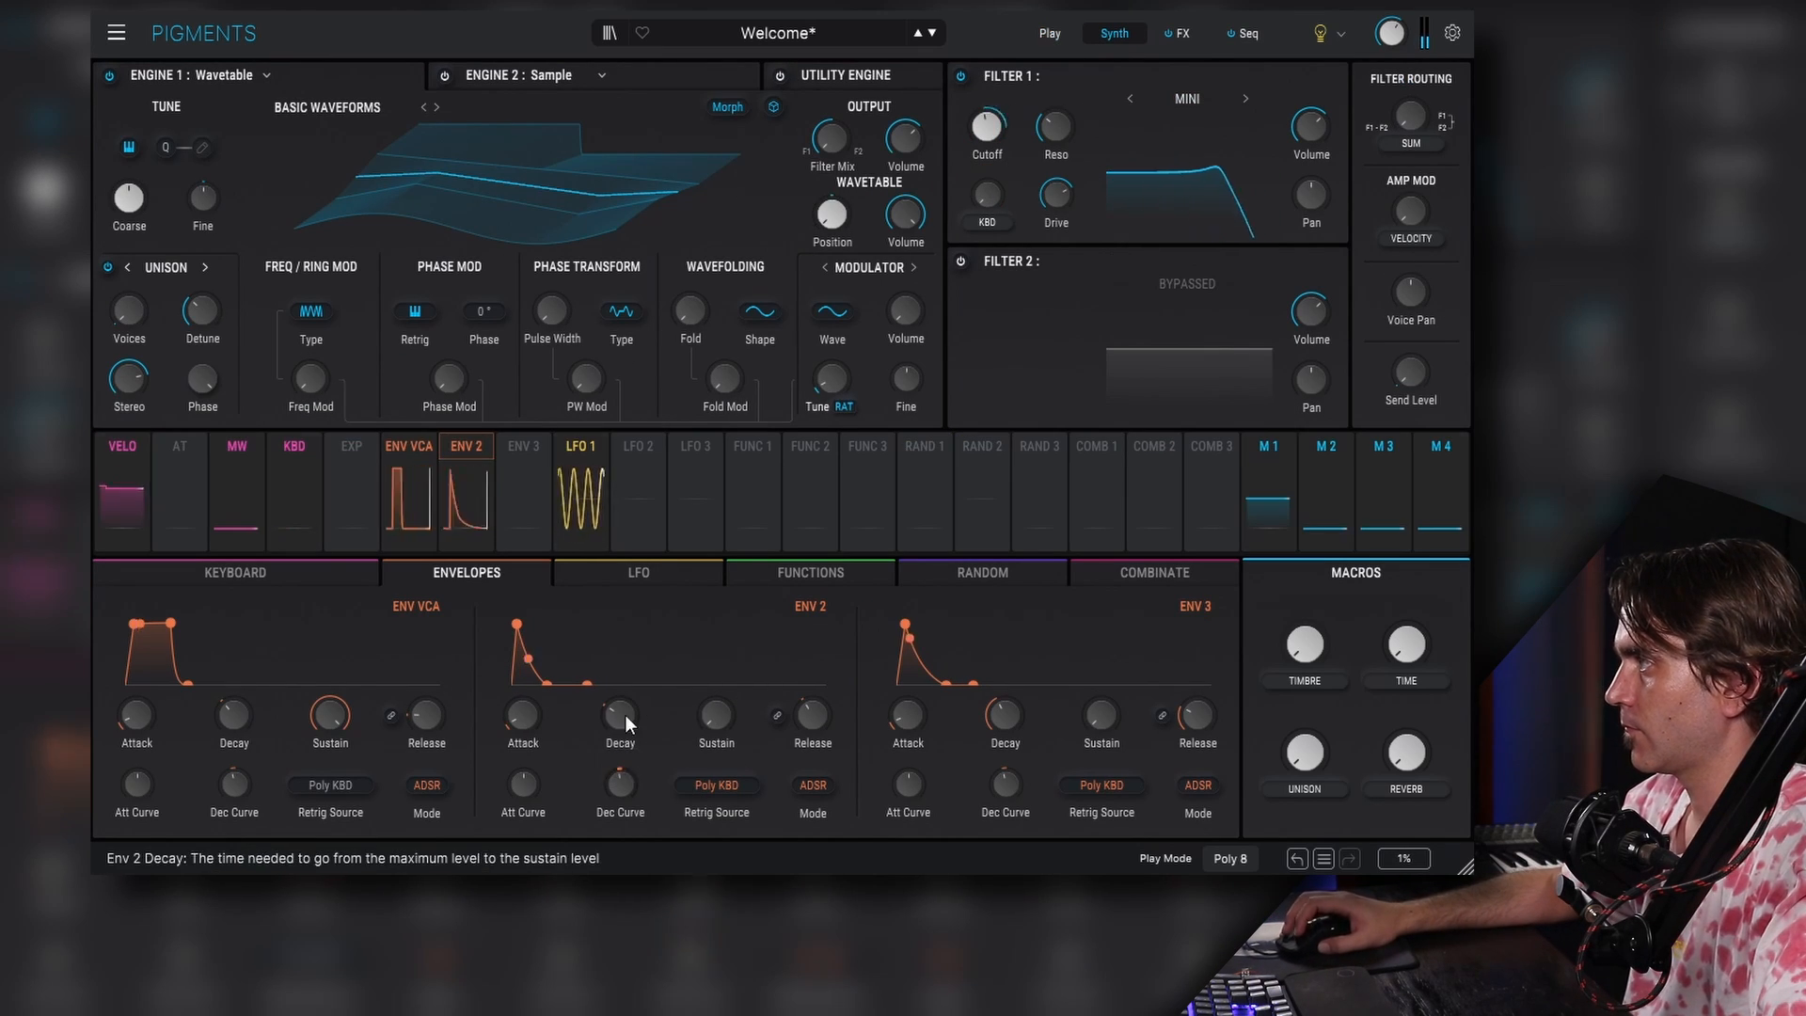
left_click_drag(988, 196, 988, 167)
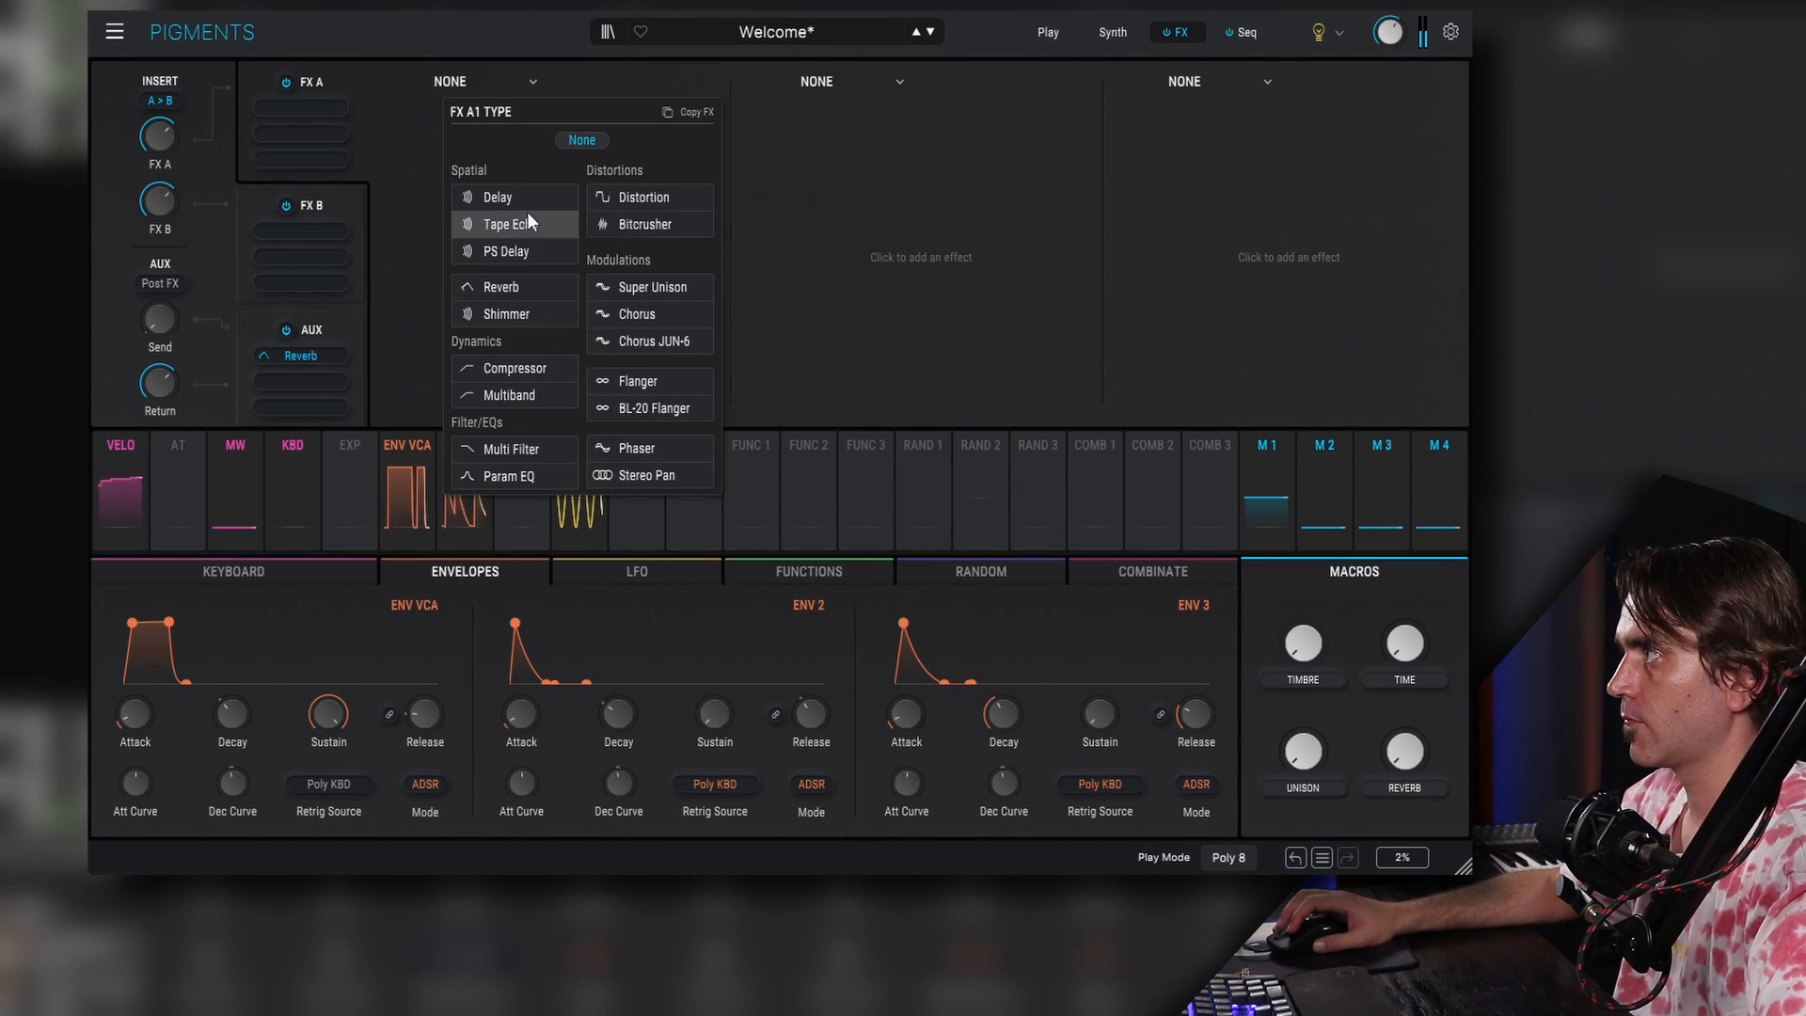
- Add a Distortion in Wavefolder mode to the first FX A slot and raise its drive
left_click(654, 197)
left_click(473, 110)
left_click(482, 288)
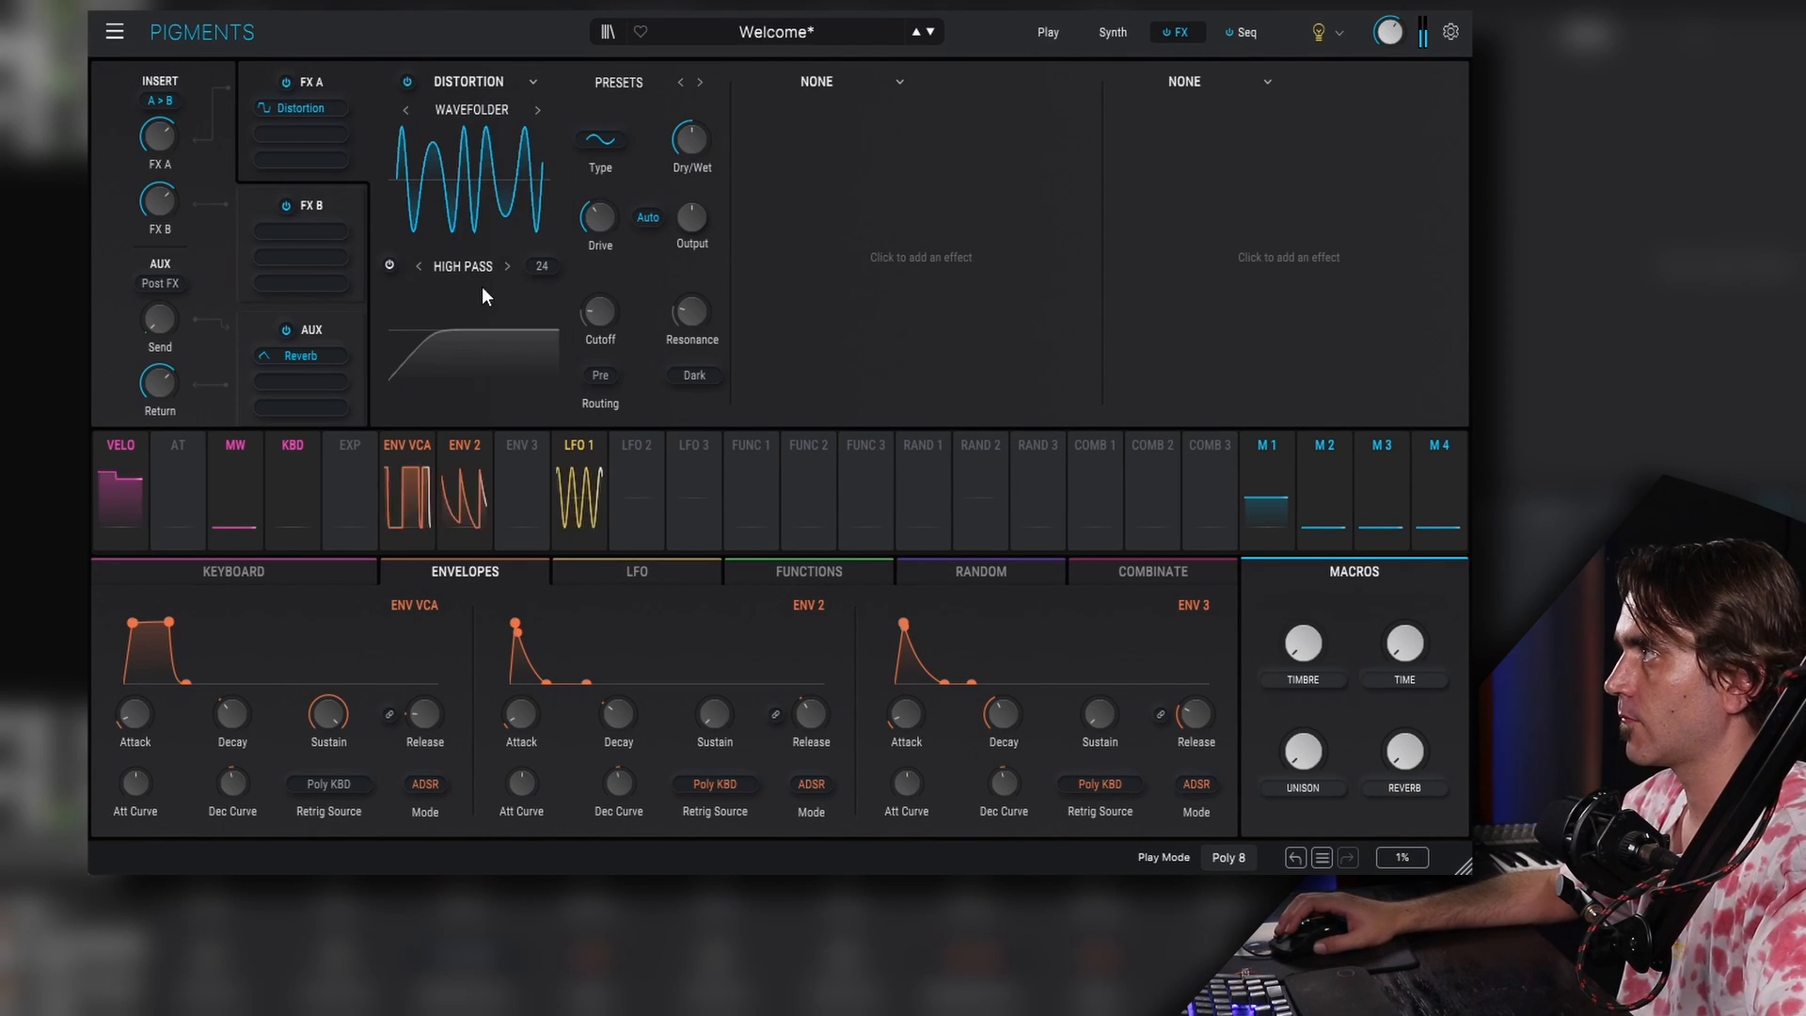
left_click_drag(599, 218, 599, 202)
- Add a Soft Clip Distortion to the second FX A slot and enable the wavefolder's high-pass filter
left_click(473, 110)
left_click(483, 309)
left_click_drag(691, 140, 691, 122)
left_click(389, 265)
left_click_drag(599, 312, 599, 306)
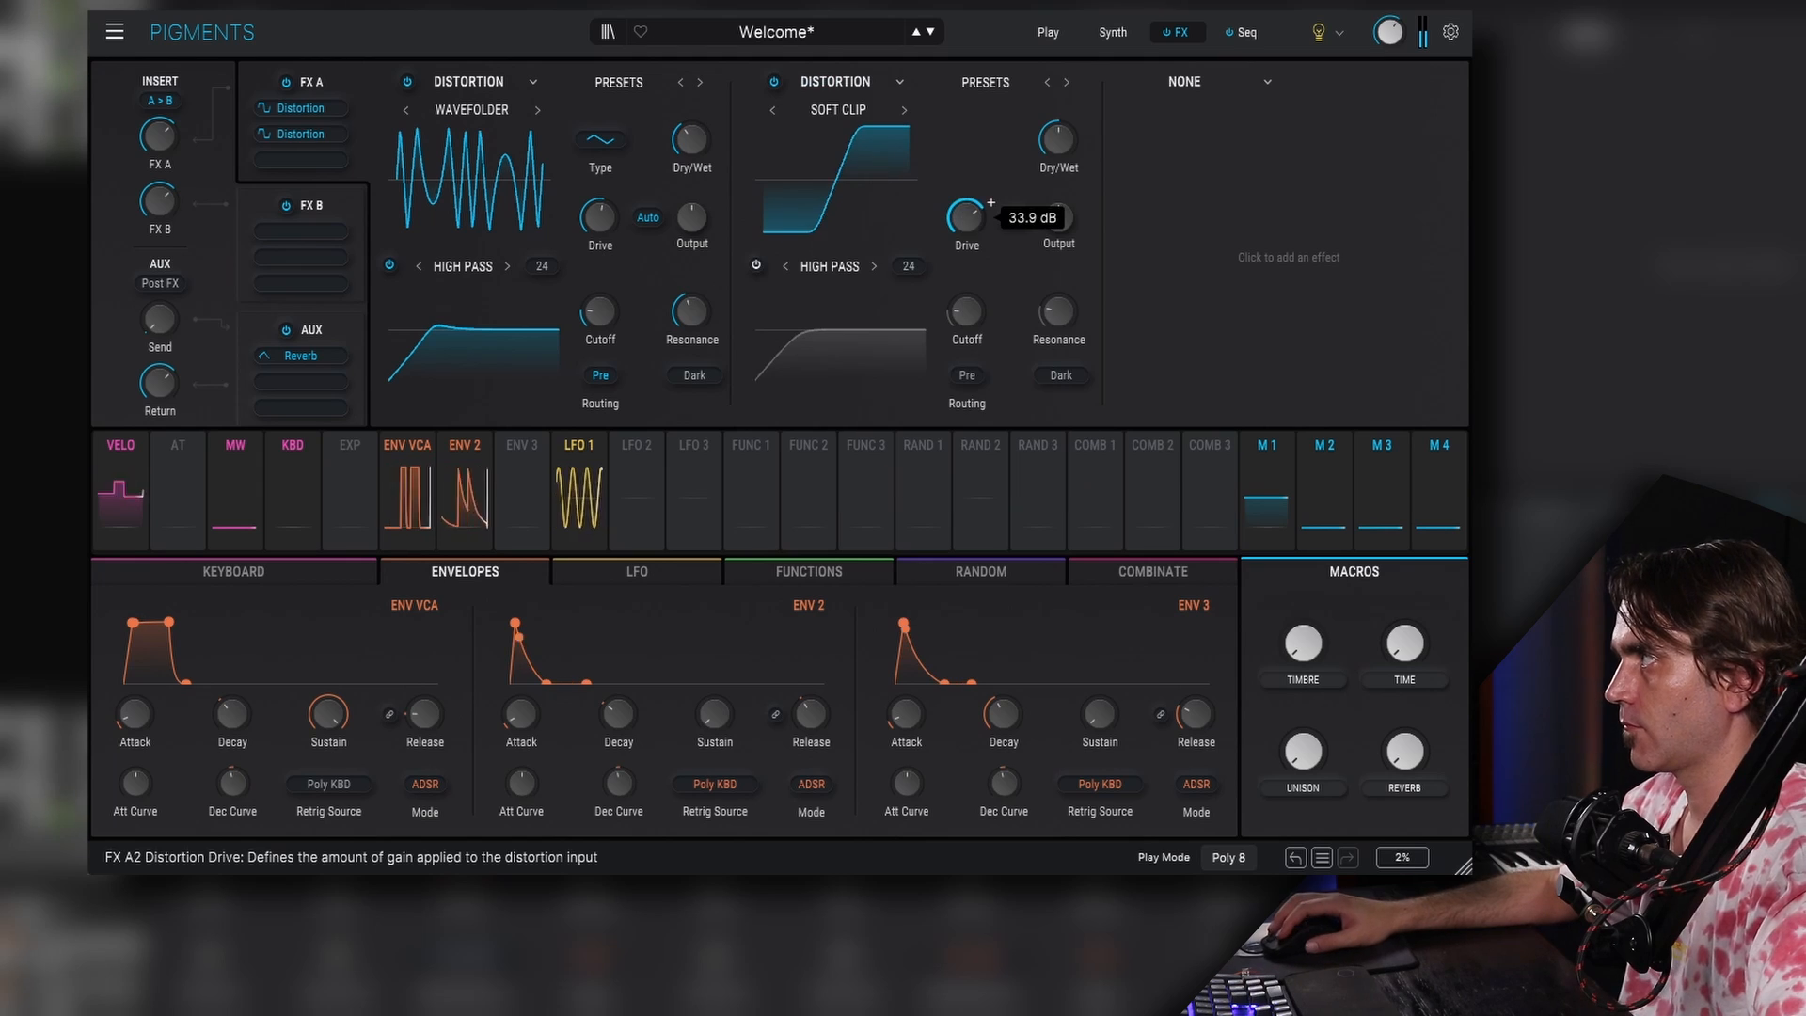
- Add a Tape Echo to the third FX A slot
left_click(1210, 81)
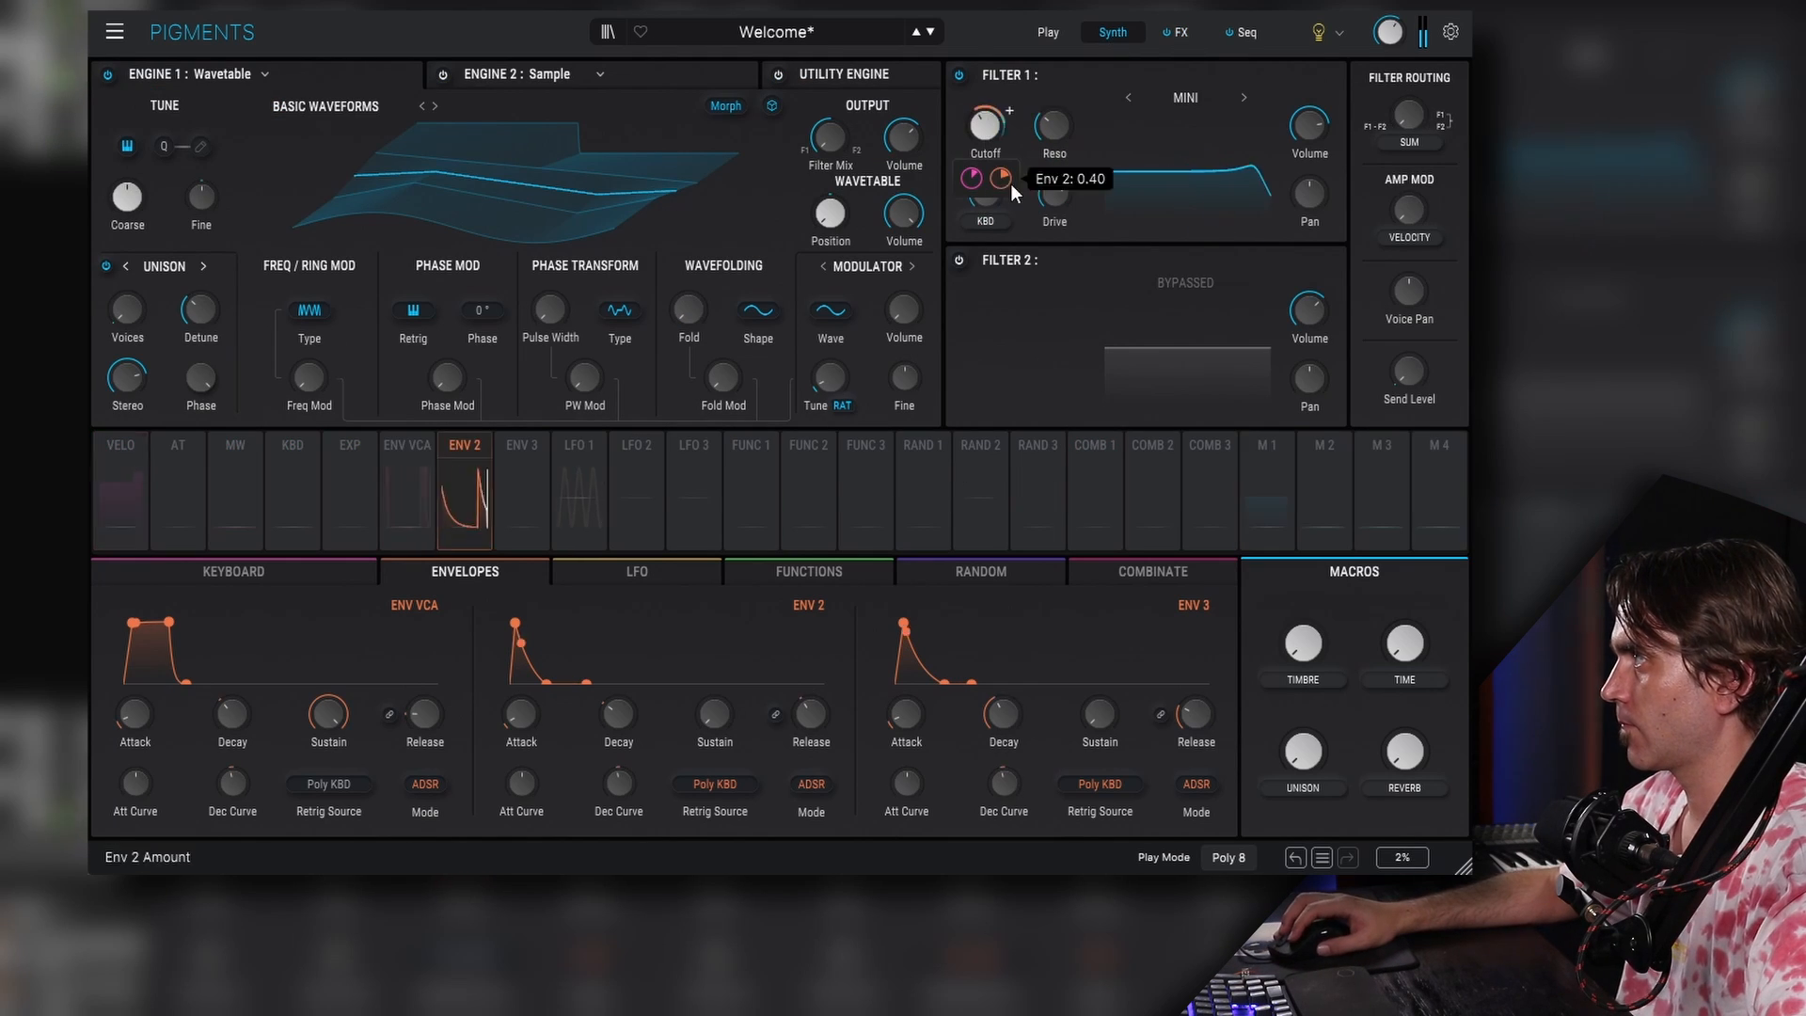
left_click(1176, 32)
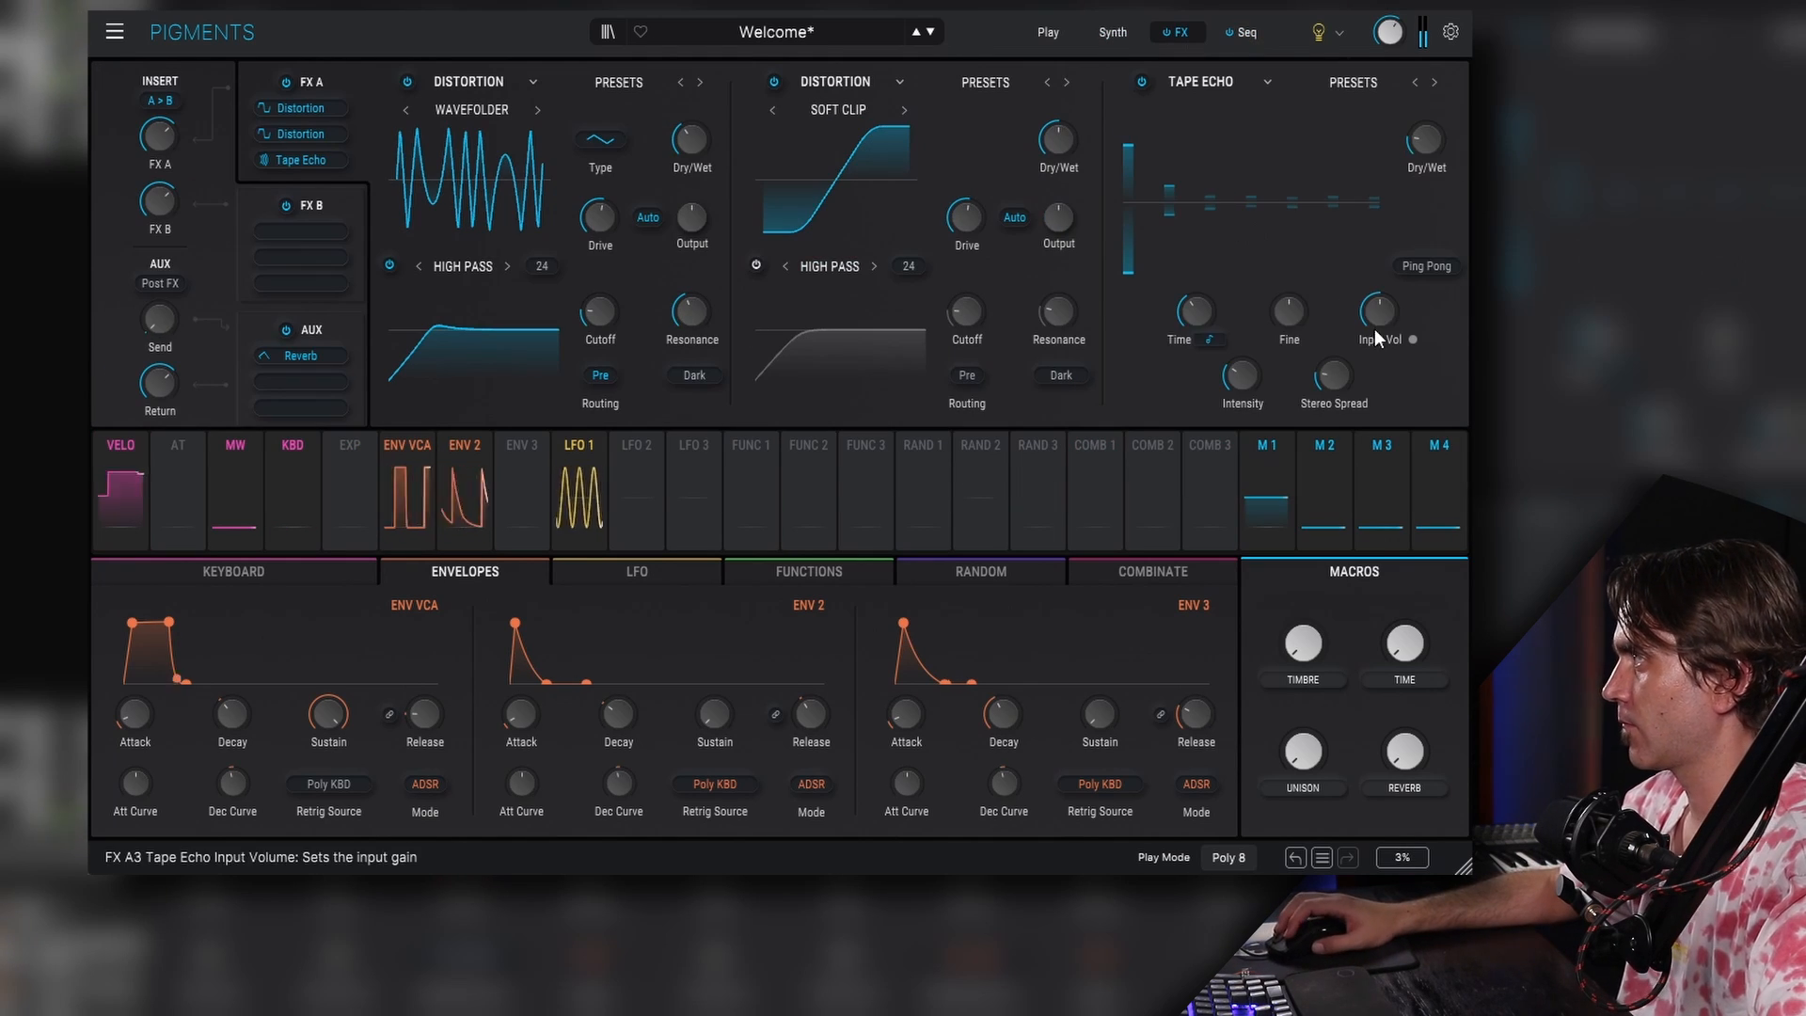
- Set the sequencer's generation scale to Acid and regenerate the sequence
left_click(1242, 32)
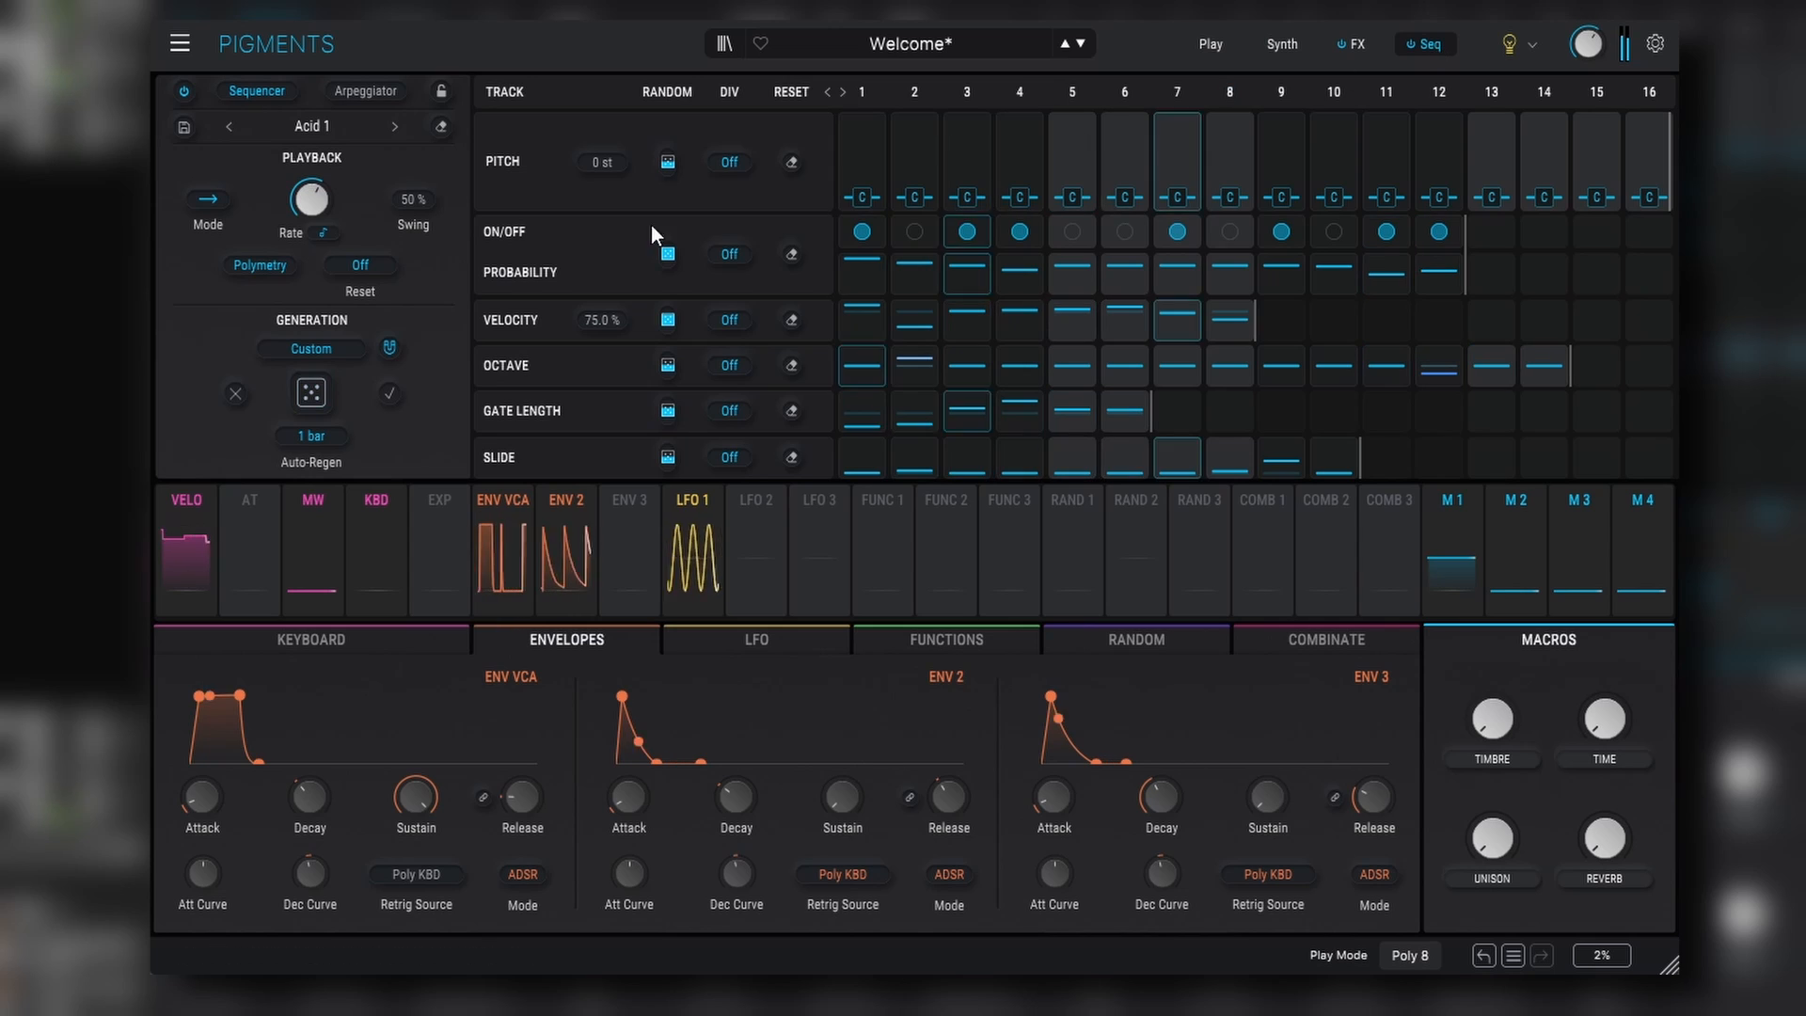
left_click(312, 350)
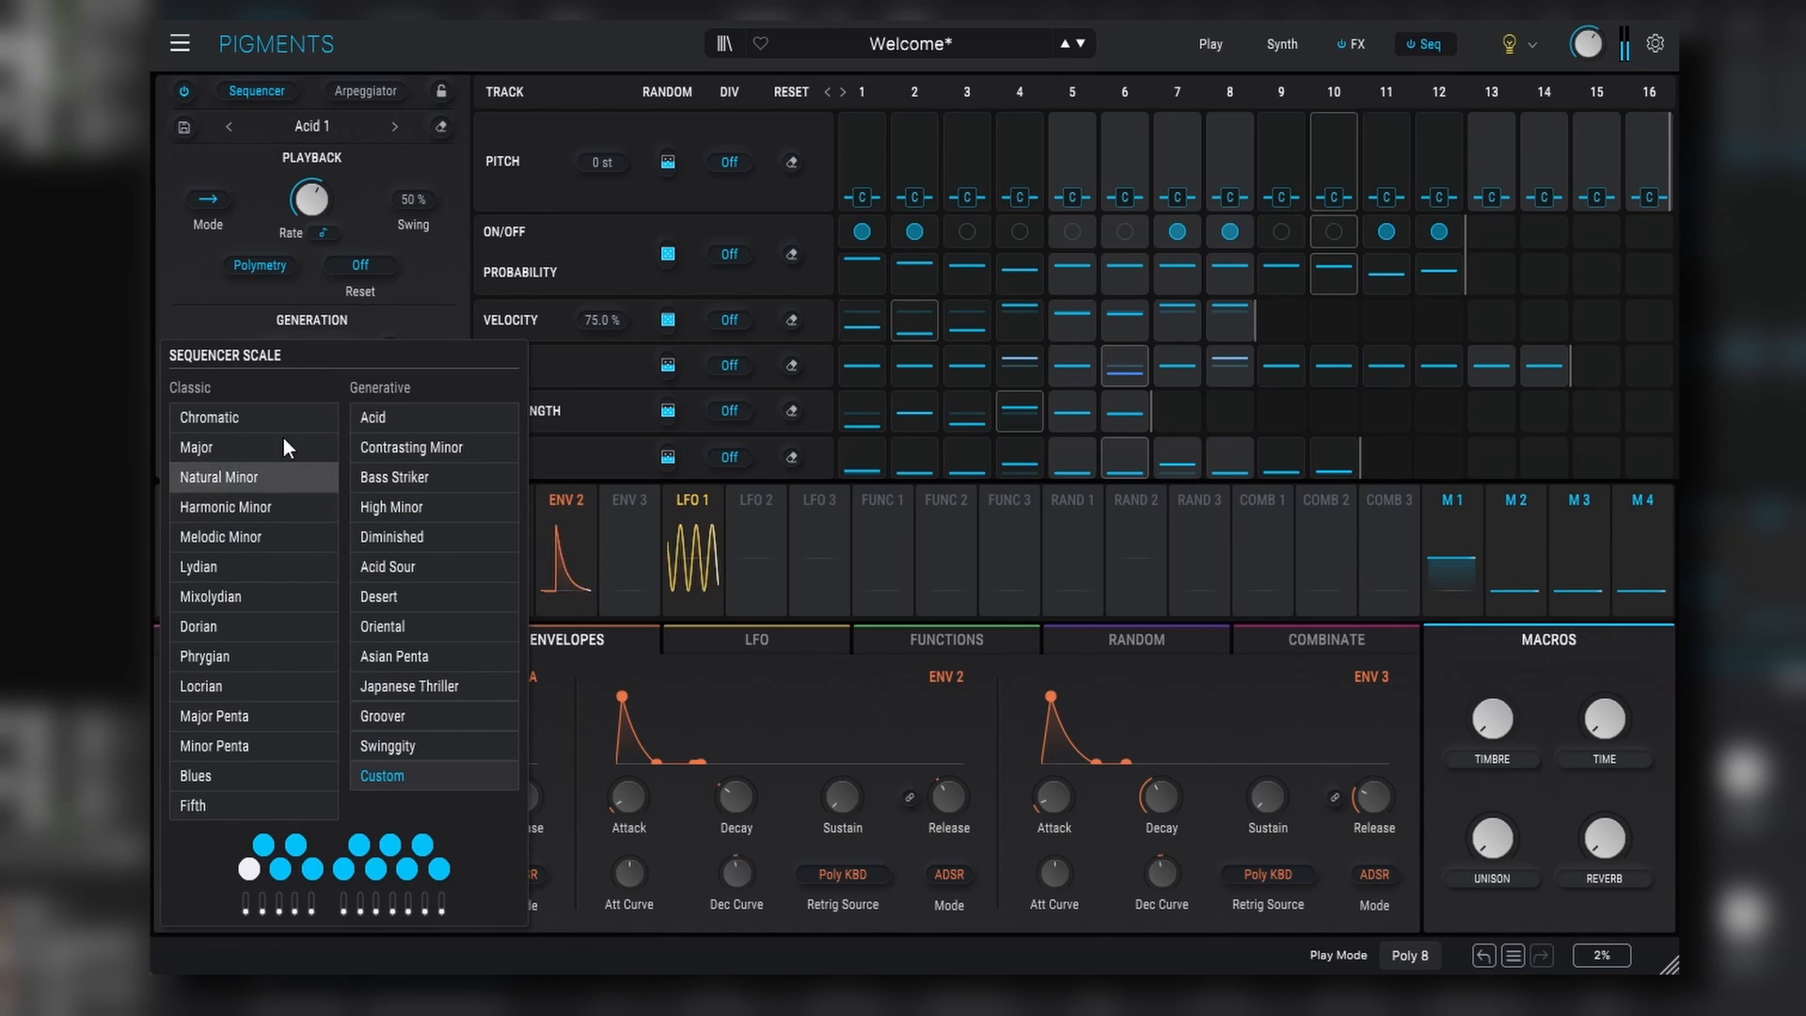
left_click(366, 420)
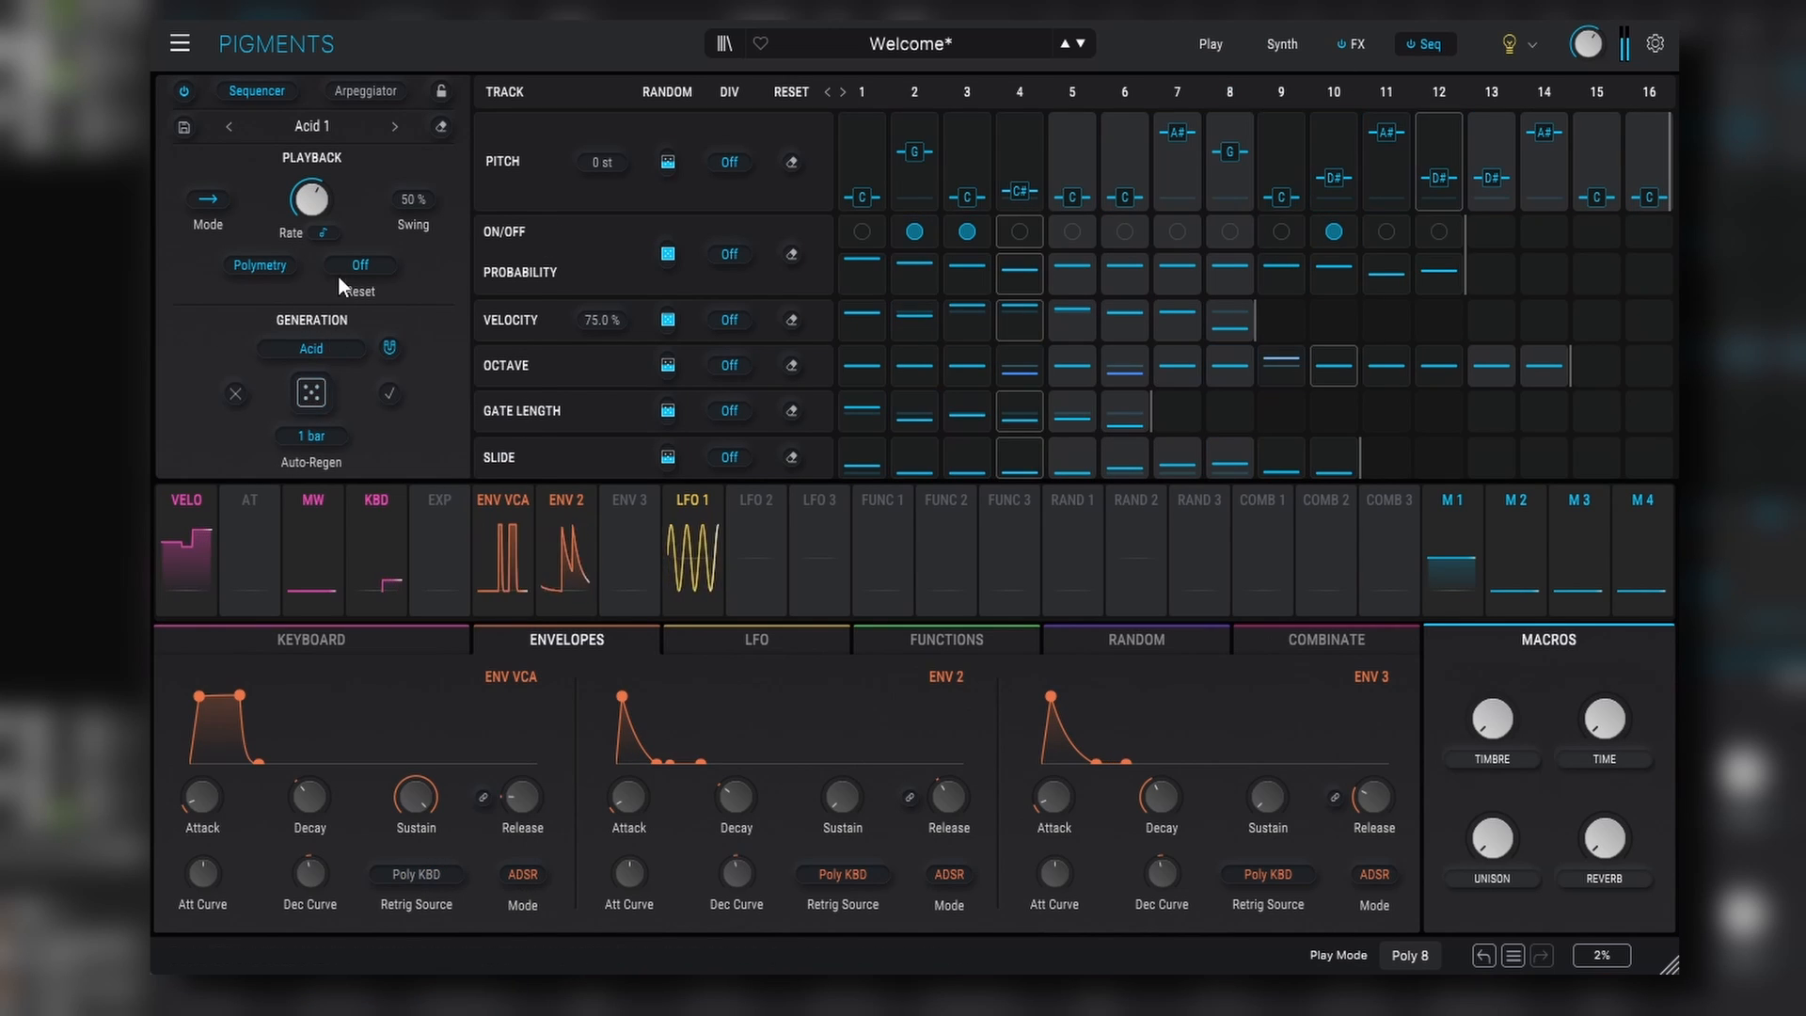
left_click(312, 397)
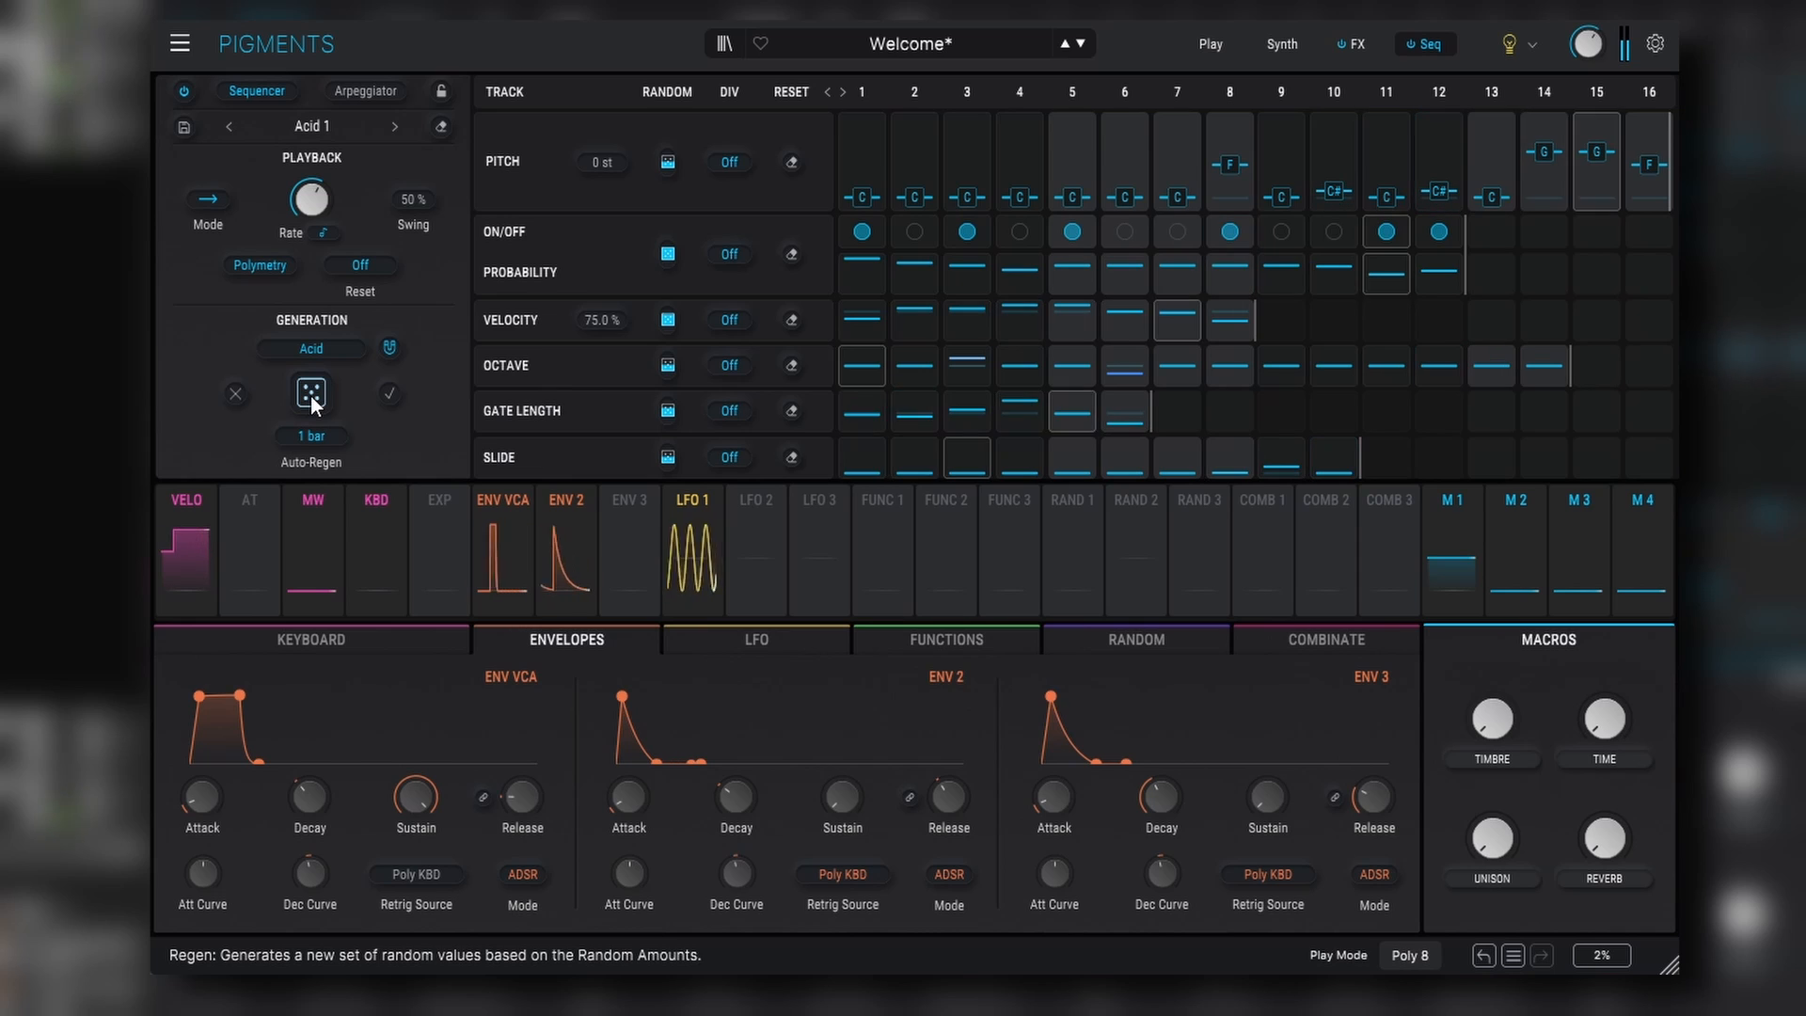
- Turn off Polymetry and raise the Slide, Gate Length and Pitch random amounts, Pitch to 100%
left_click(260, 265)
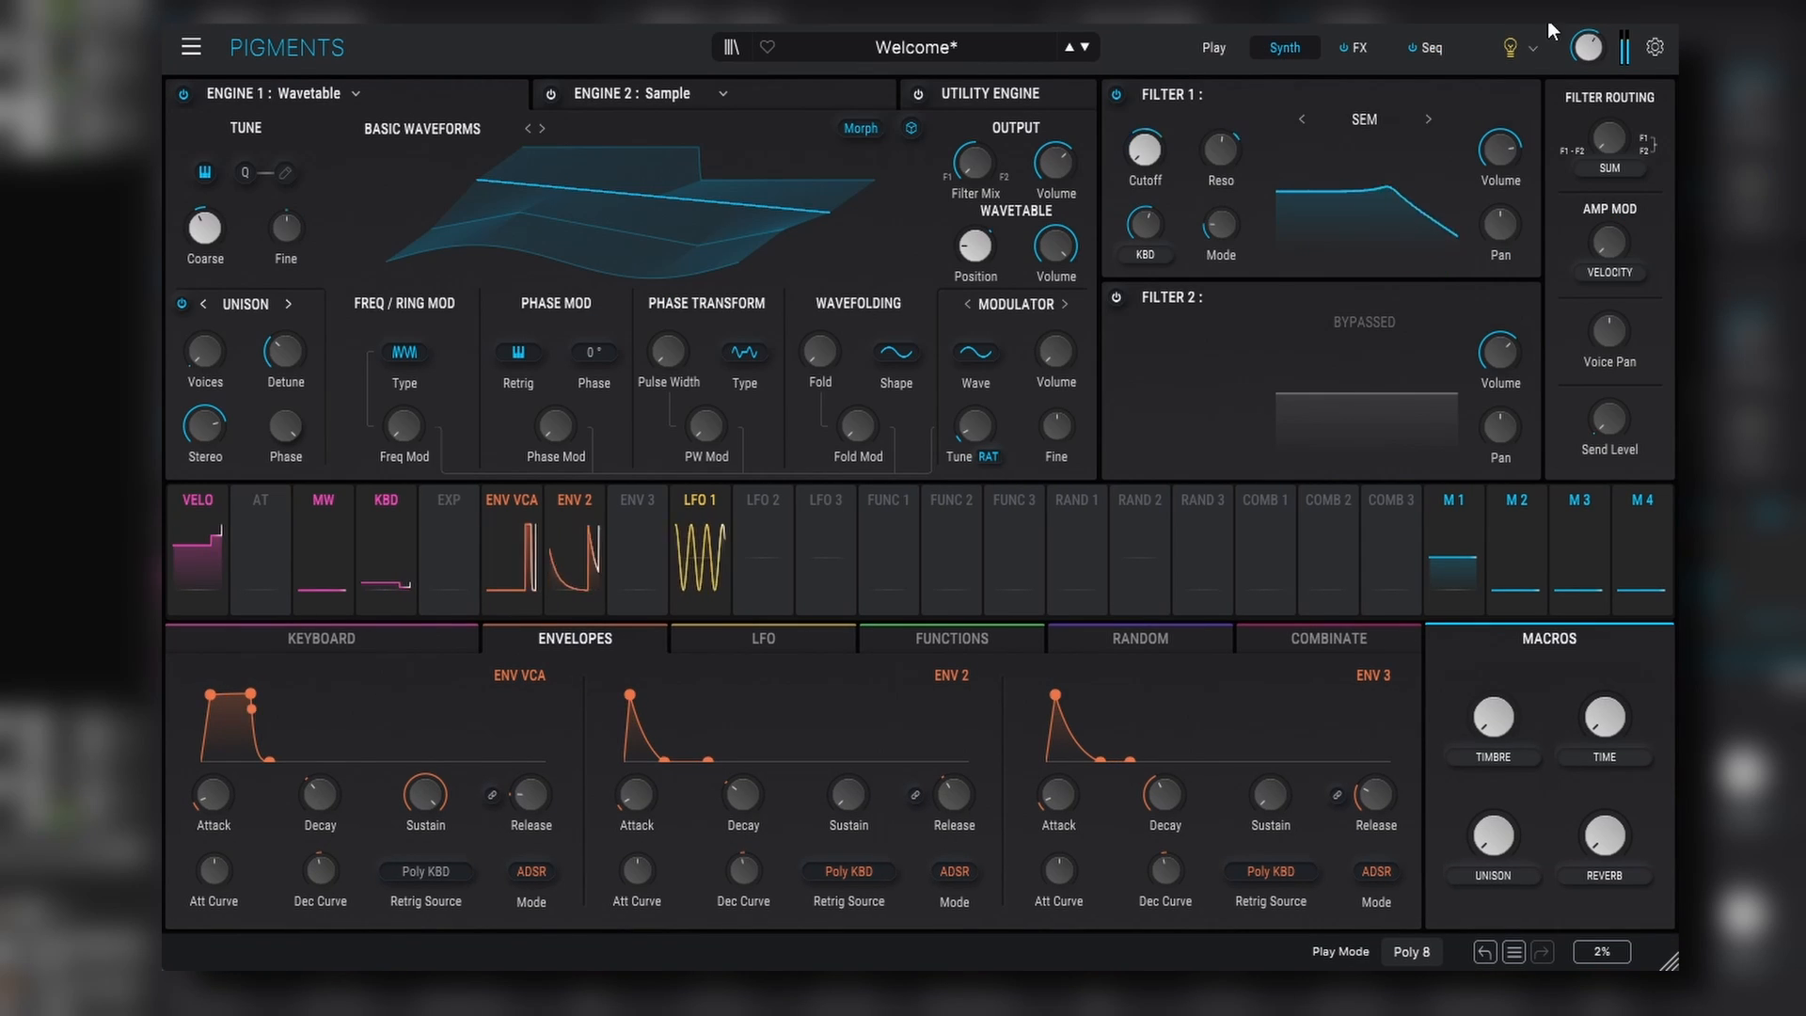
left_click(1430, 49)
left_click_drag(672, 464, 672, 414)
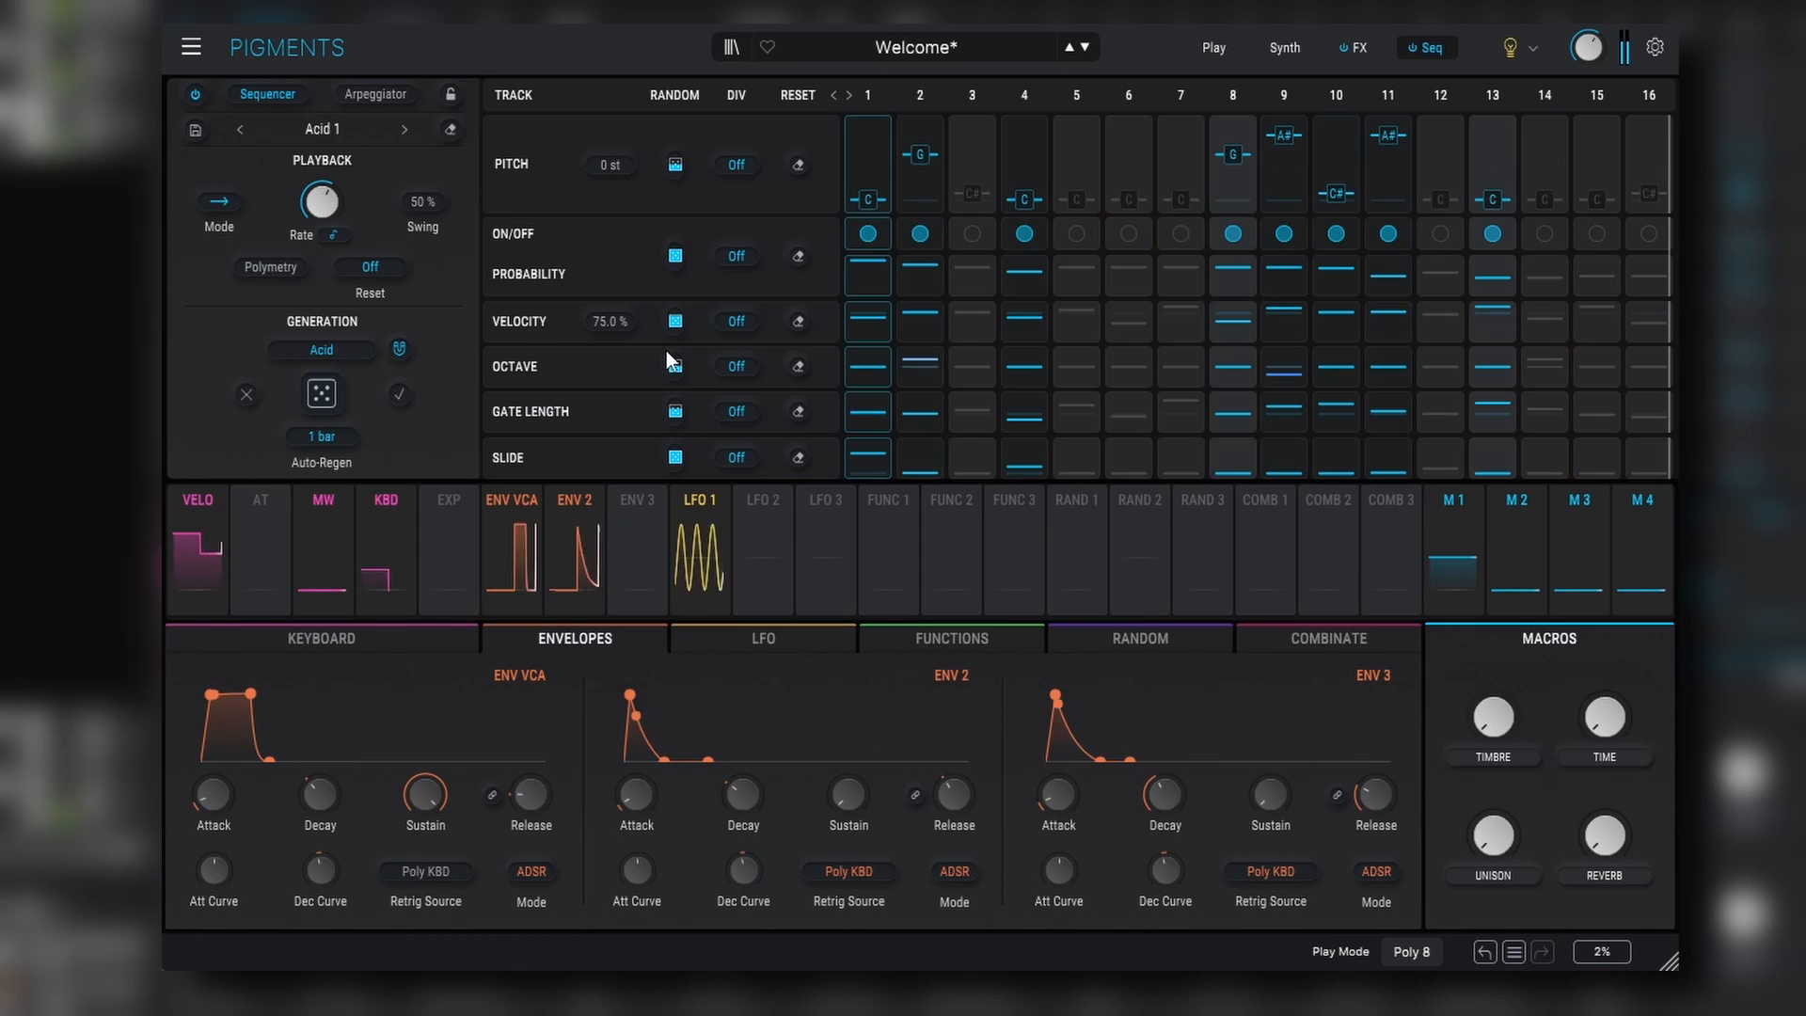
left_click_drag(681, 410, 676, 408)
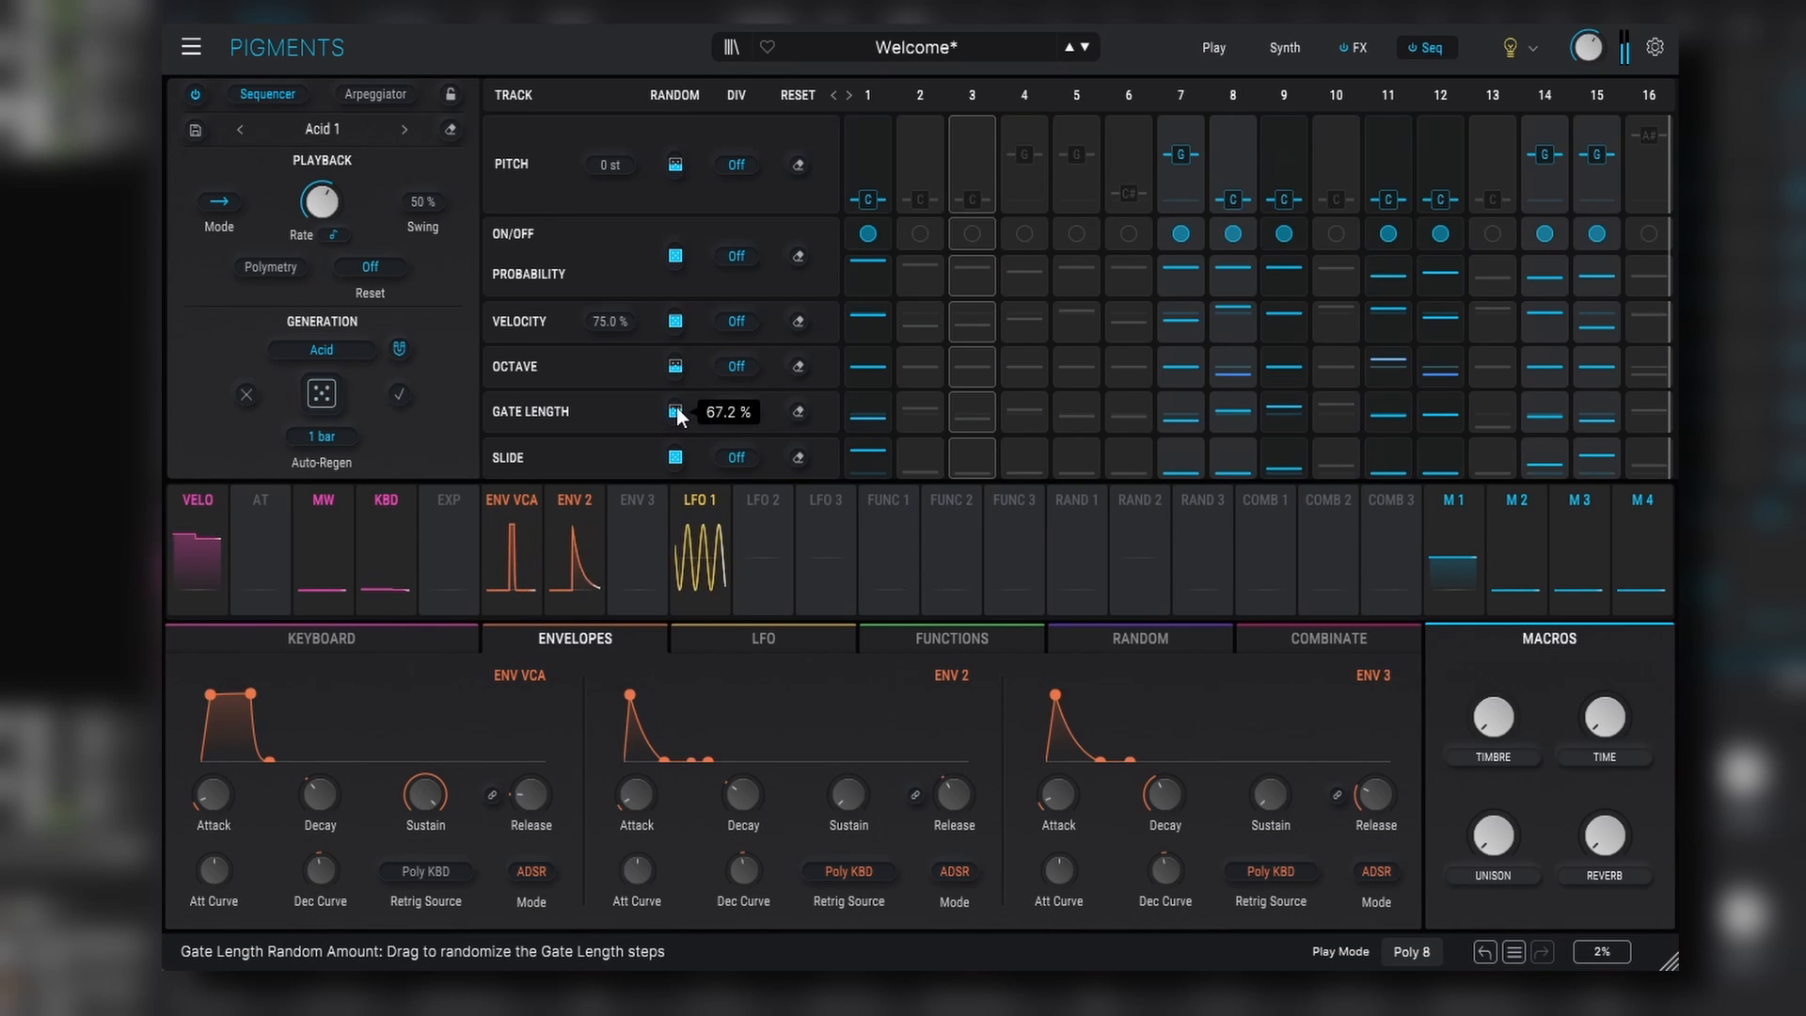
left_click_drag(674, 167, 681, 165)
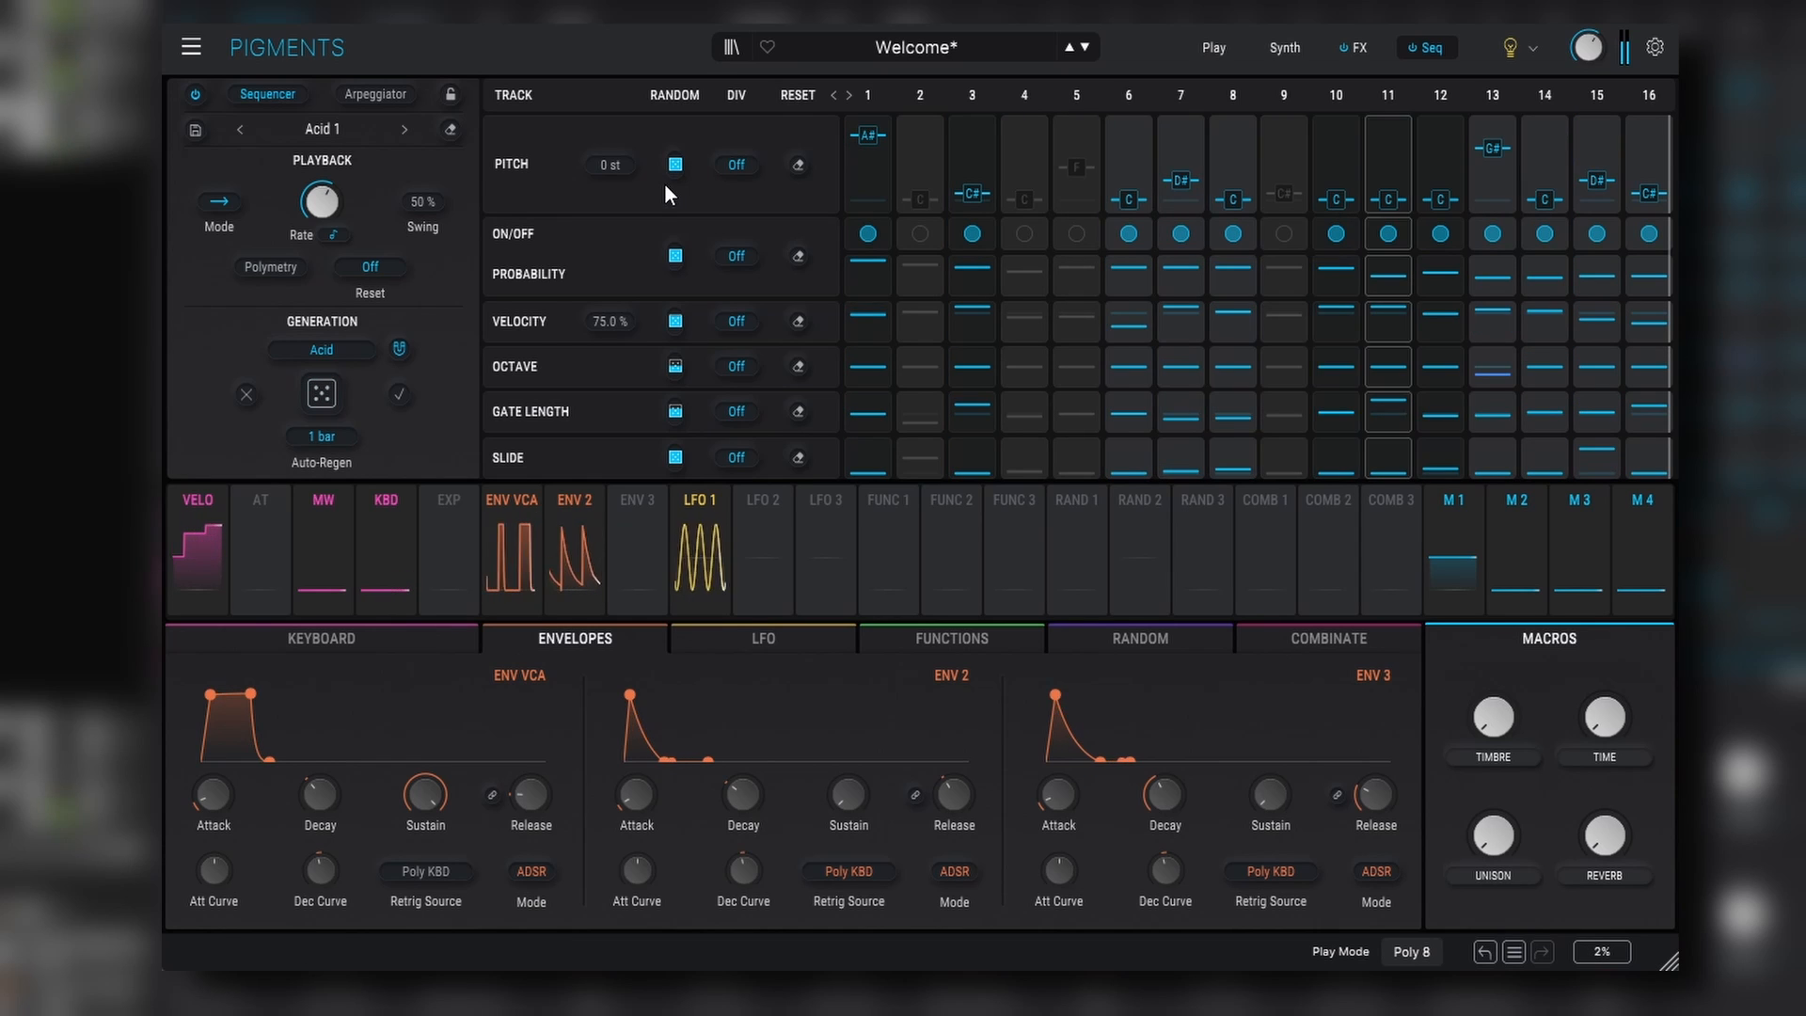
mouse_move(680, 167)
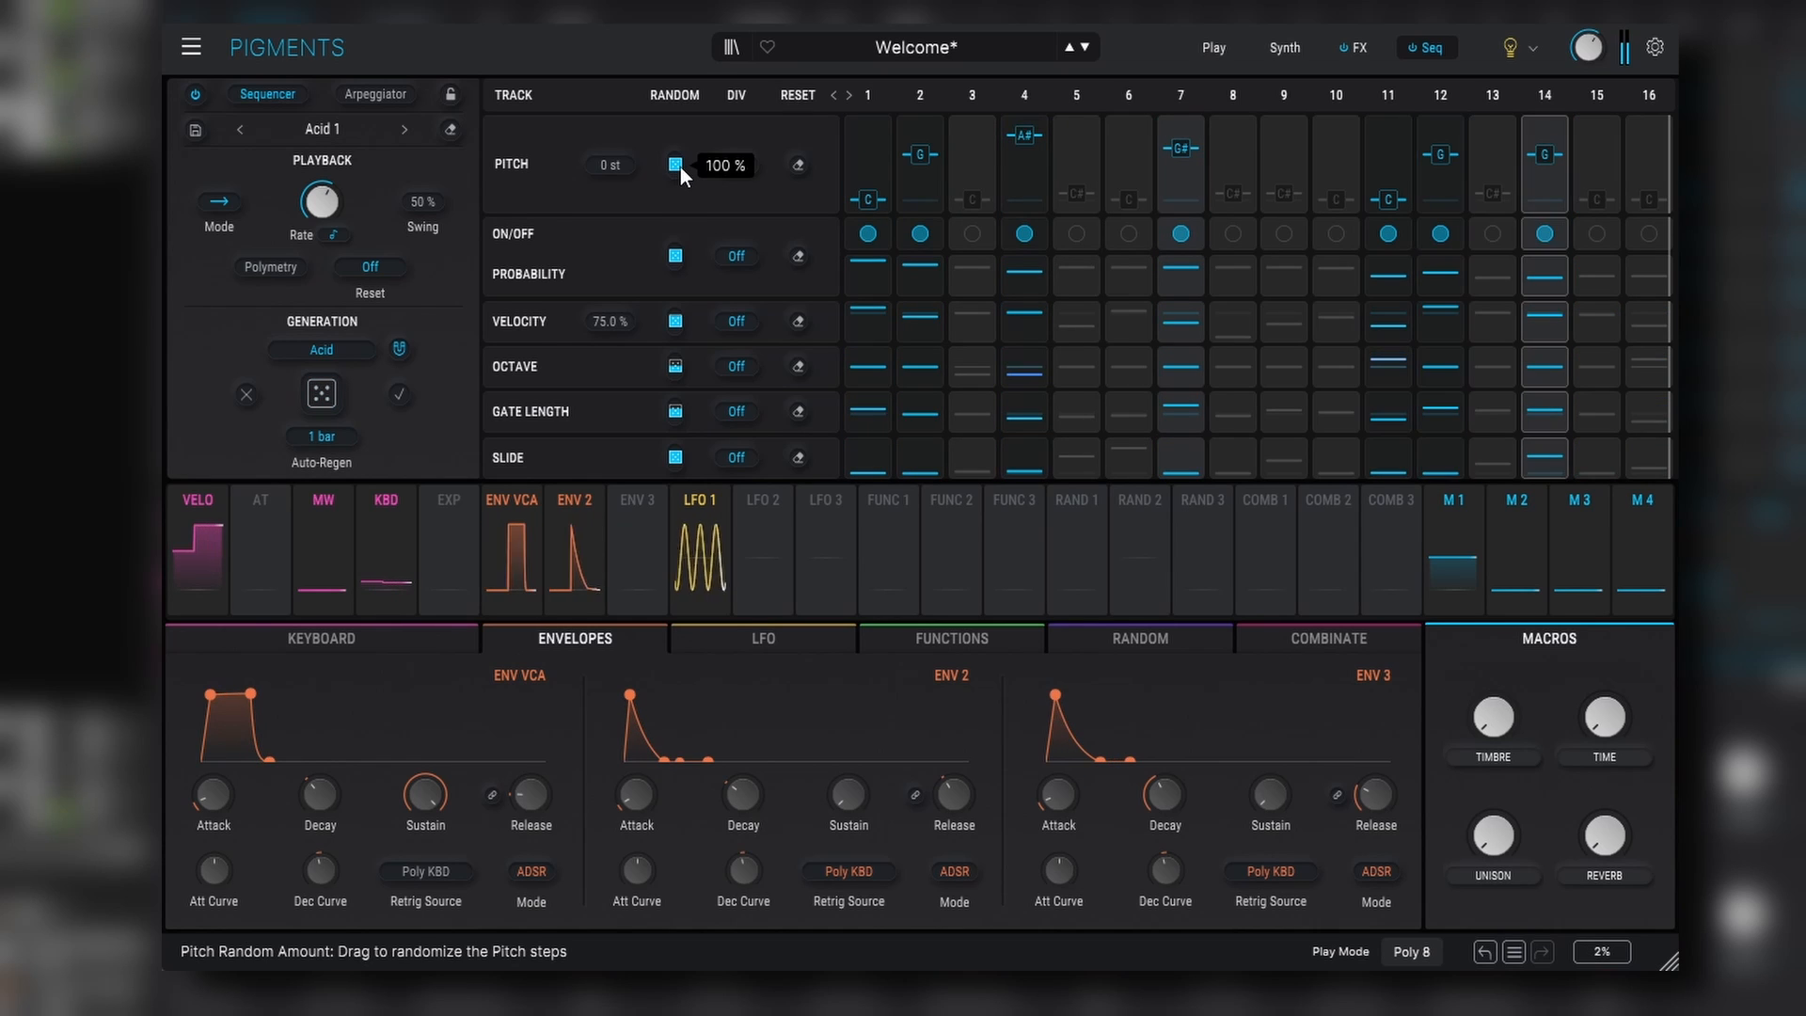
- Turn Auto-Regen off and regenerate the sequence
left_click(331, 437)
left_click(235, 504)
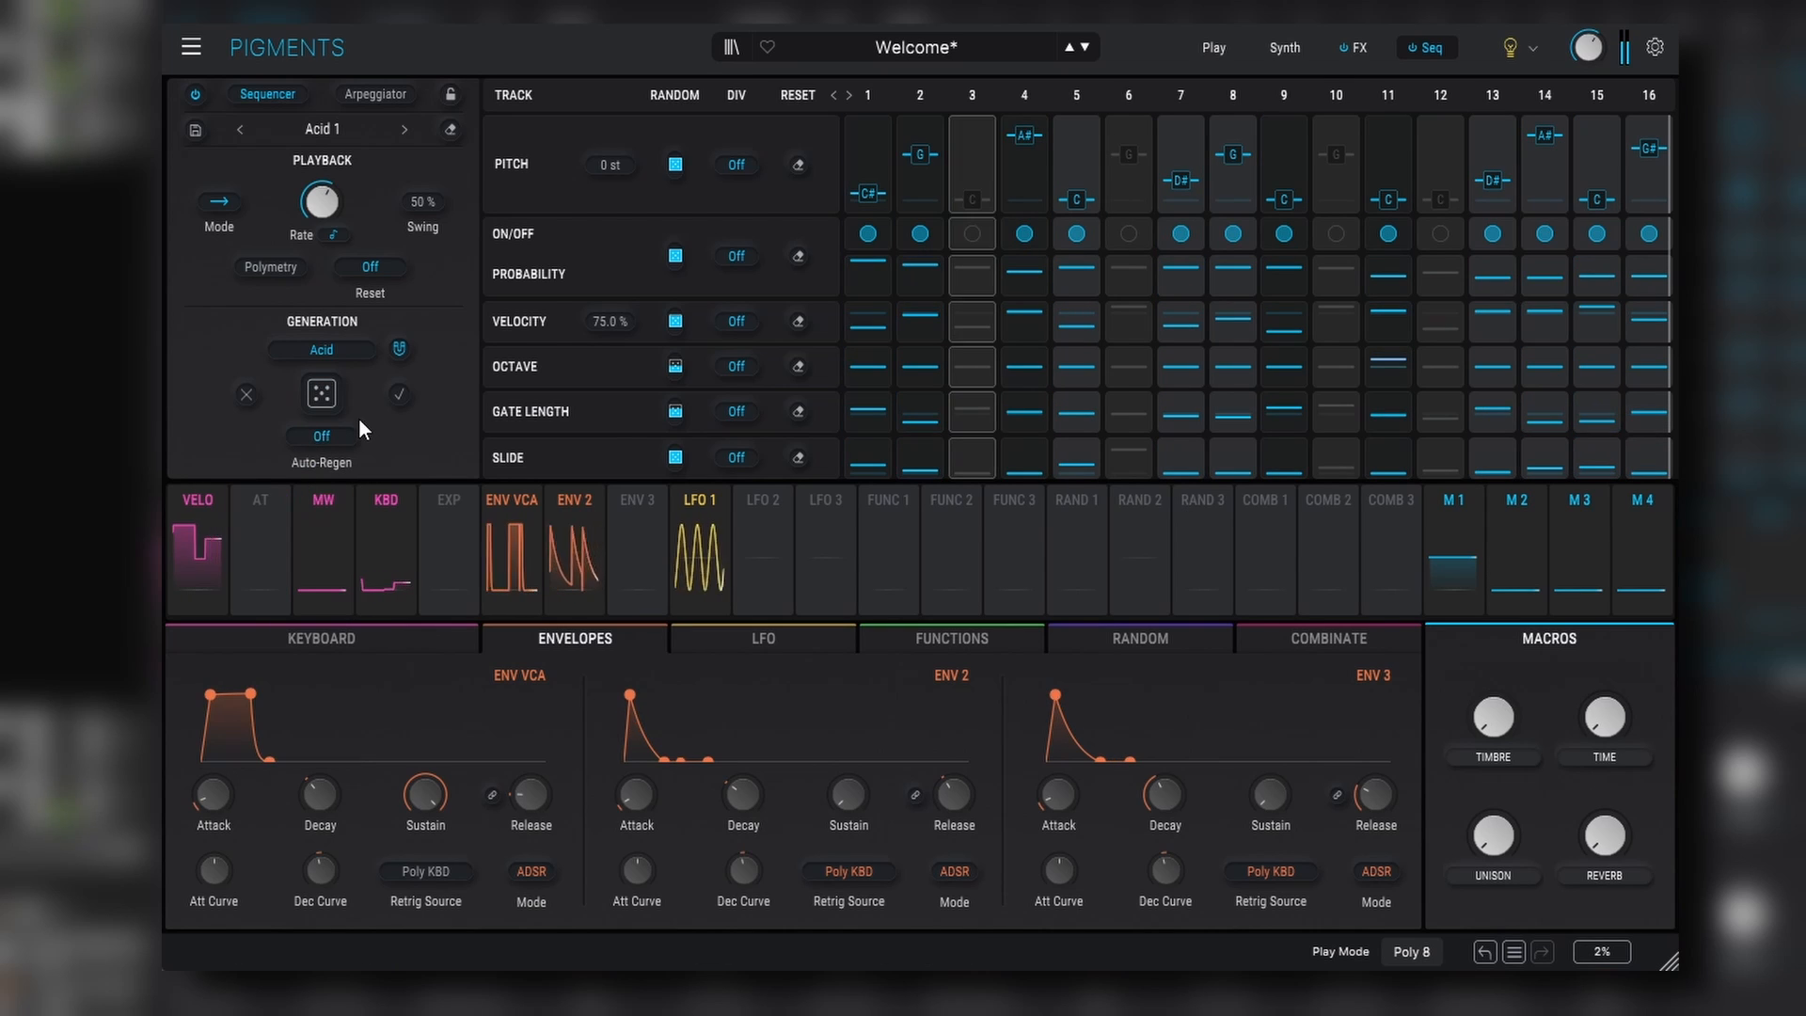
left_click(325, 391)
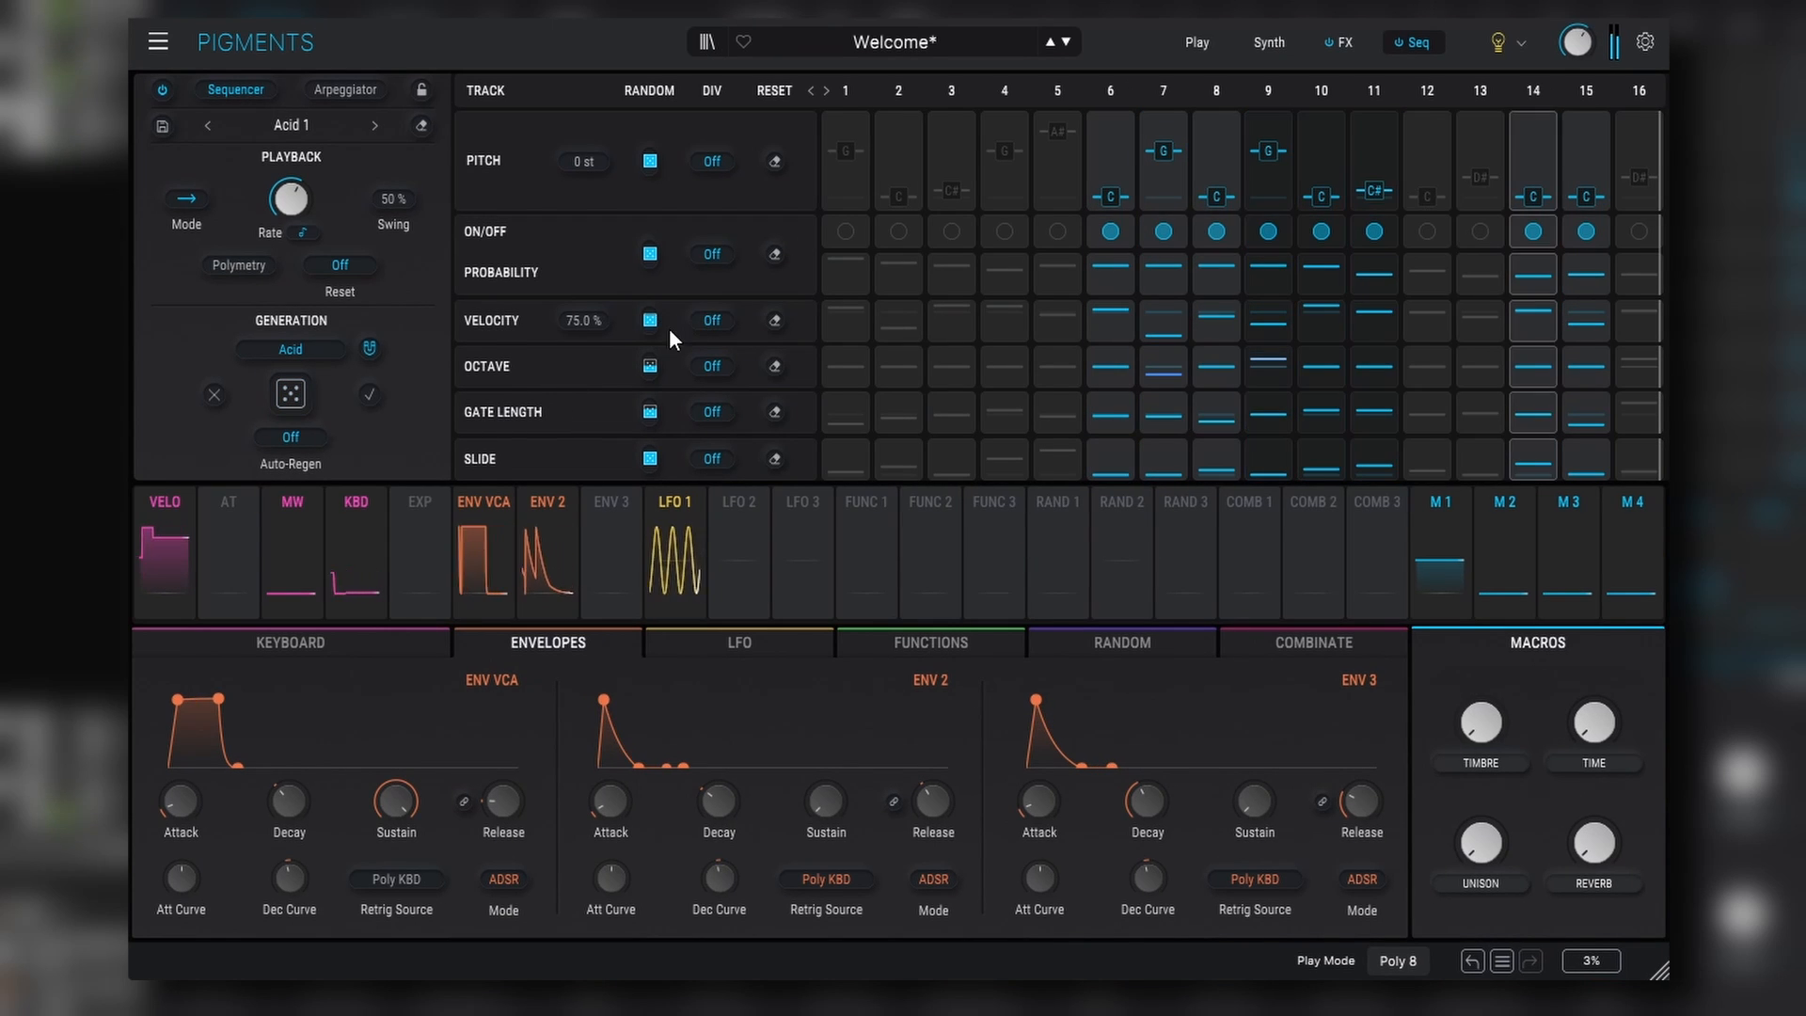
- Set the Velocity track's value to 19.8%
left_click_drag(663, 320, 684, 350)
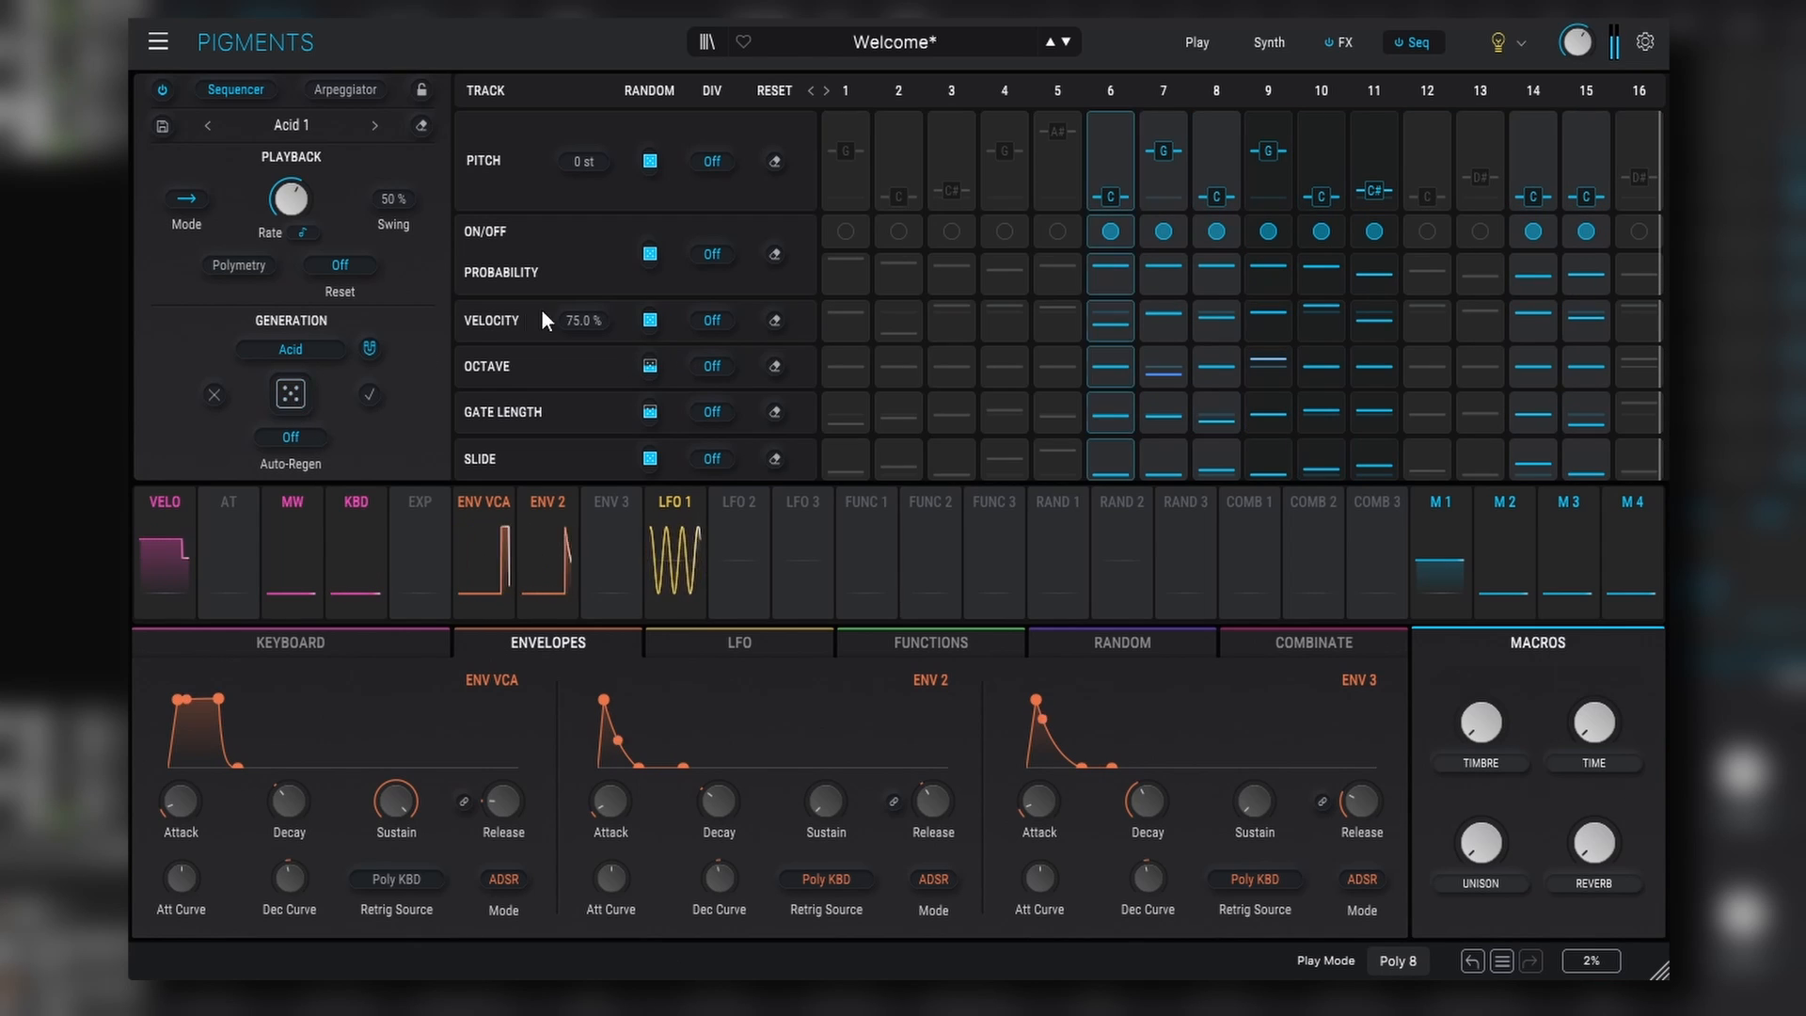
mouse_move(583, 320)
left_mouse_down()
mouse_move(583, 344)
mouse_move(590, 324)
left_mouse_up()
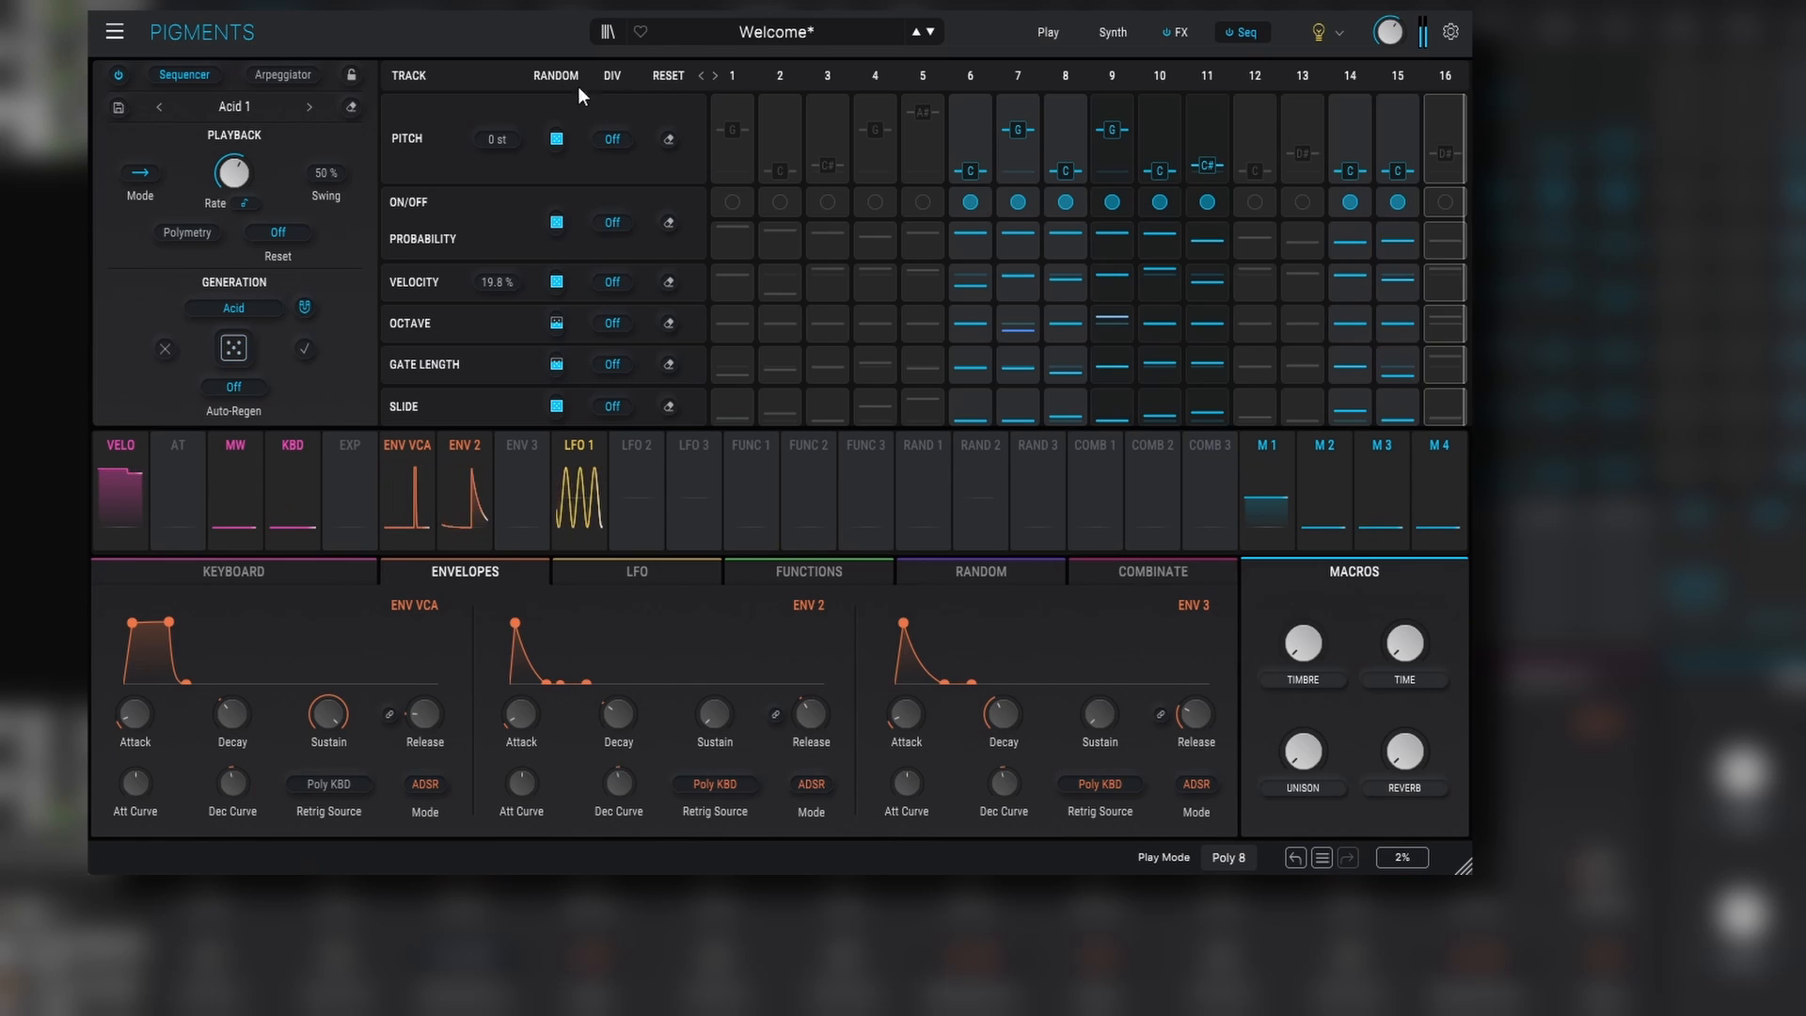
- Regenerate the sequence twice and undo the last regeneration
left_click(242, 348)
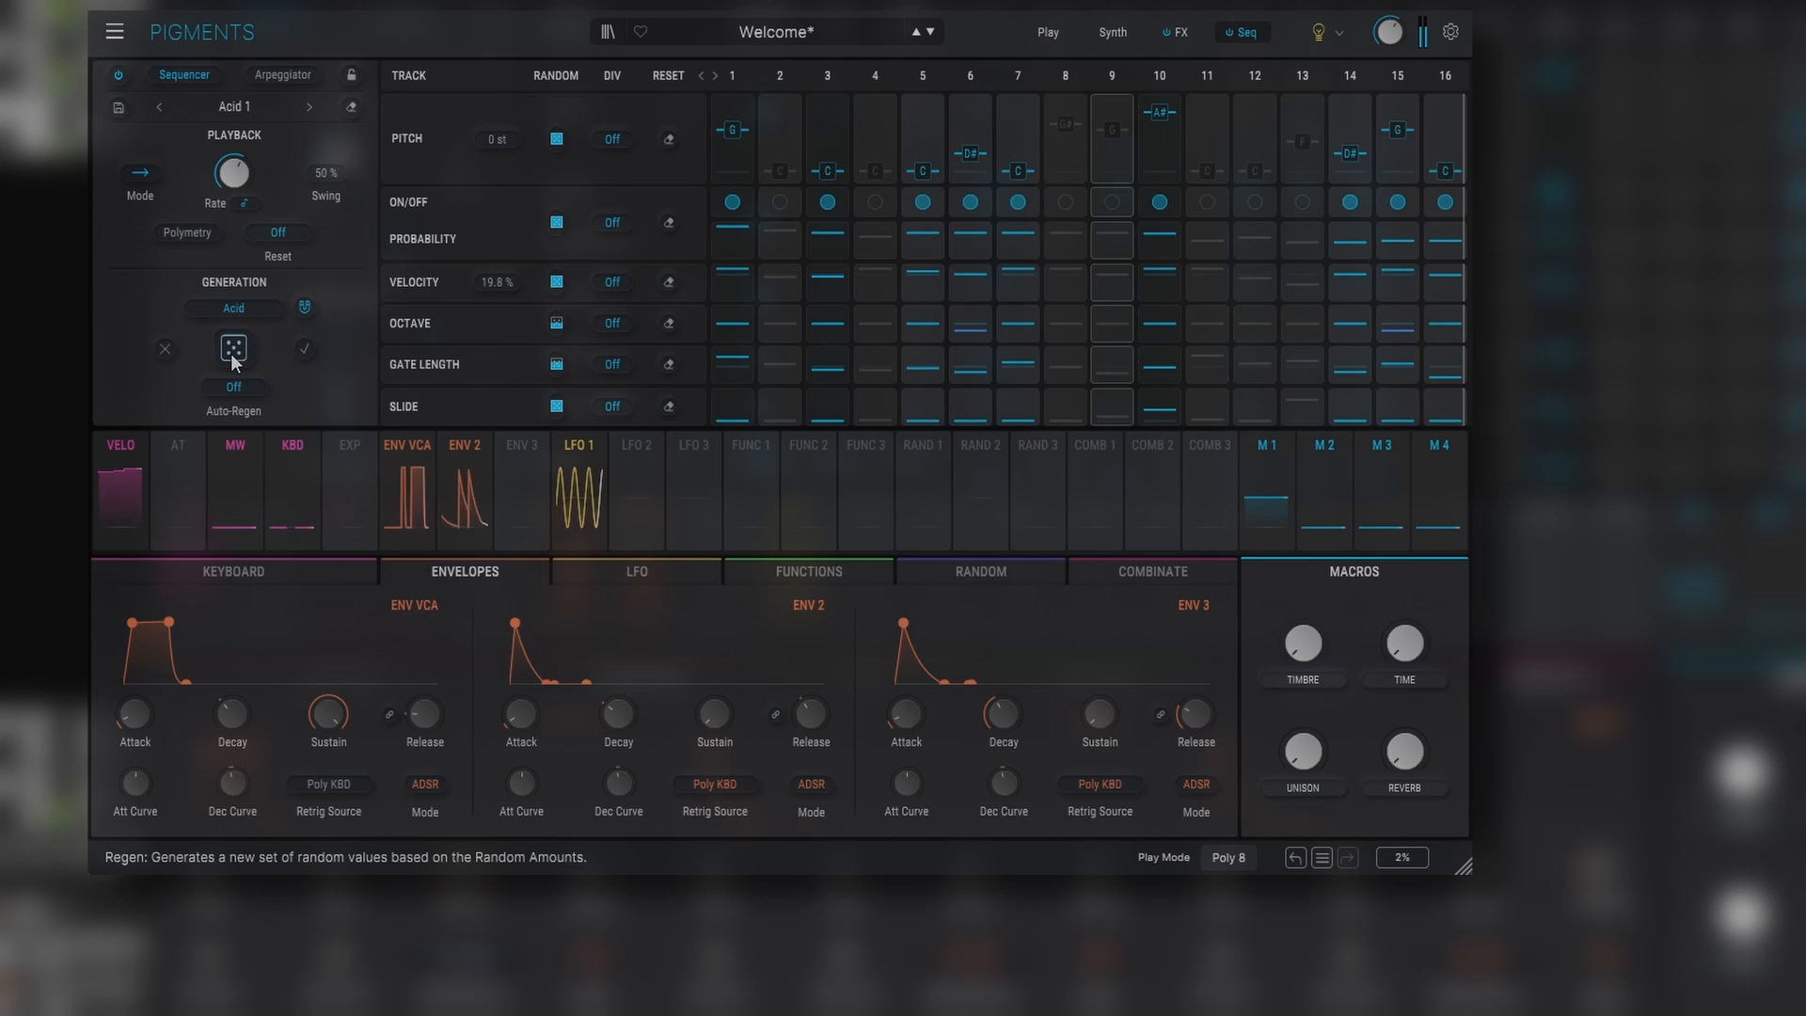
left_click(229, 352)
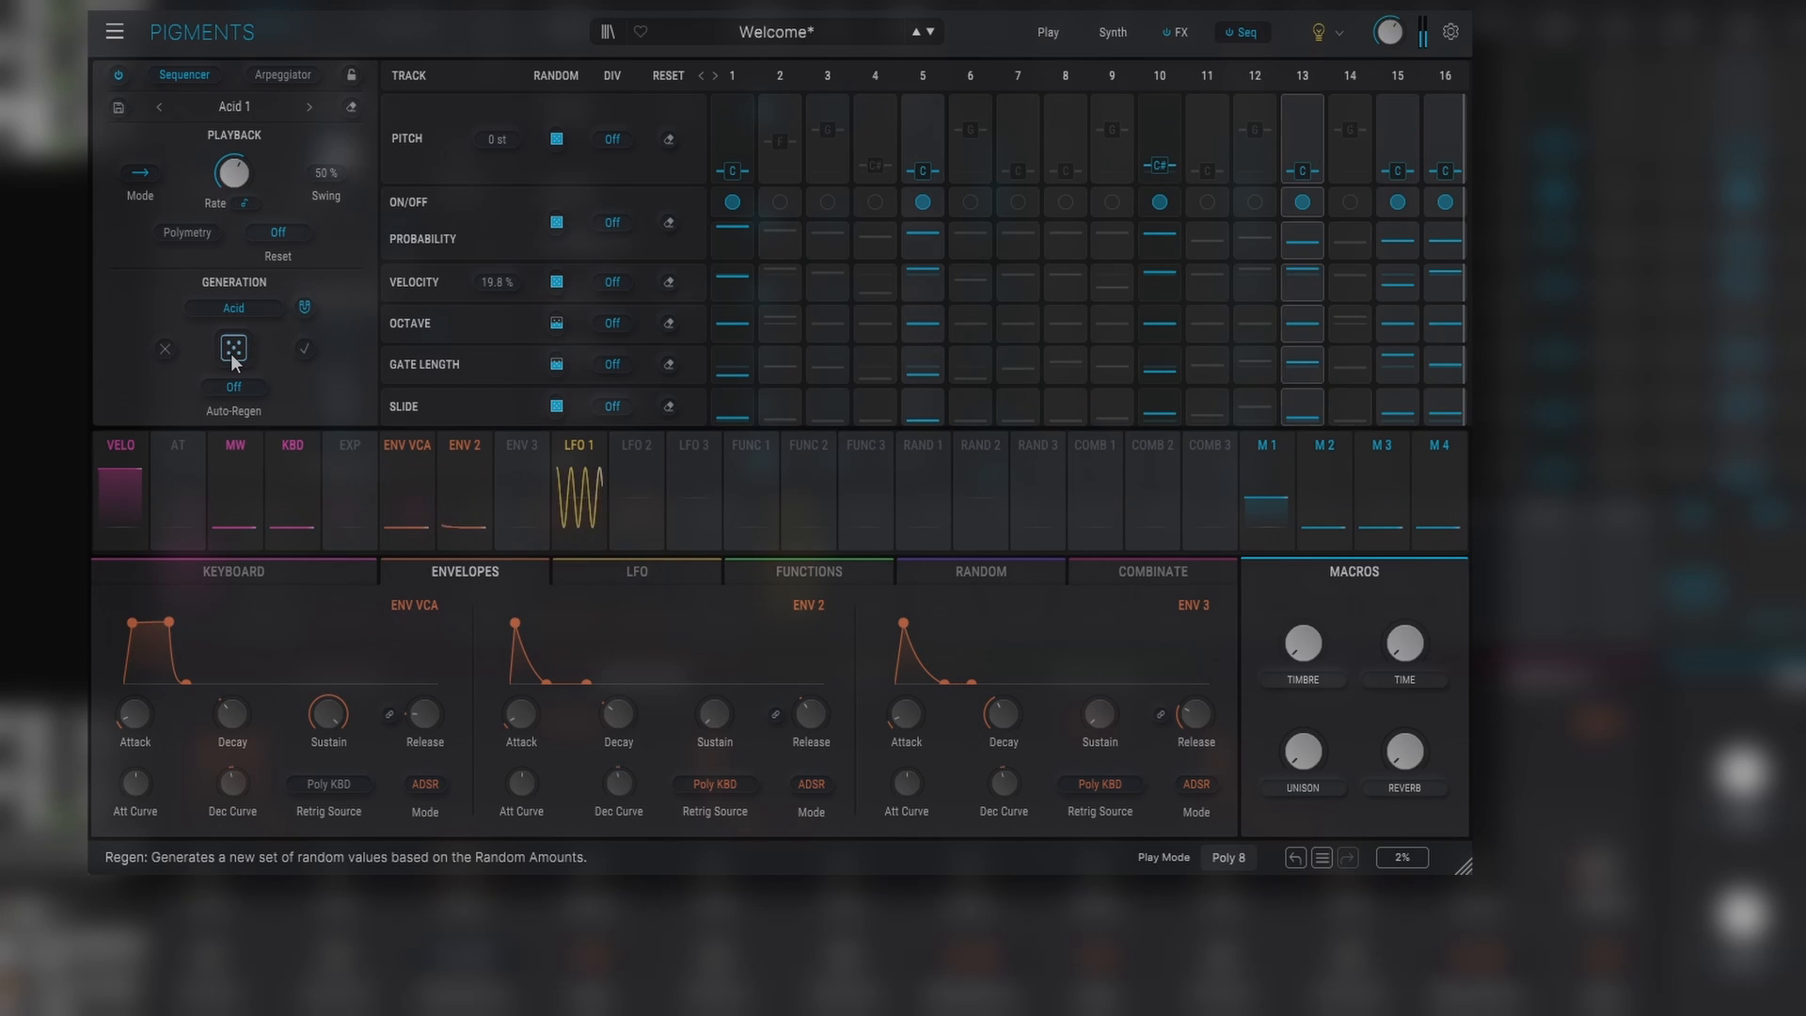
left_click(1295, 858)
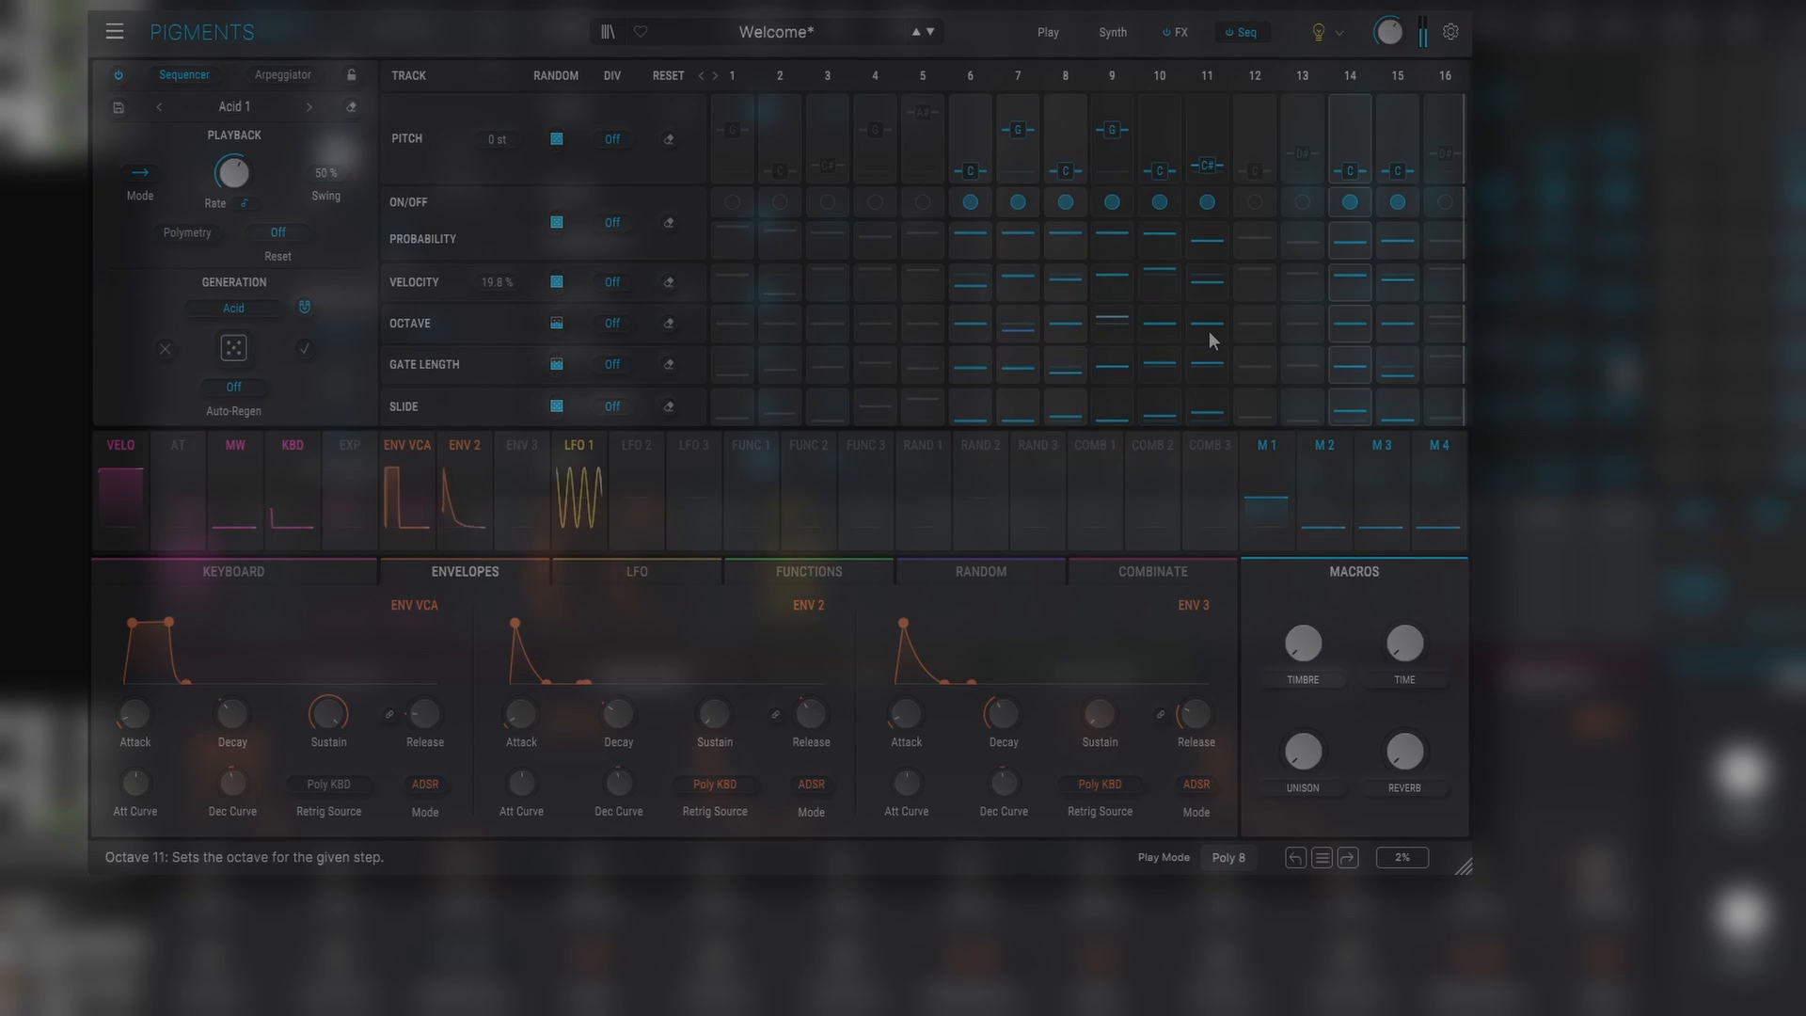
- Raise Filter 1's cutoff on the synth page
left_click(1126, 35)
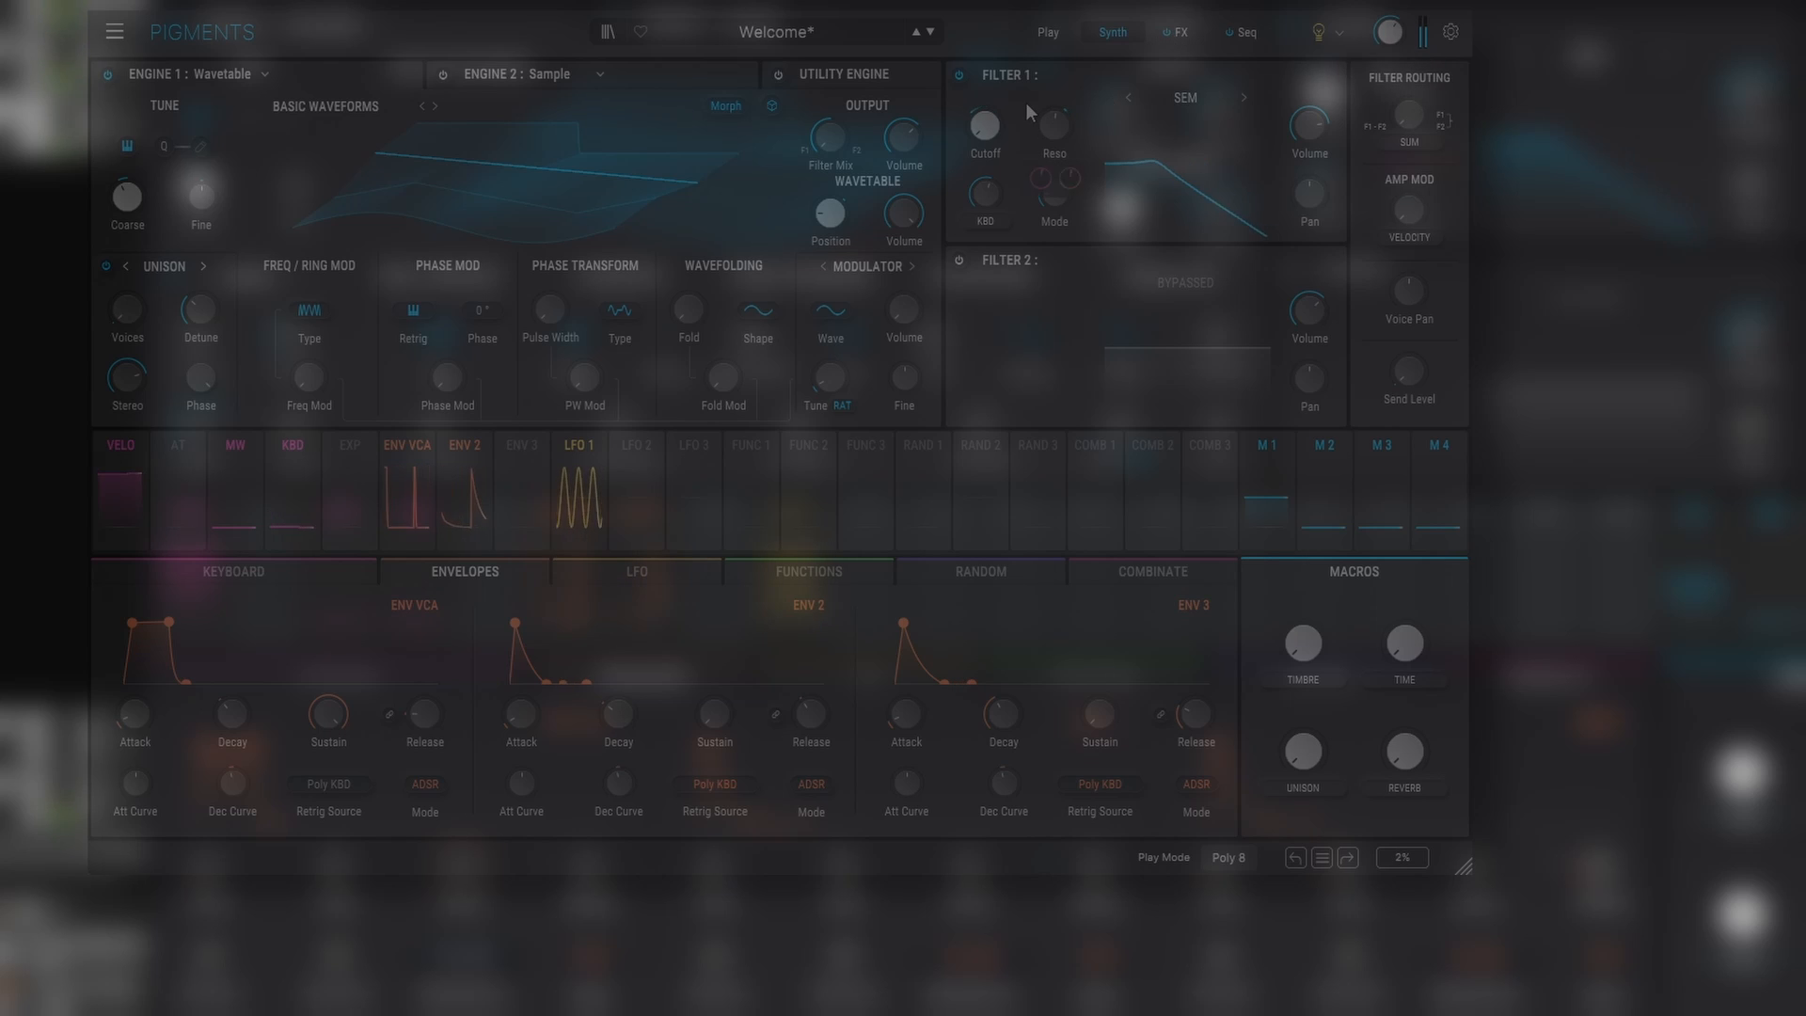
mouse_move(984, 131)
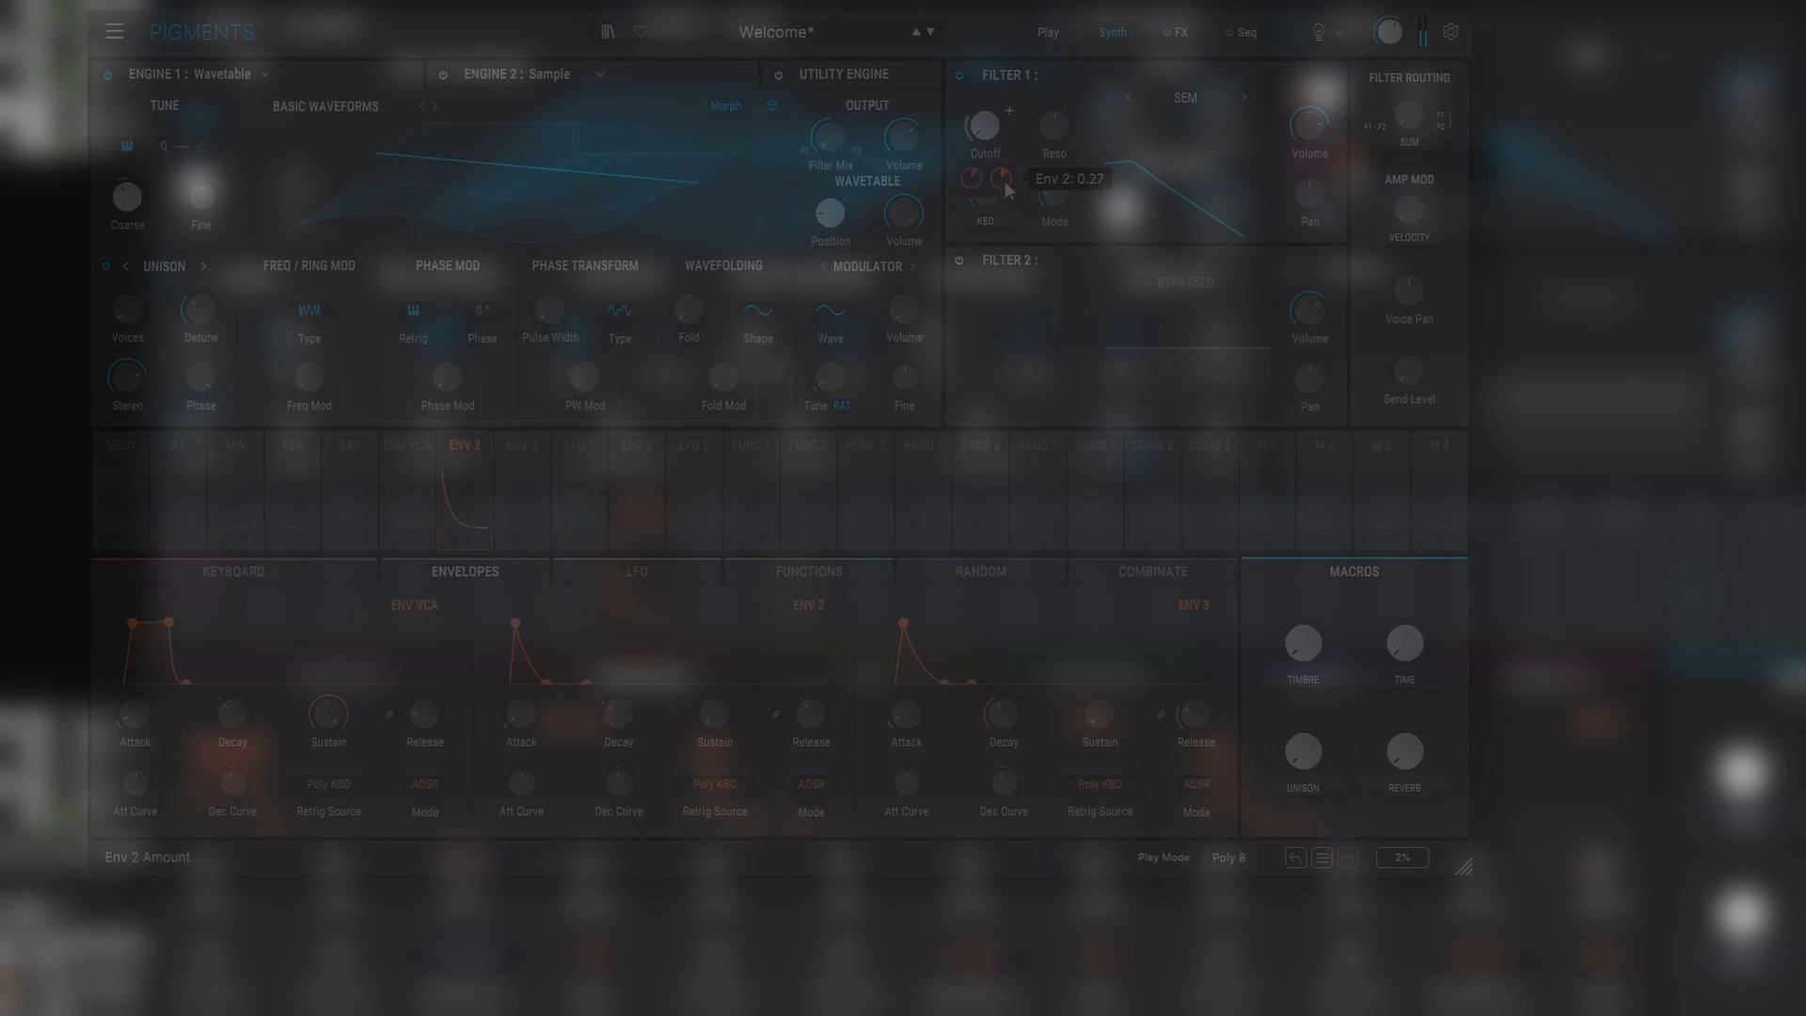
left_click_drag(985, 127, 985, 118)
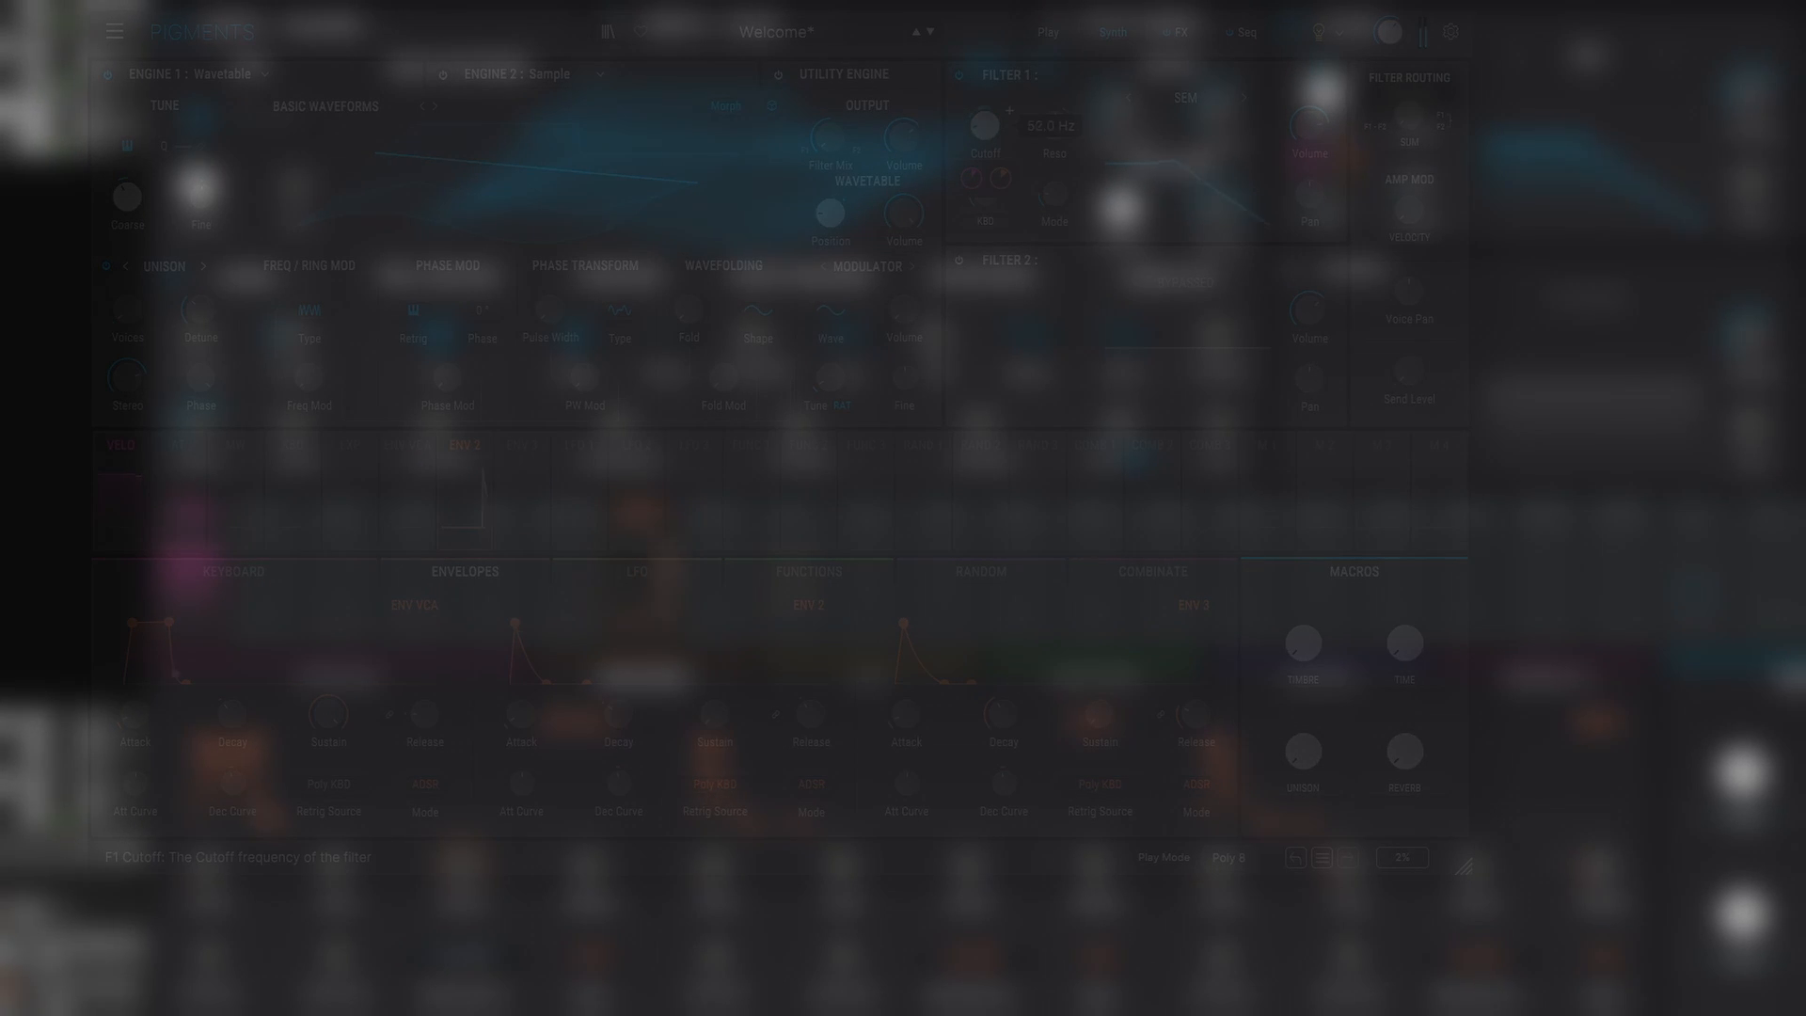
left_click_drag(985, 119, 984, 105)
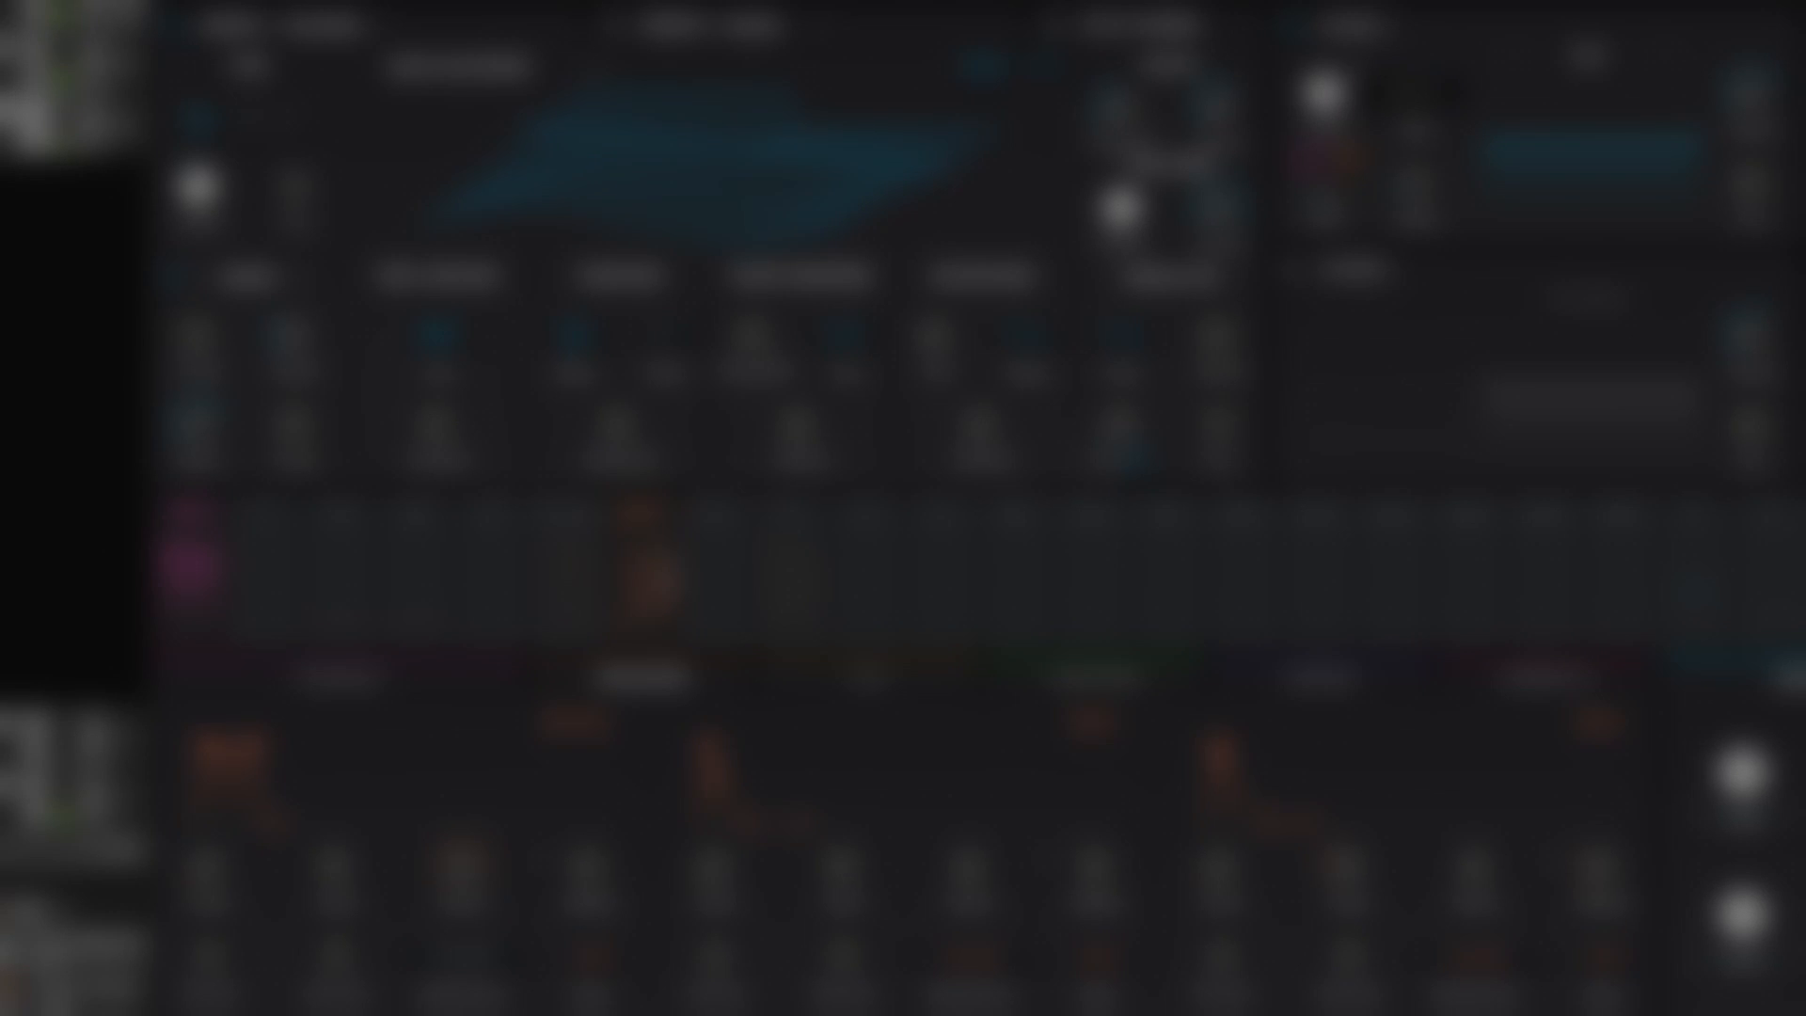